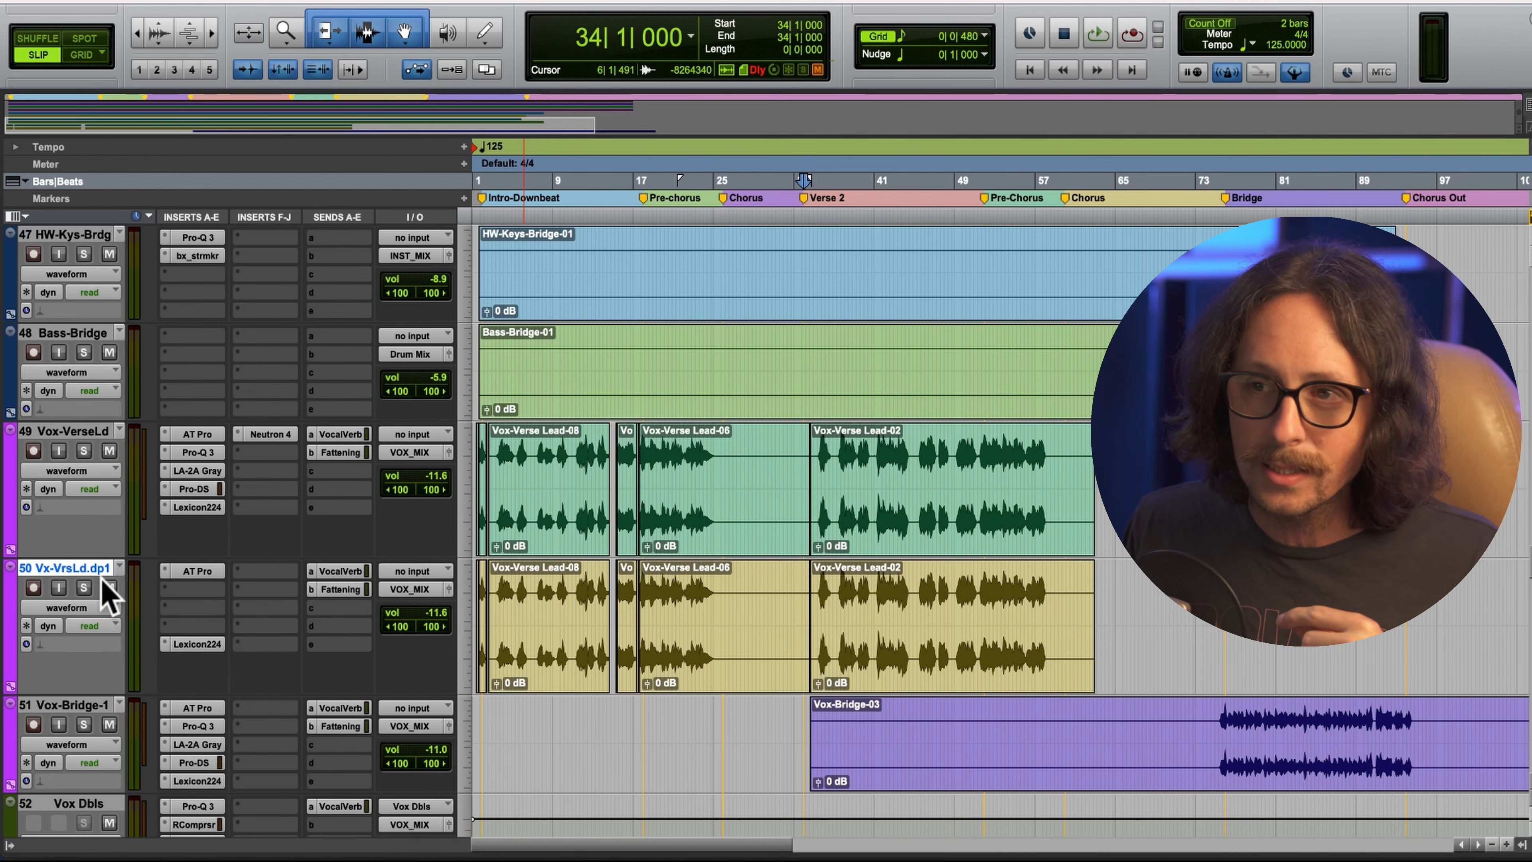
# Mute the duplicate verse lead vocal track and bypass Neutron 4 on the Vox-VerseLd track while playing verse 2.
pyautogui.click(108, 587)
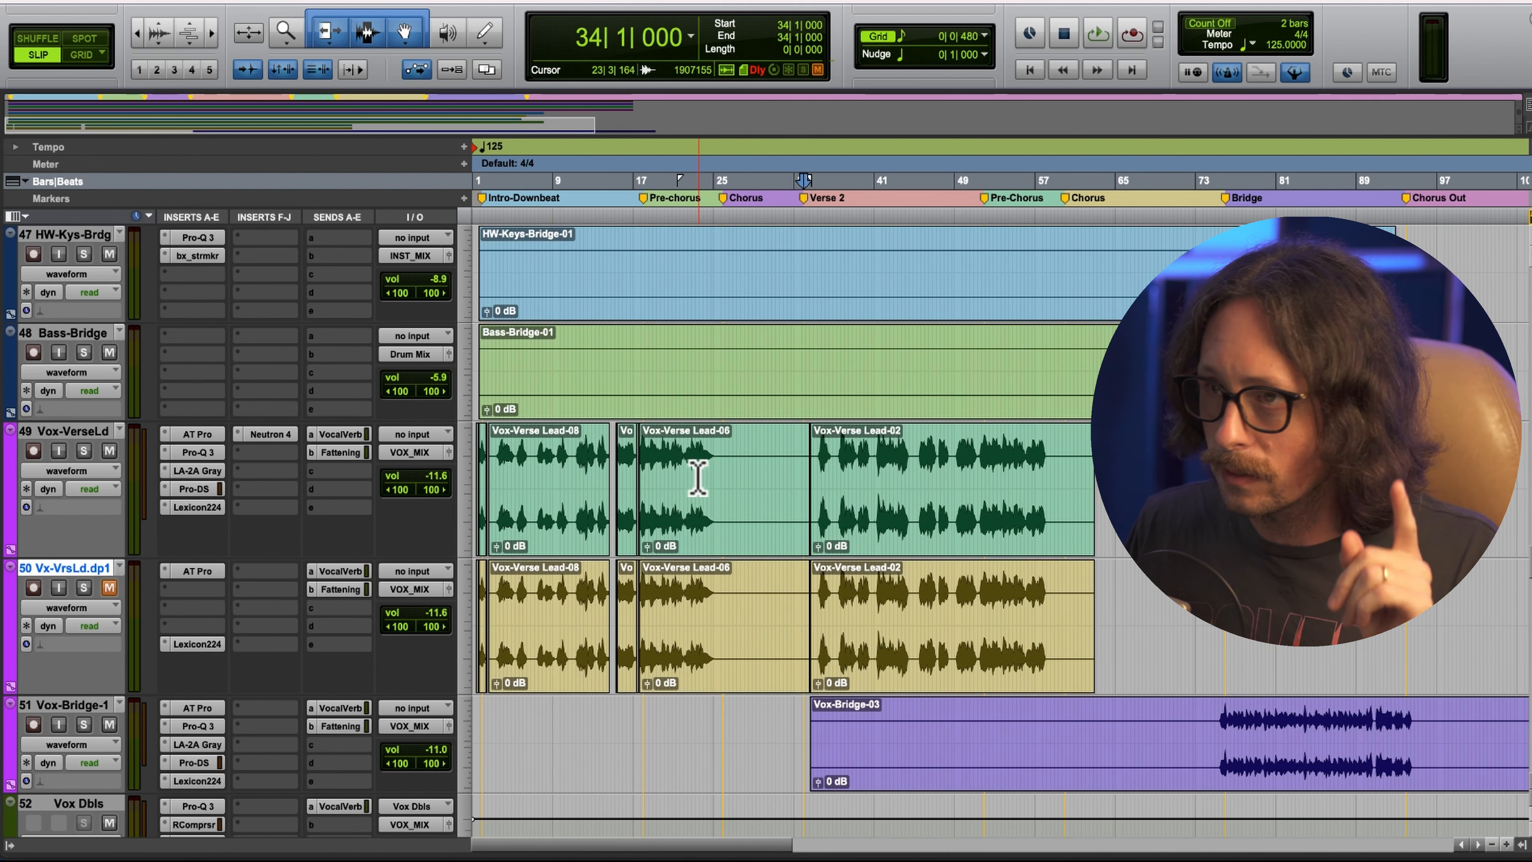
pyautogui.click(1095, 28)
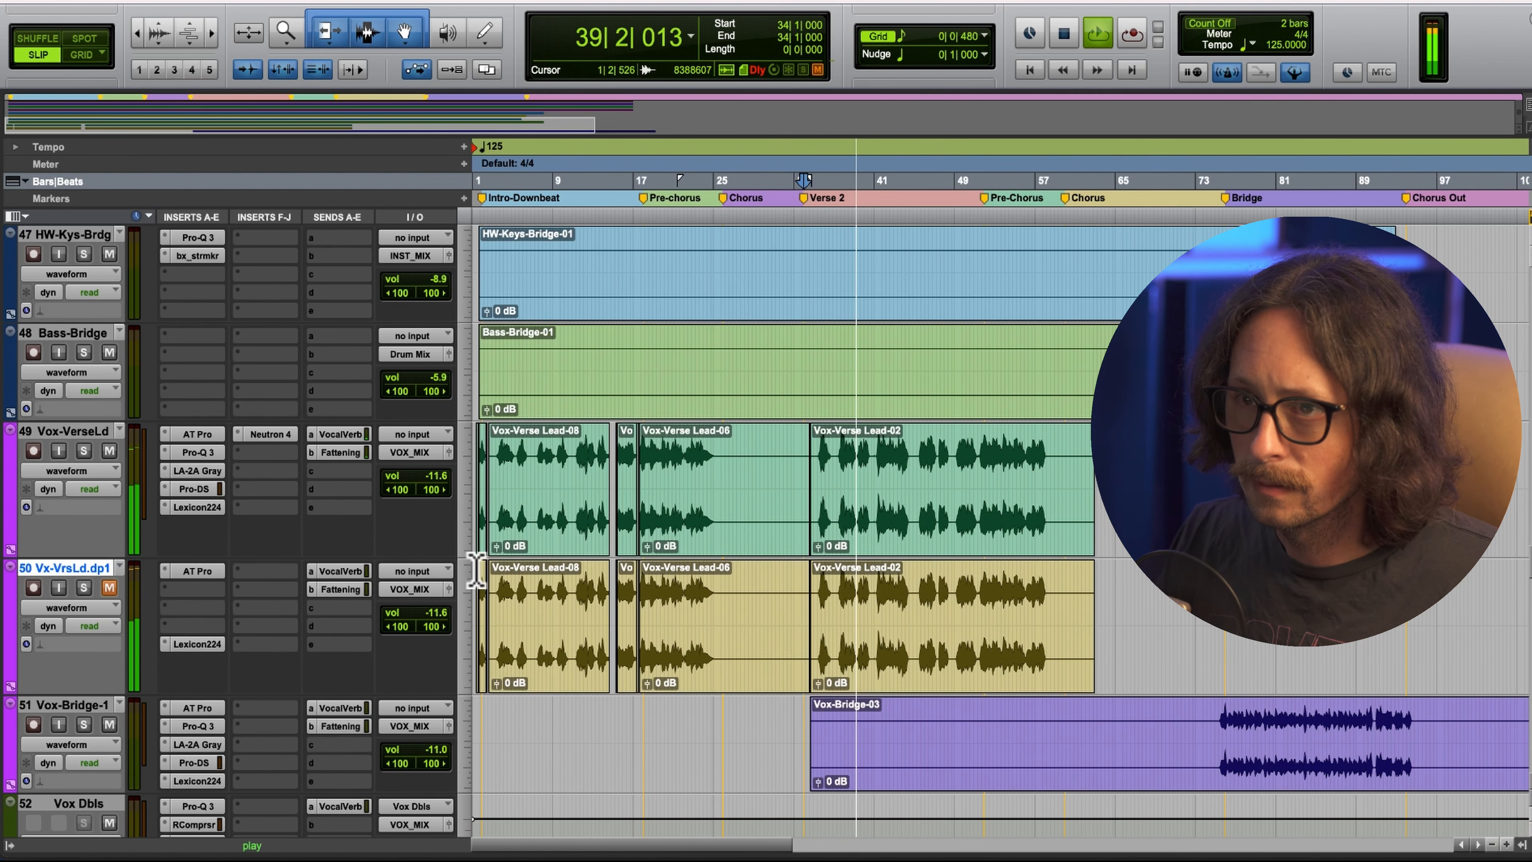
pyautogui.keyDown('super'); pyautogui.click(268, 435); pyautogui.keyUp('super')
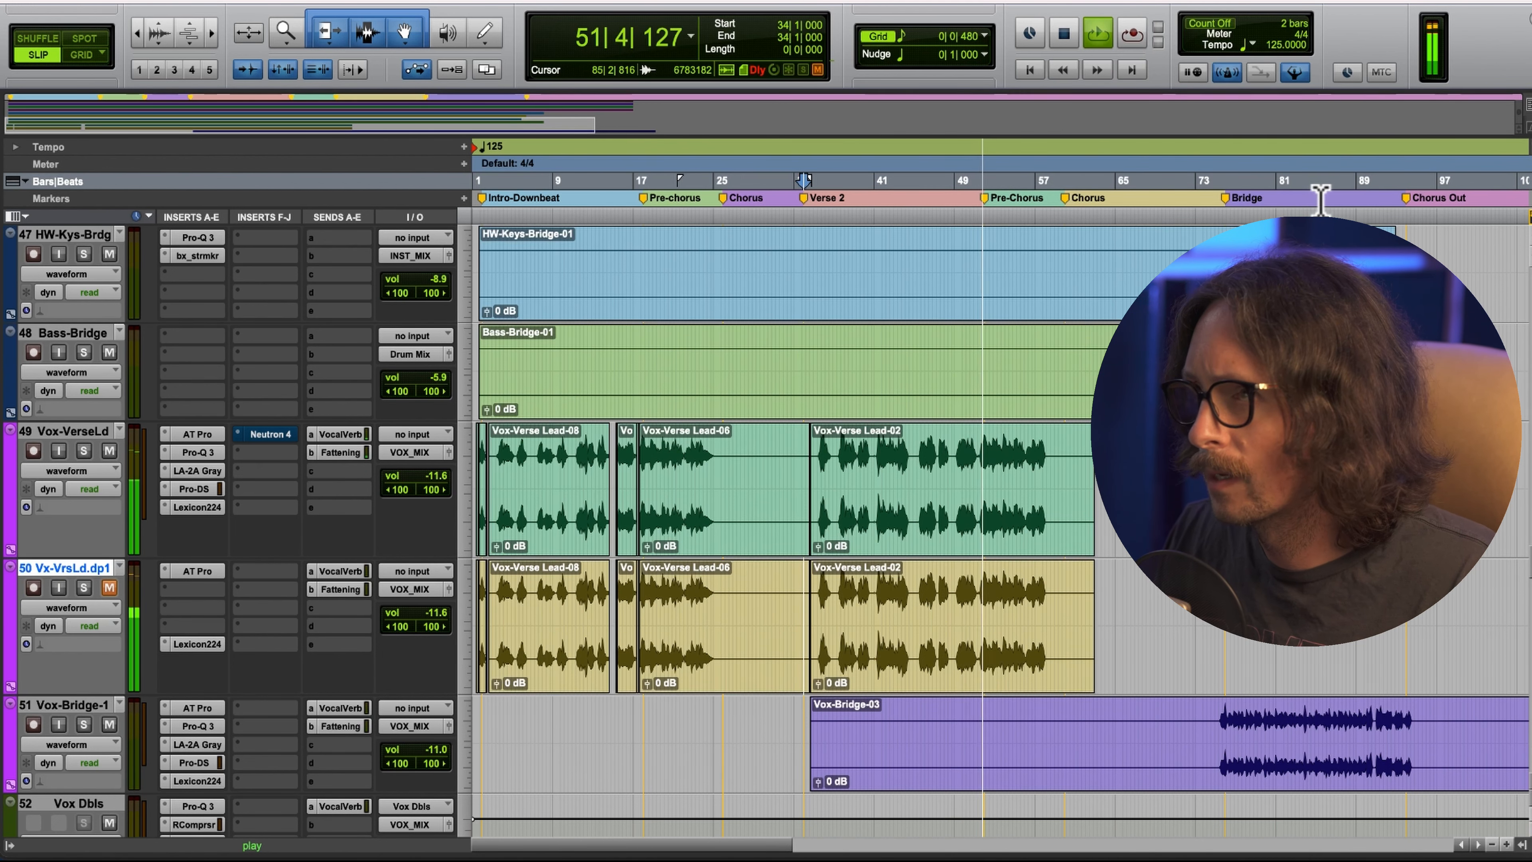
pyautogui.press('space')
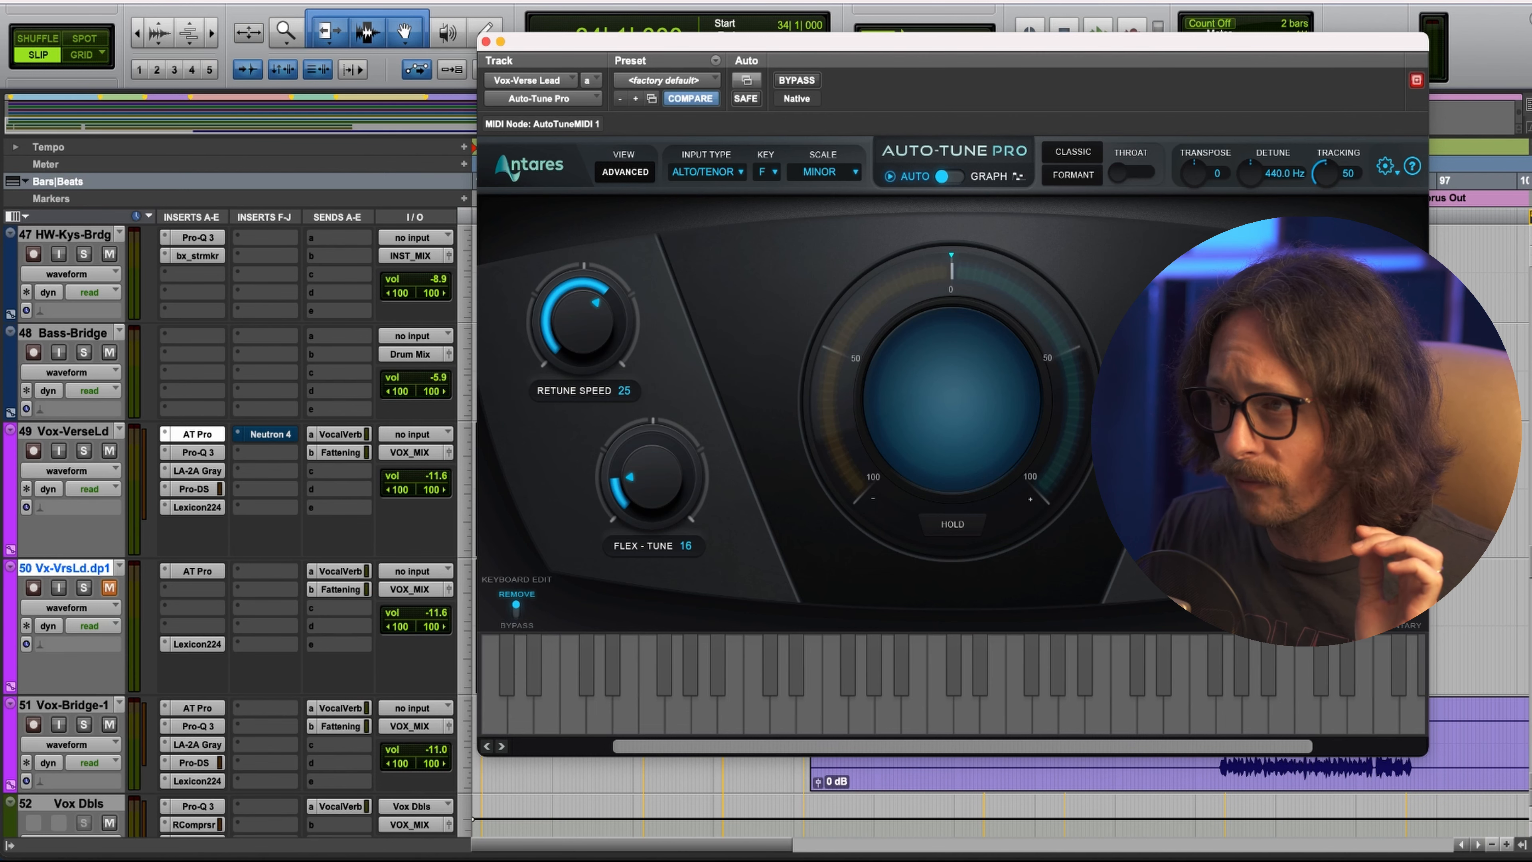
# Review the Pro-Q 3, LA-2A, Pro-DS and Lexicon 224 inserts on the Vox-VerseLd track.
pyautogui.click(199, 452)
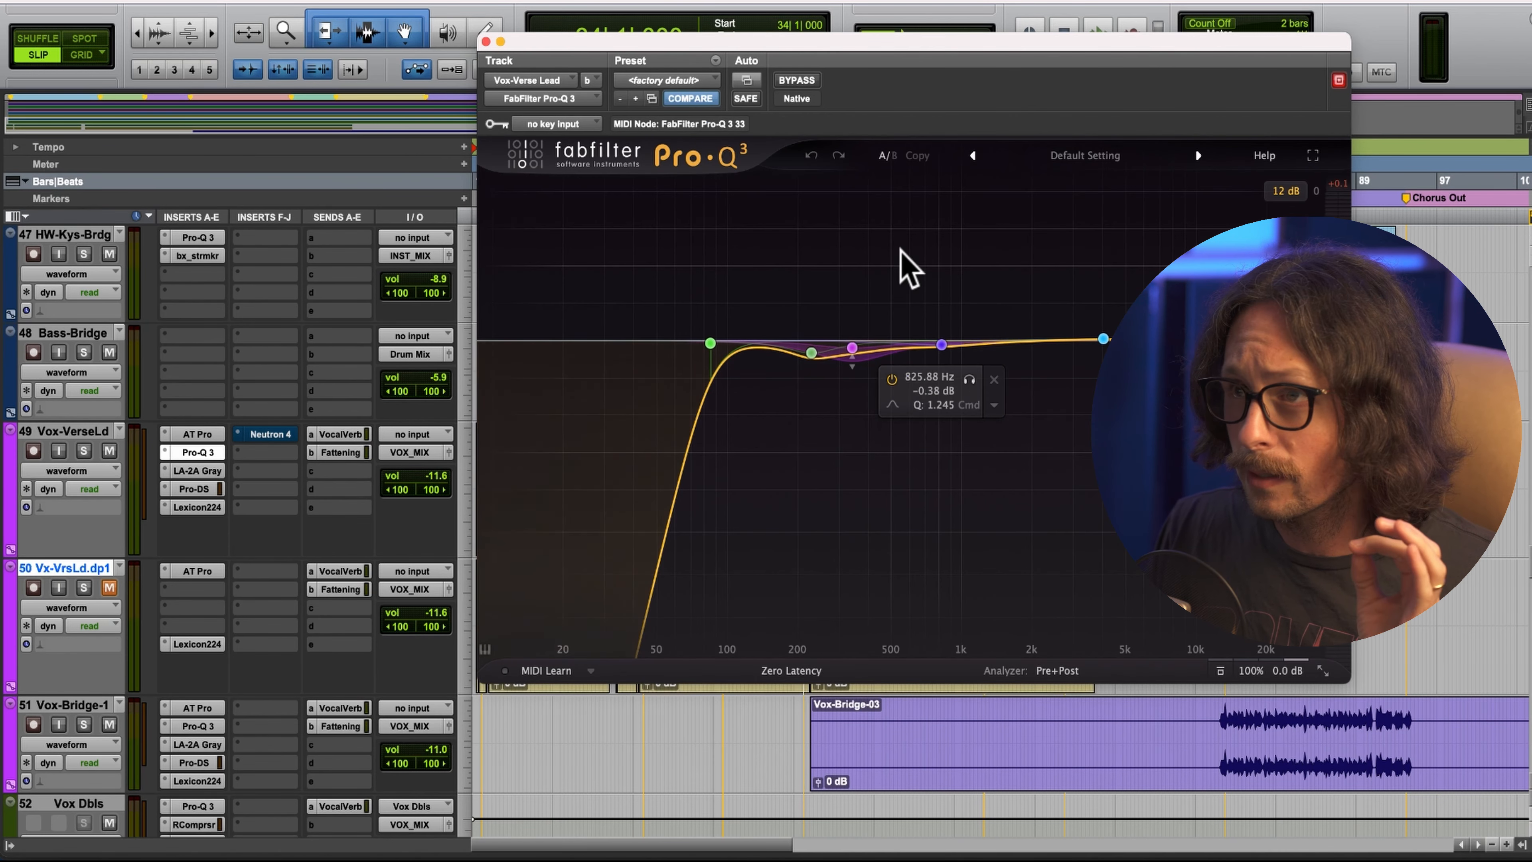
pyautogui.moveTo(963, 61); pyautogui.dragTo(773, 55)
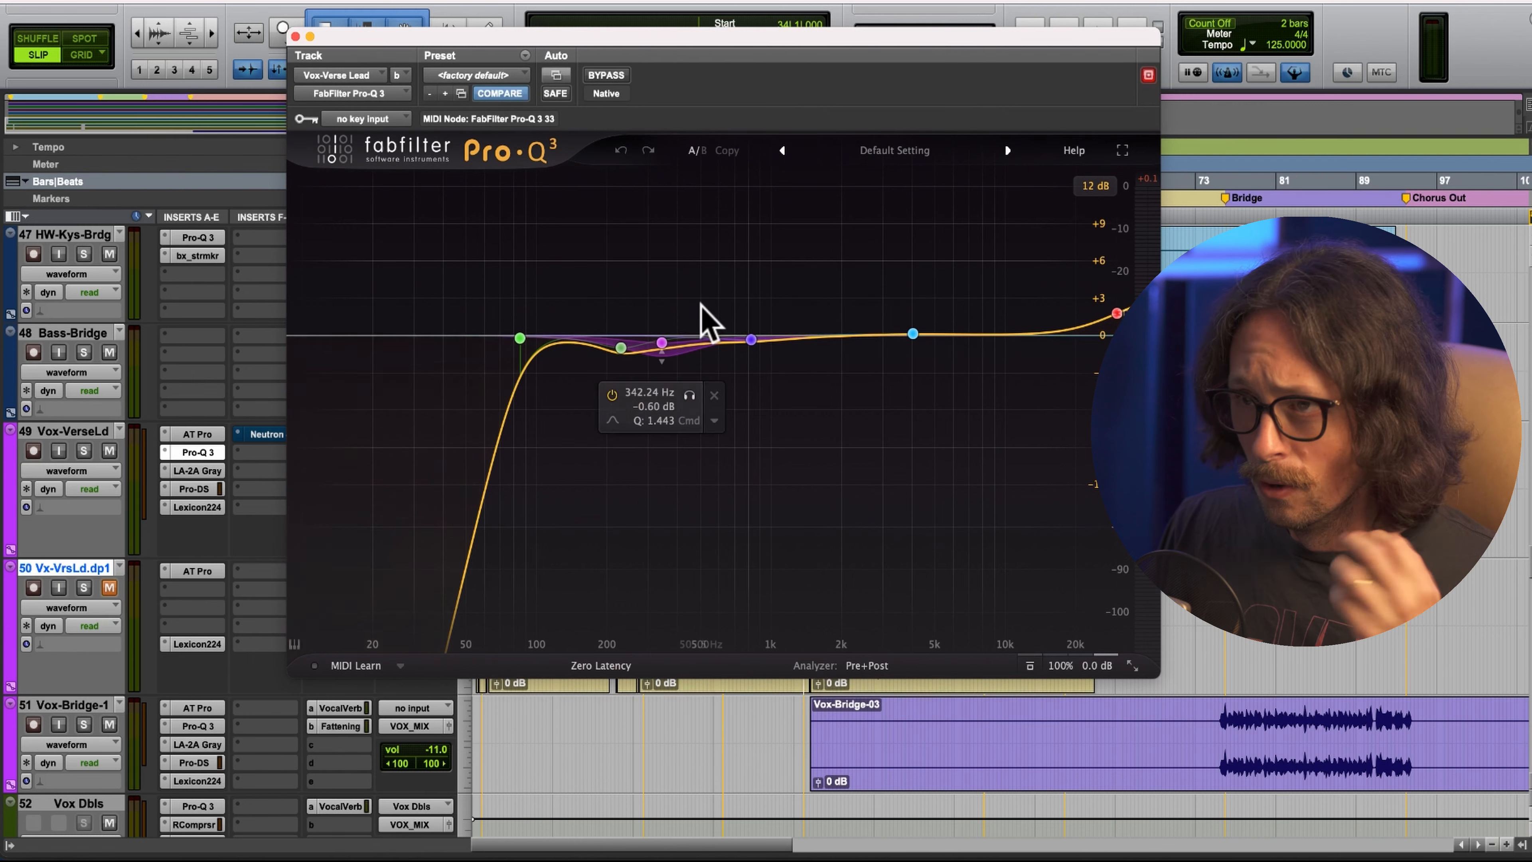
pyautogui.moveTo(823, 54); pyautogui.dragTo(705, 46)
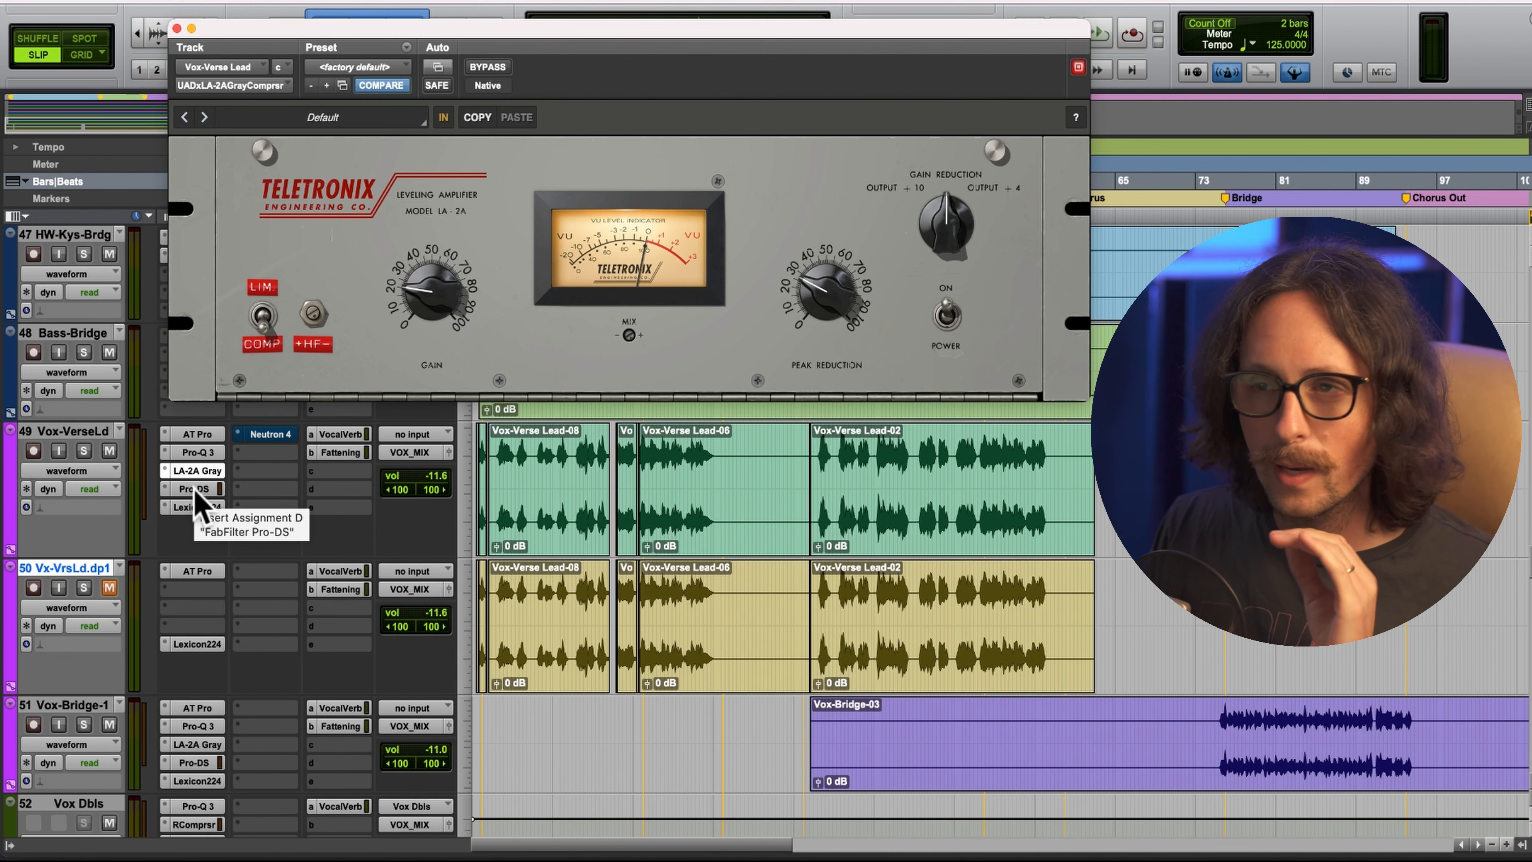
pyautogui.click(195, 488)
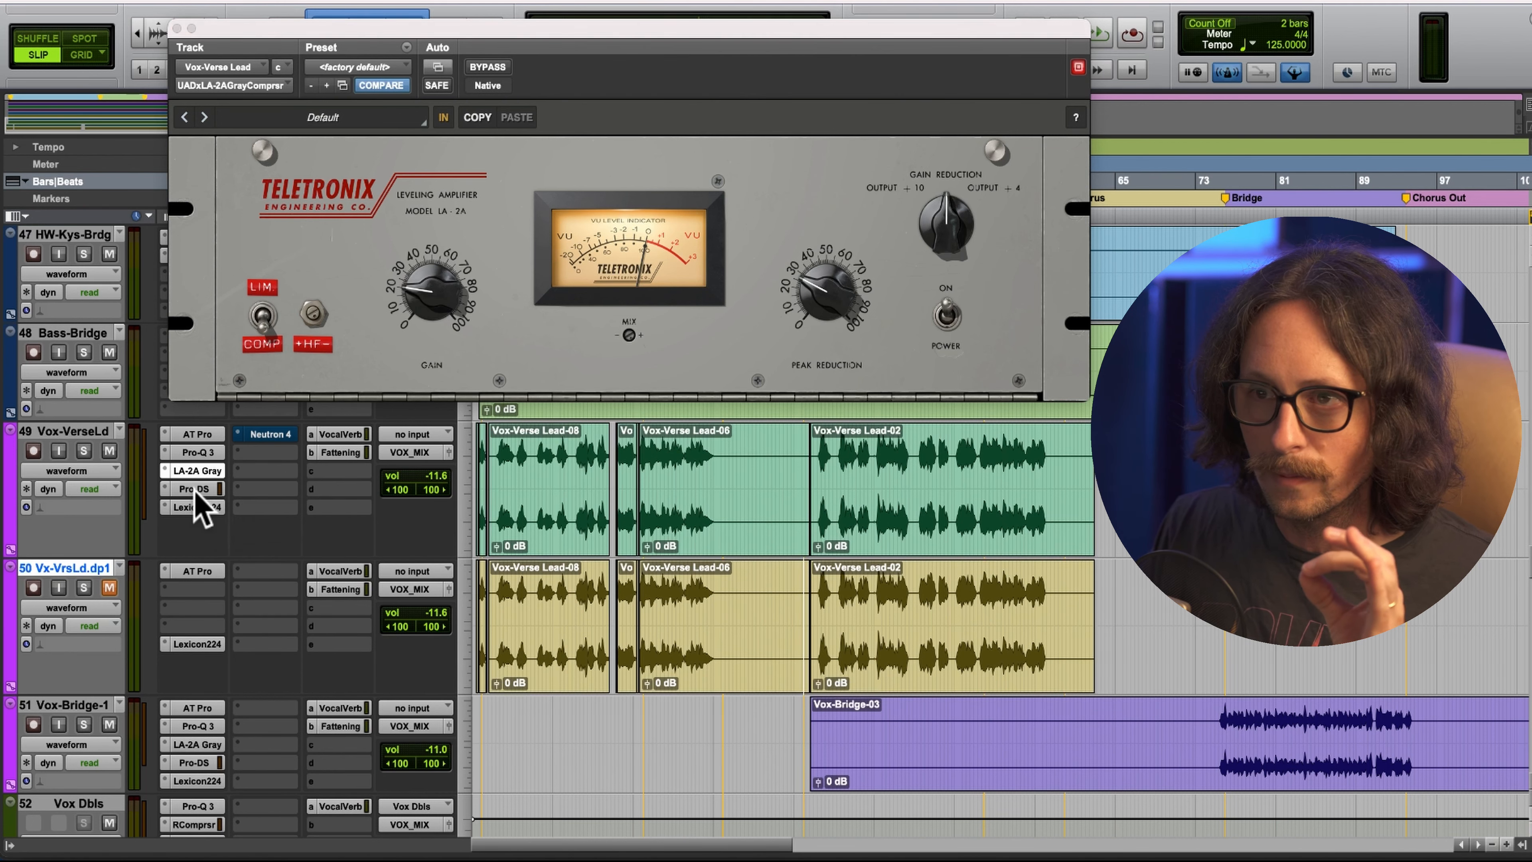
pyautogui.click(176, 29)
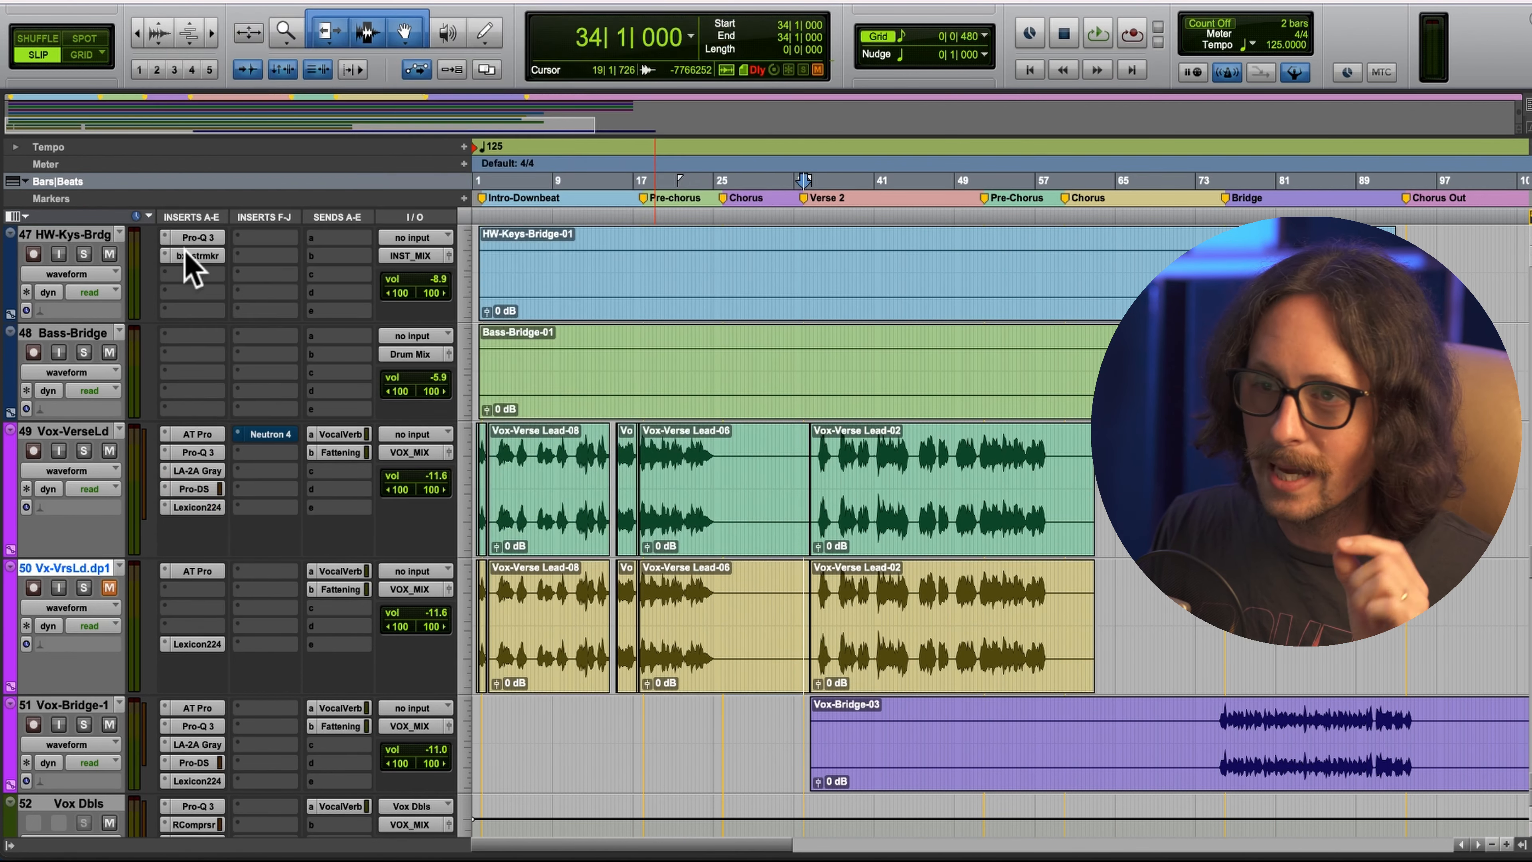
pyautogui.click(196, 507)
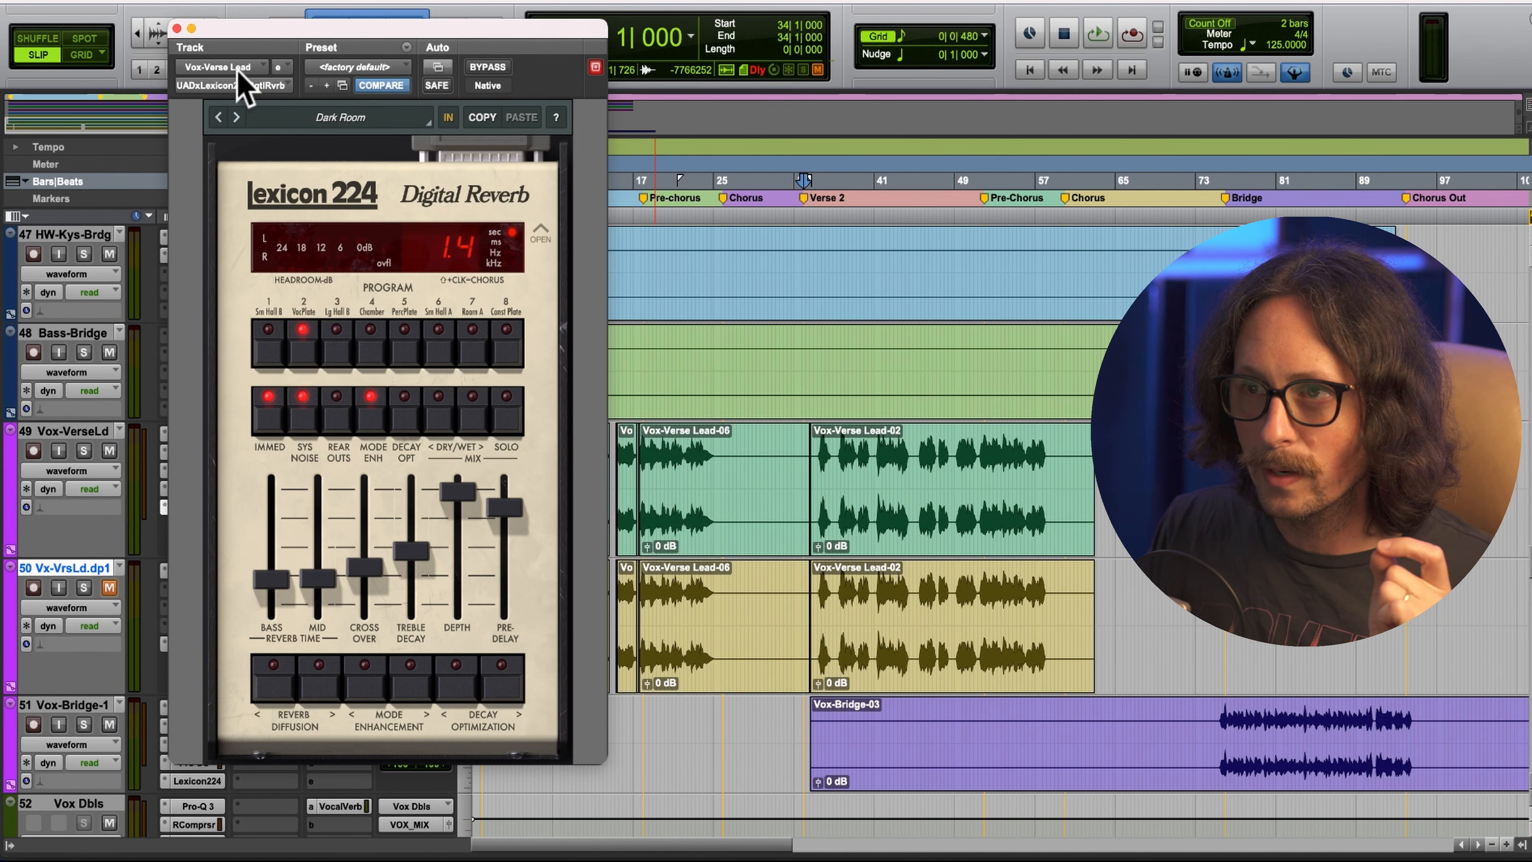
pyautogui.click(176, 28)
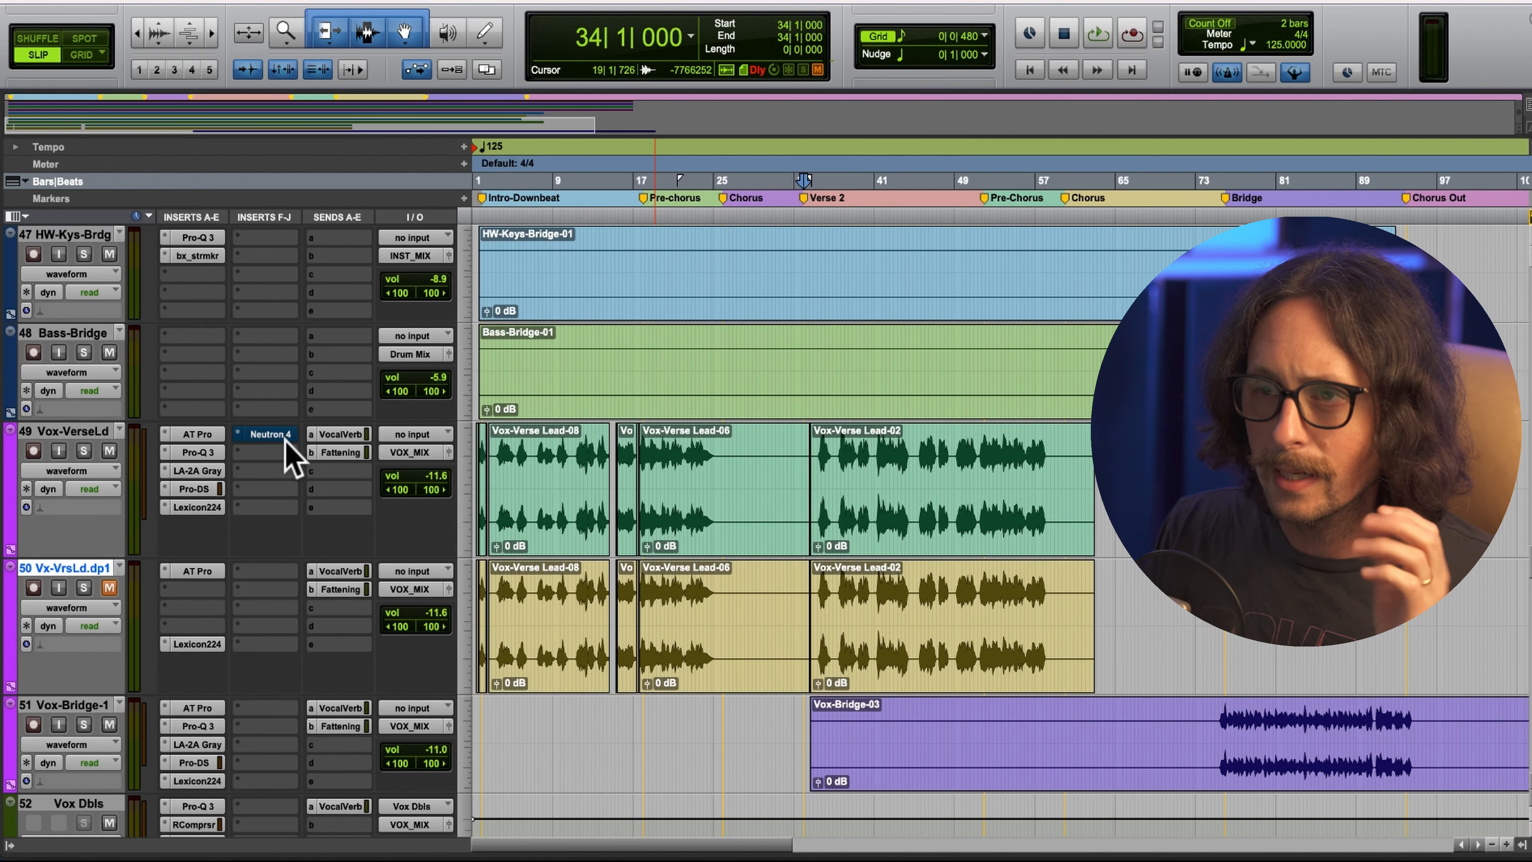
# Inspect the verse lead's Vocal Verb and Fattening sends, plus the Altiverb 7 and Pro-Q 3 inserts on the Vocal Verb track.
pyautogui.click(341, 435)
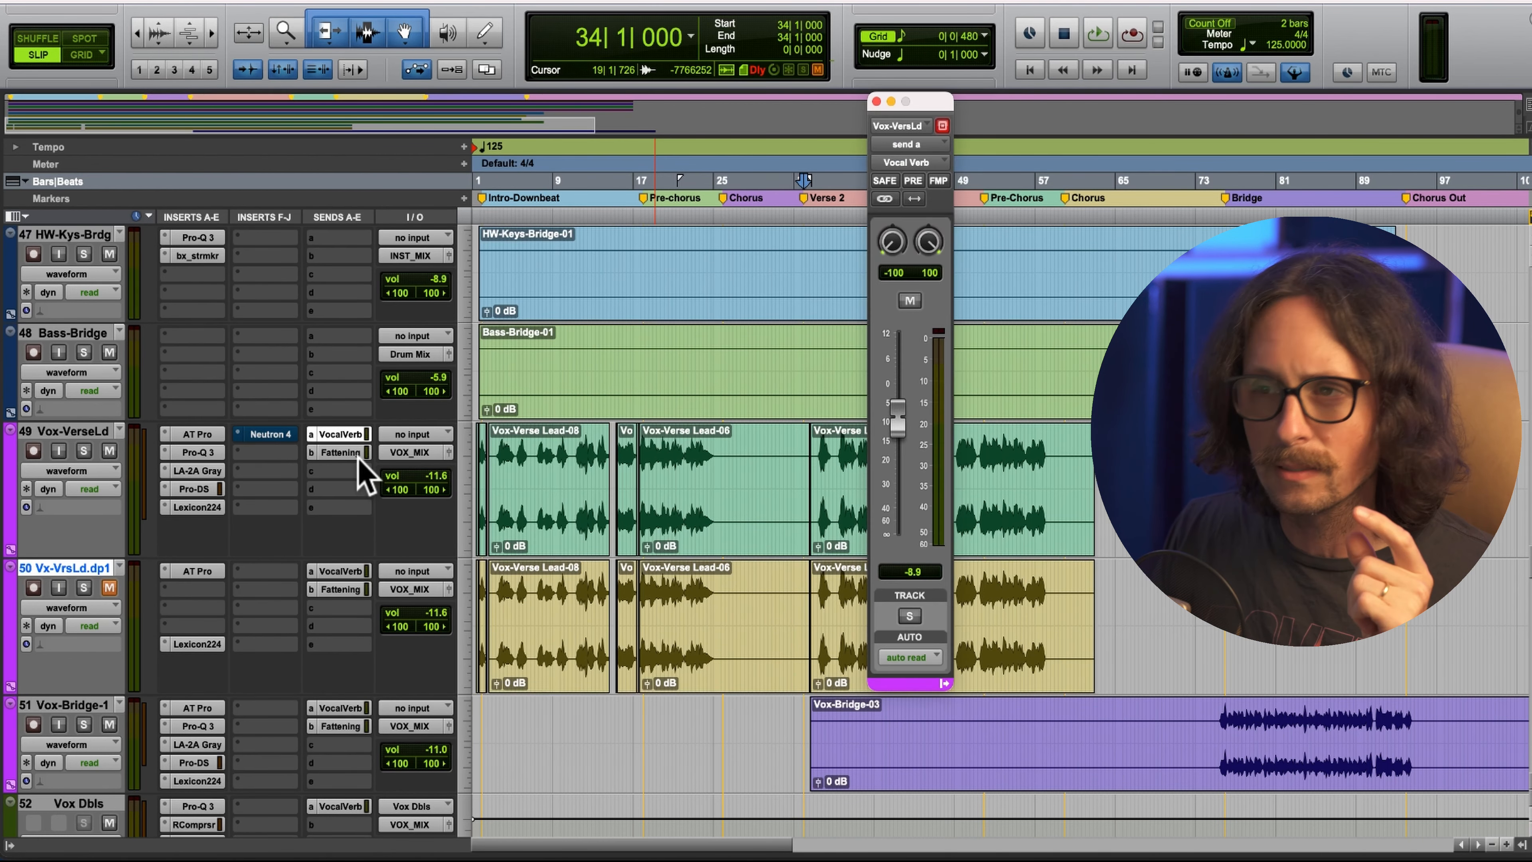
pyautogui.click(356, 453)
pyautogui.scroll(-10, 422, 459)
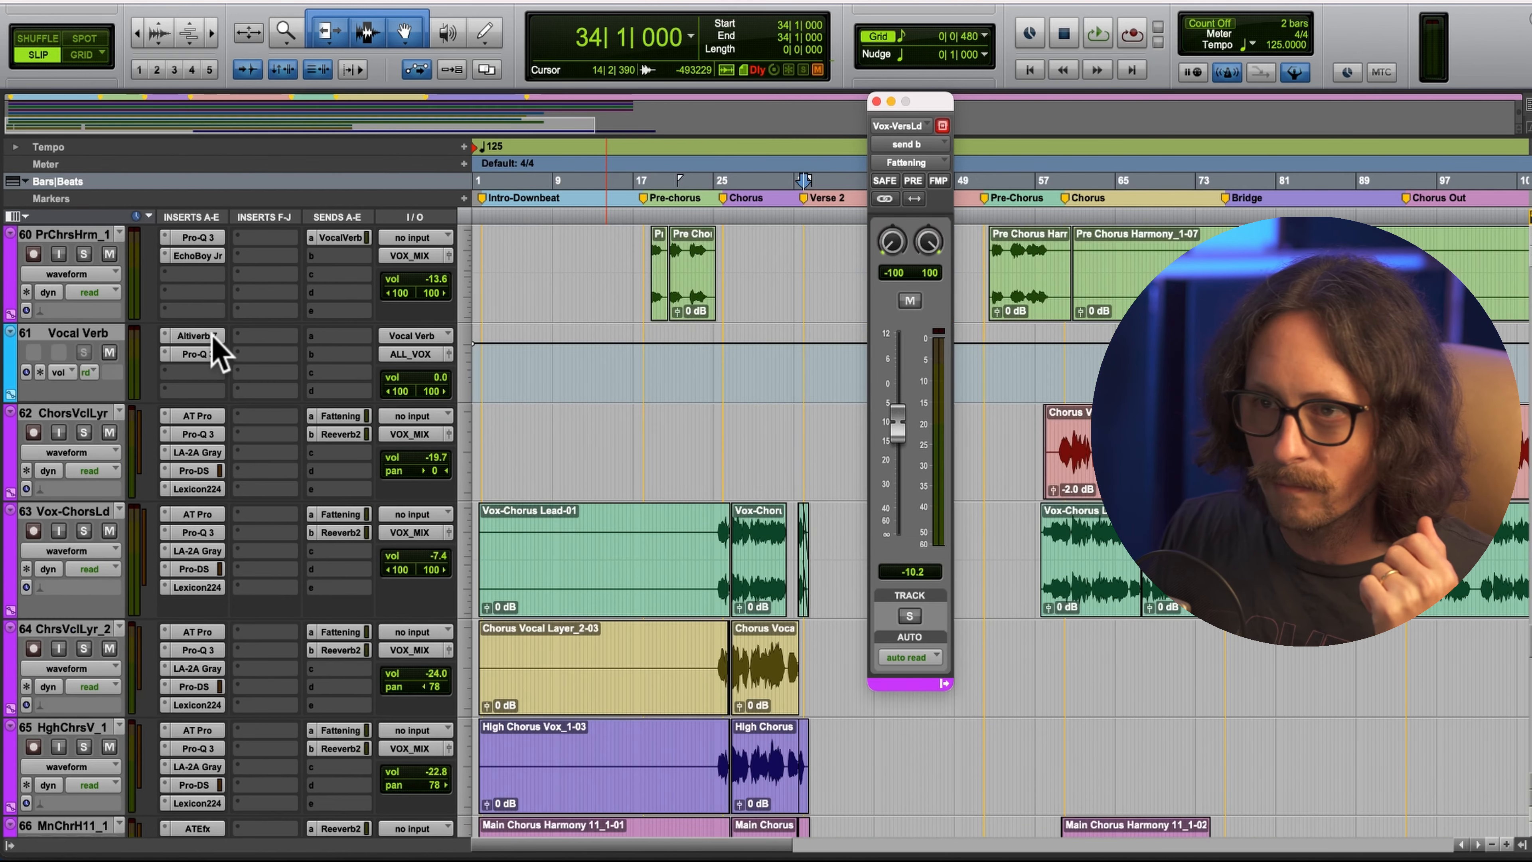
pyautogui.click(210, 336)
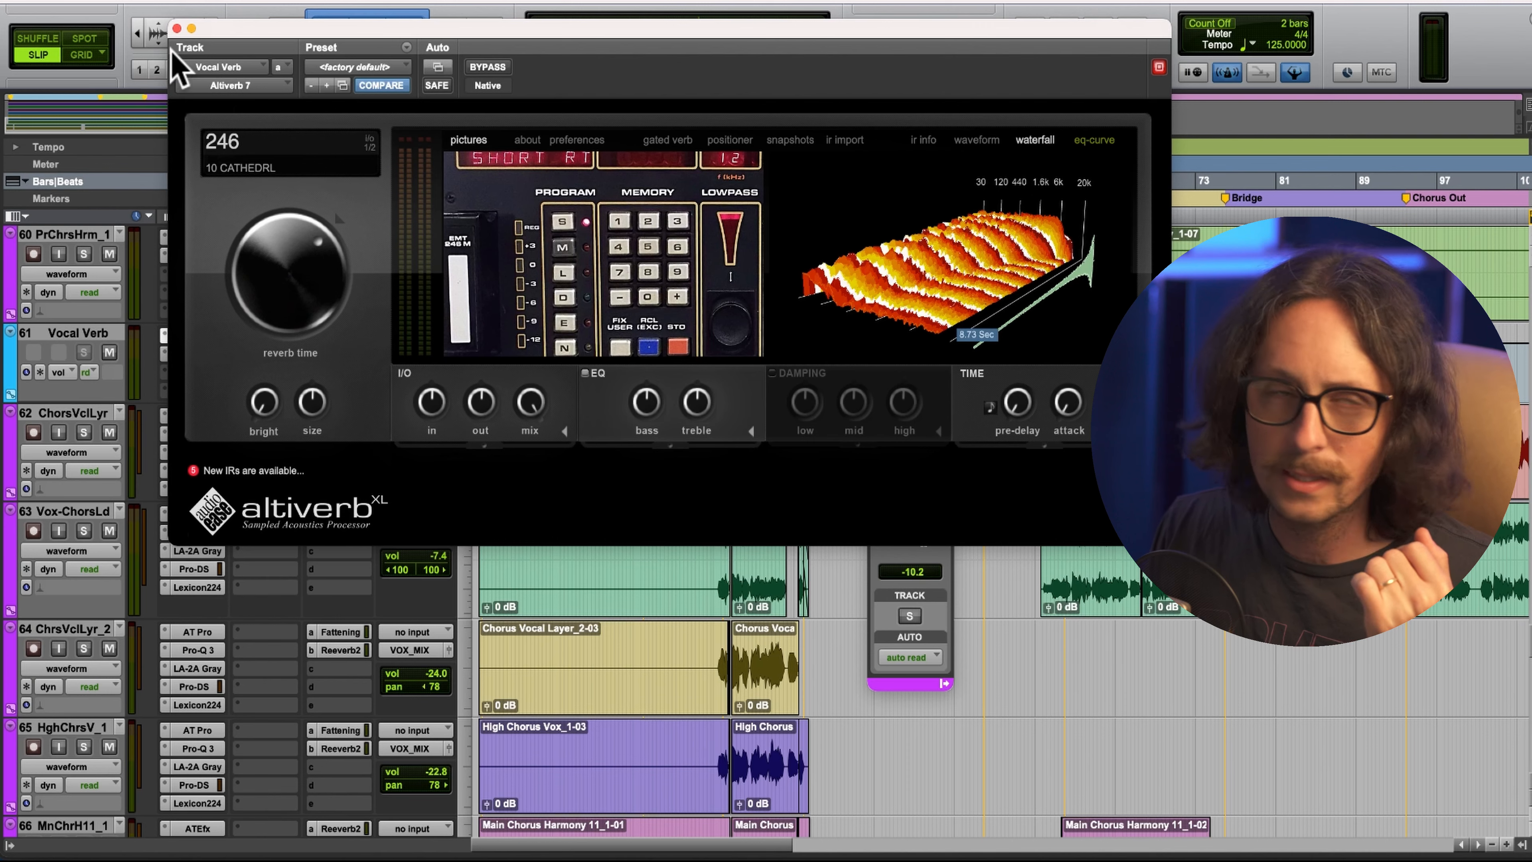
pyautogui.click(176, 28)
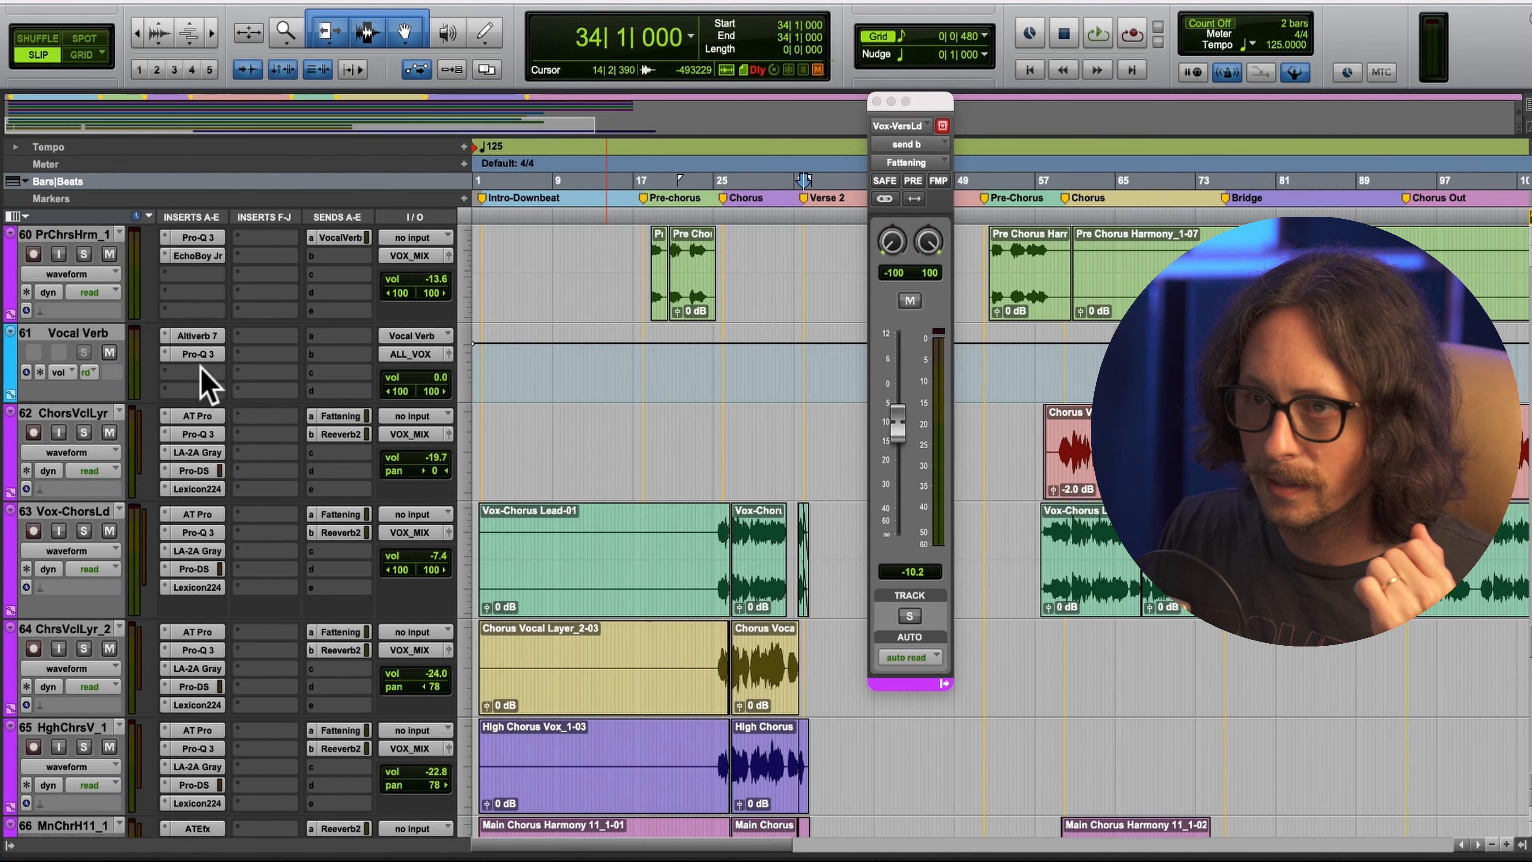
pyautogui.click(198, 354)
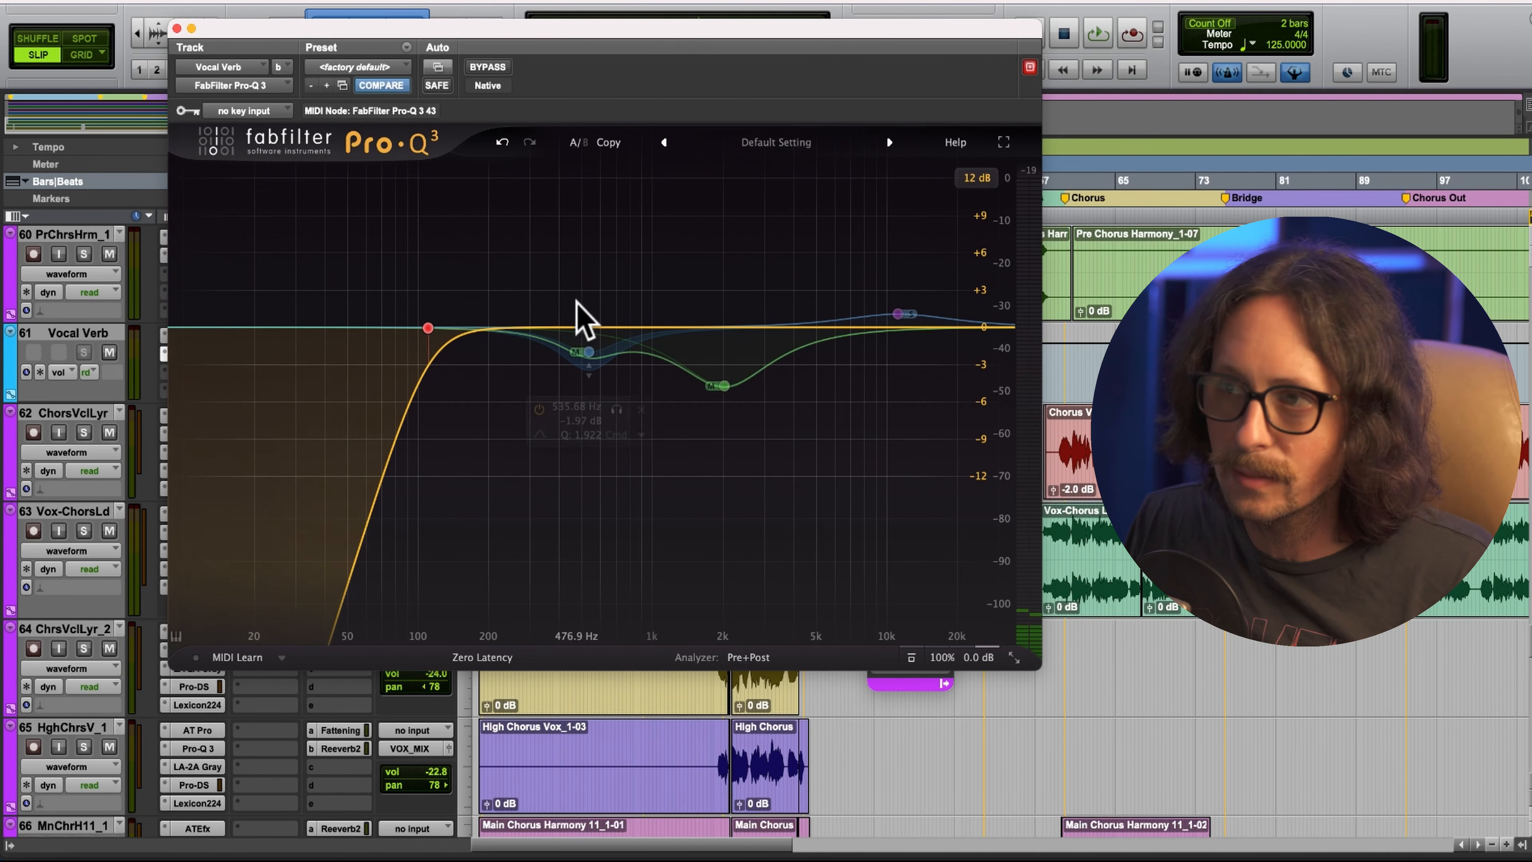
pyautogui.moveTo(756, 346)
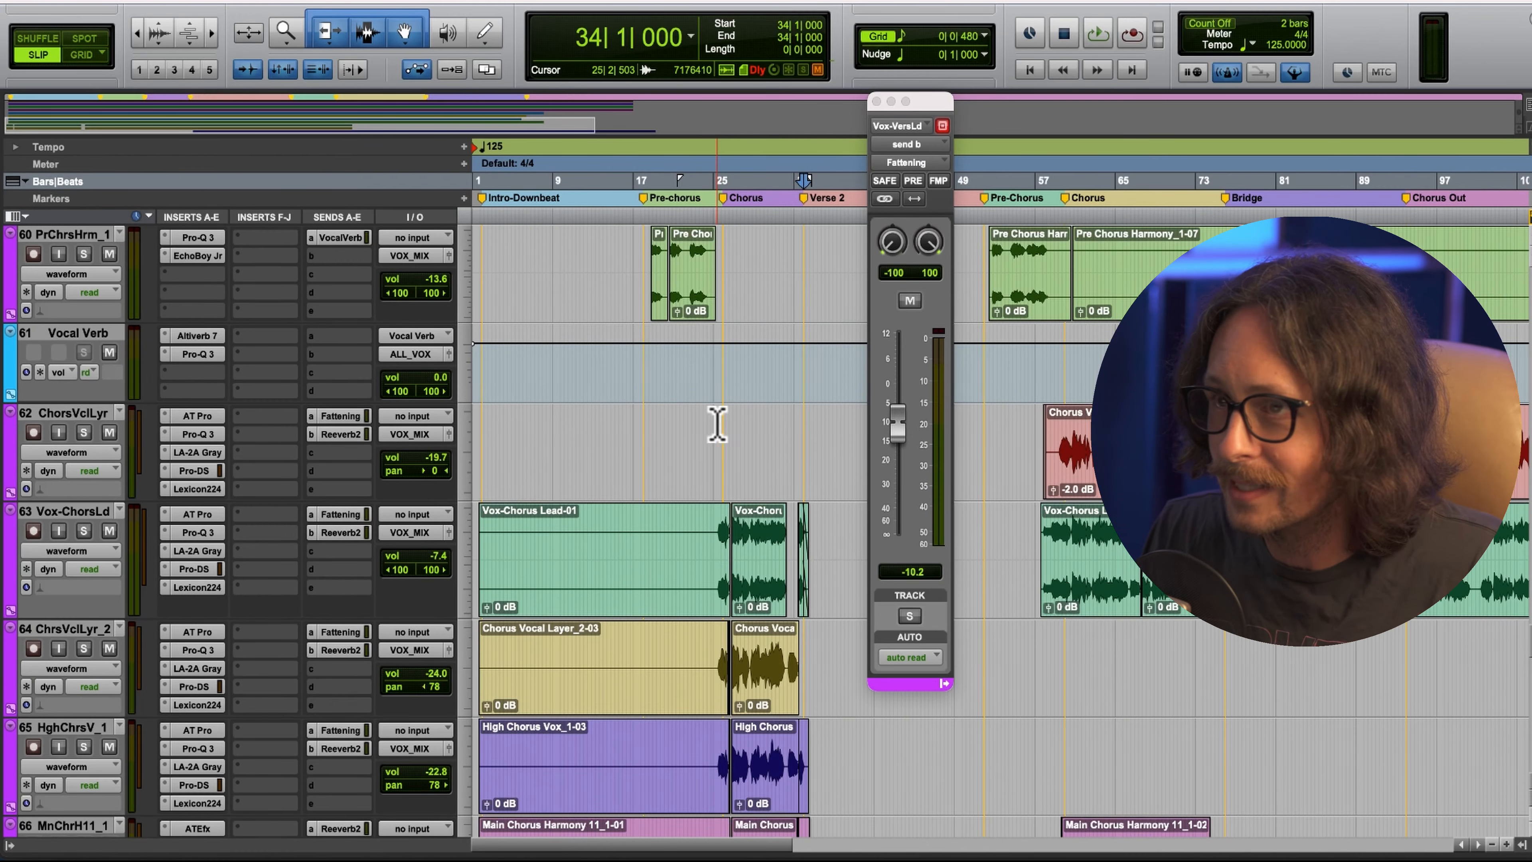
# Place the Vox-VerseLd track's Neutron 4 in insert slot B of the duplicate verse lead track and open the plug-in there.
pyautogui.scroll(5, 718, 425)
pyautogui.scroll(5, 717, 424)
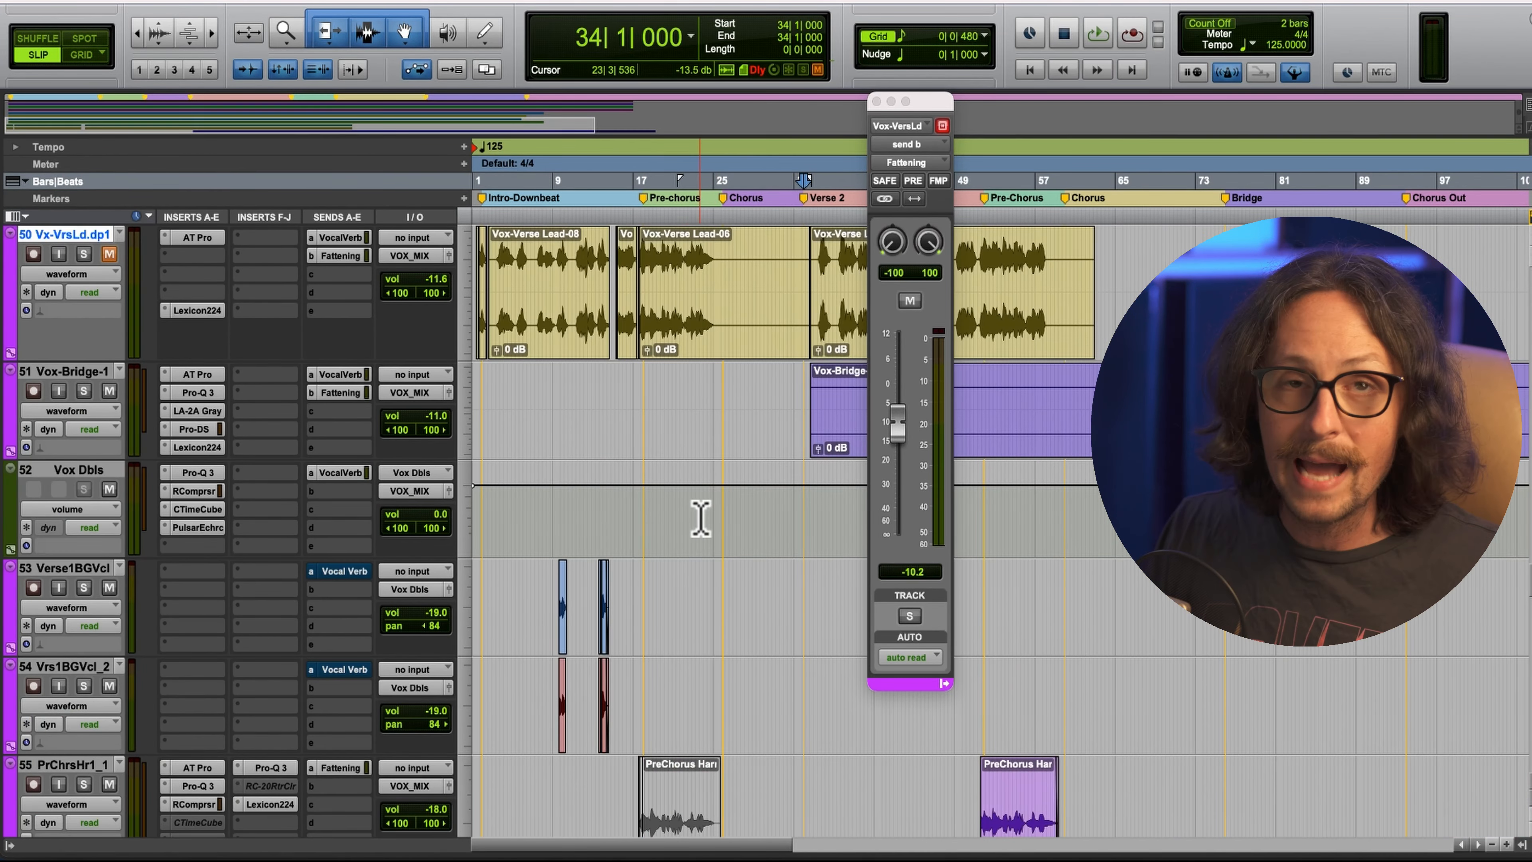
pyautogui.scroll(5, 718, 516)
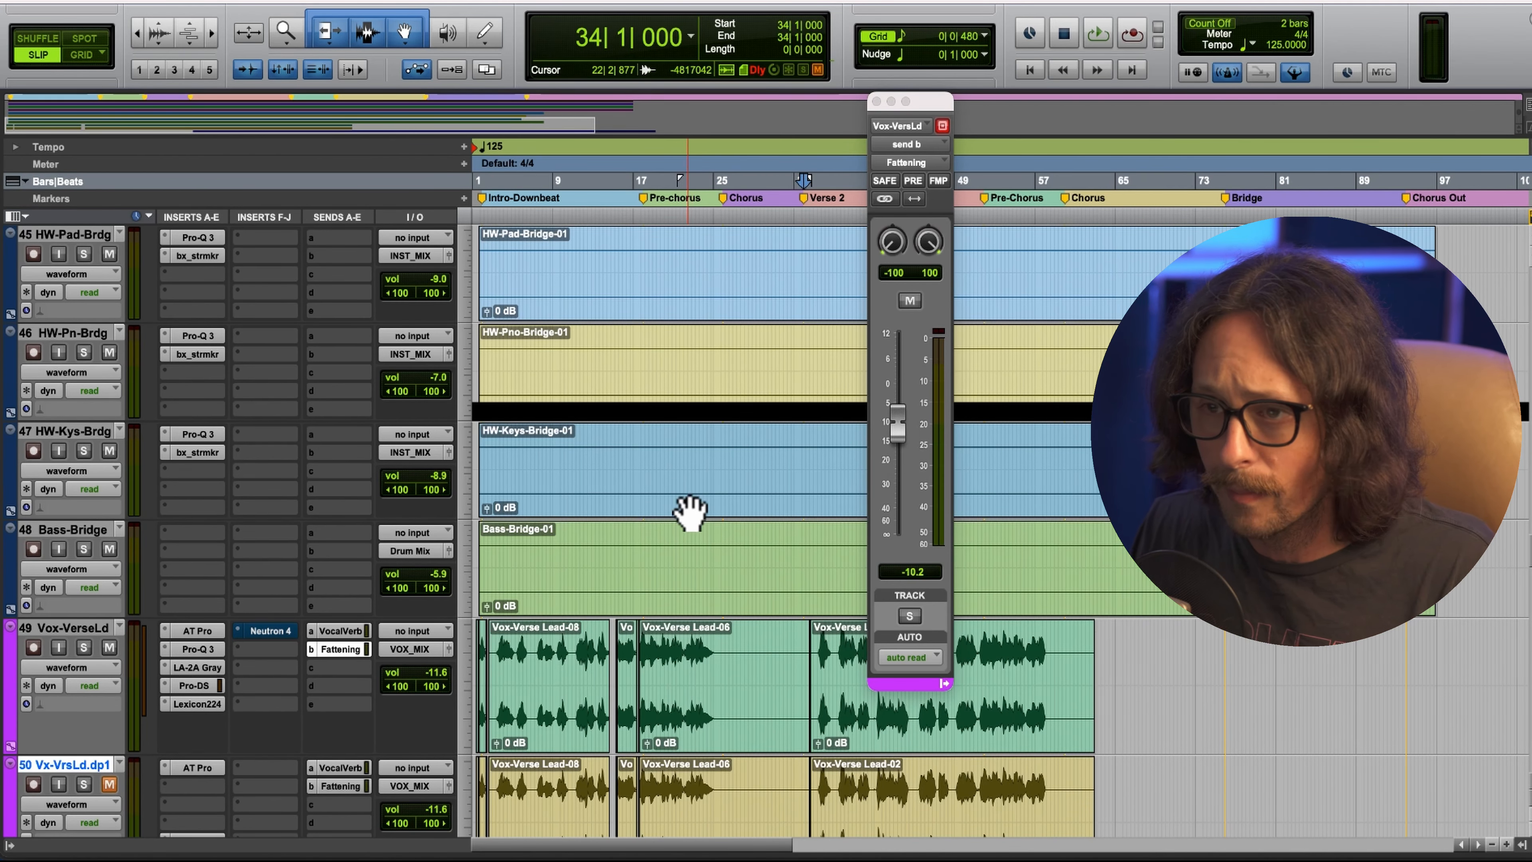
pyautogui.scroll(-5, 295, 621)
pyautogui.scroll(3, 347, 377)
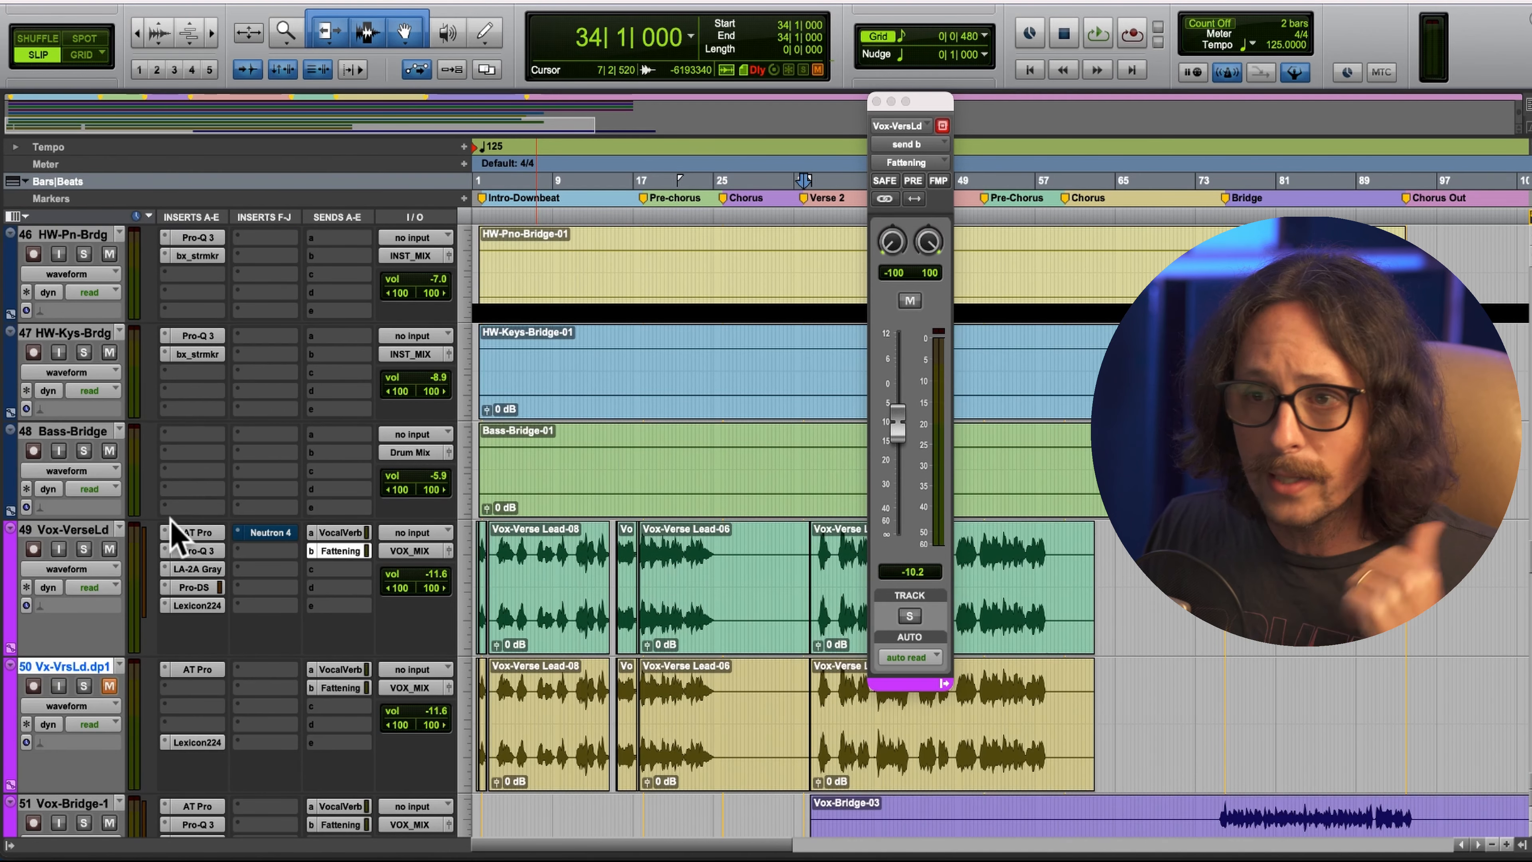
pyautogui.scroll(-4, 208, 531)
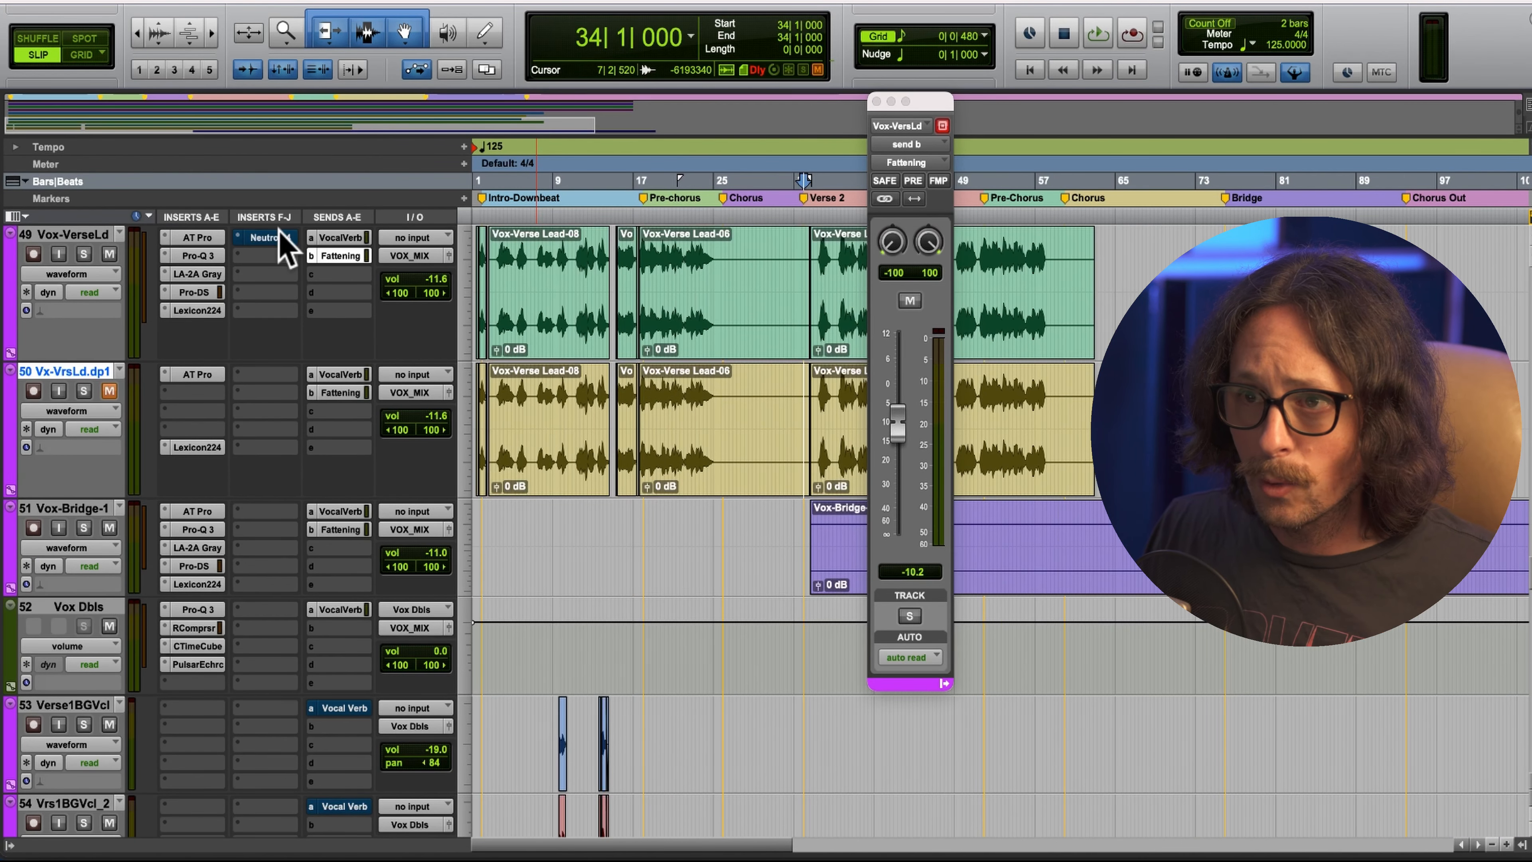
pyautogui.moveTo(271, 237); pyautogui.dragTo(190, 400)
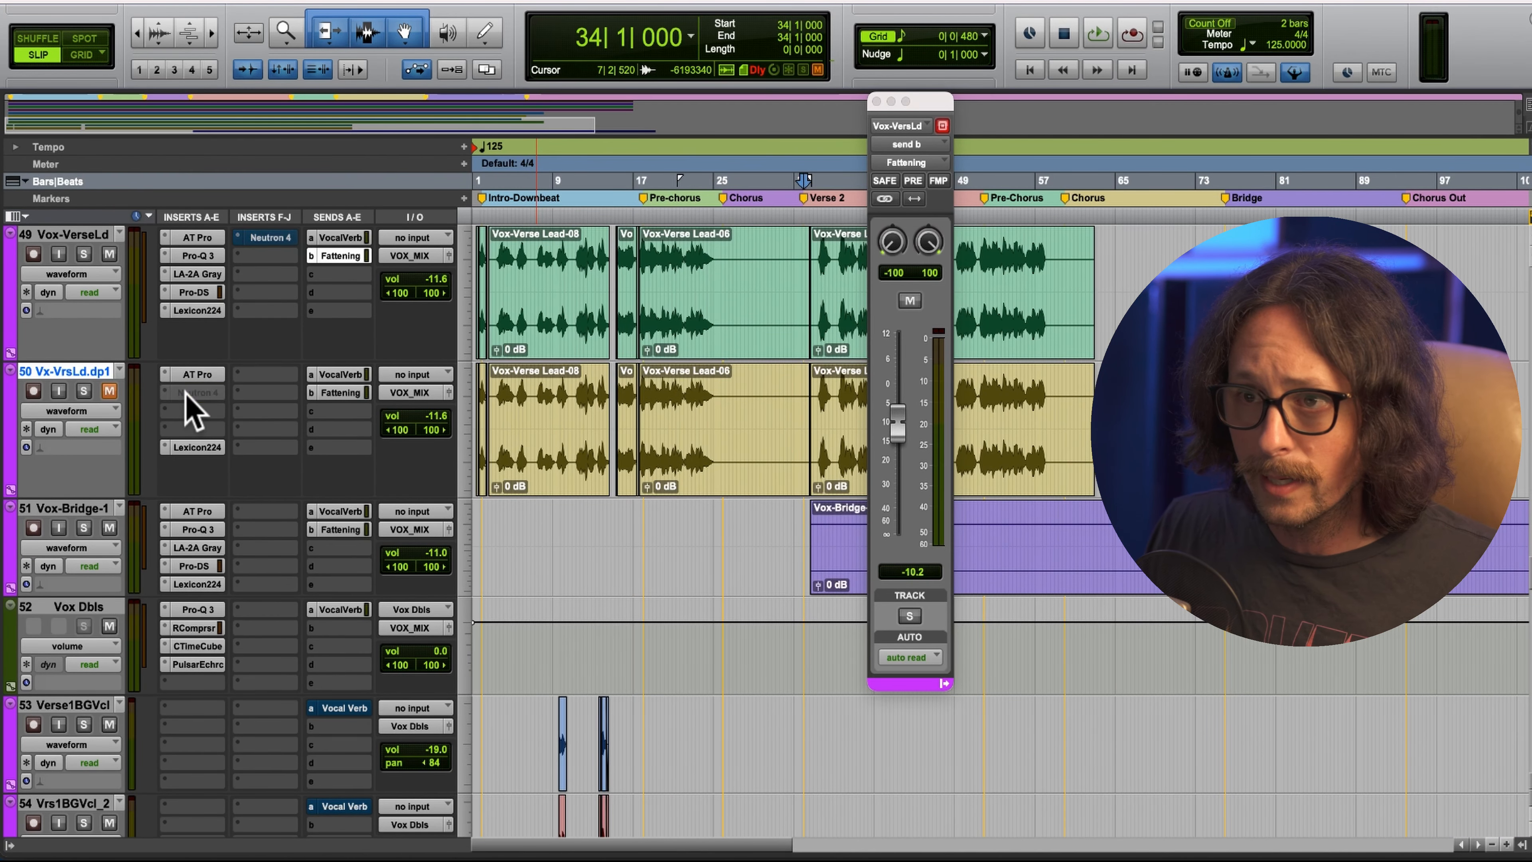
pyautogui.click(196, 375)
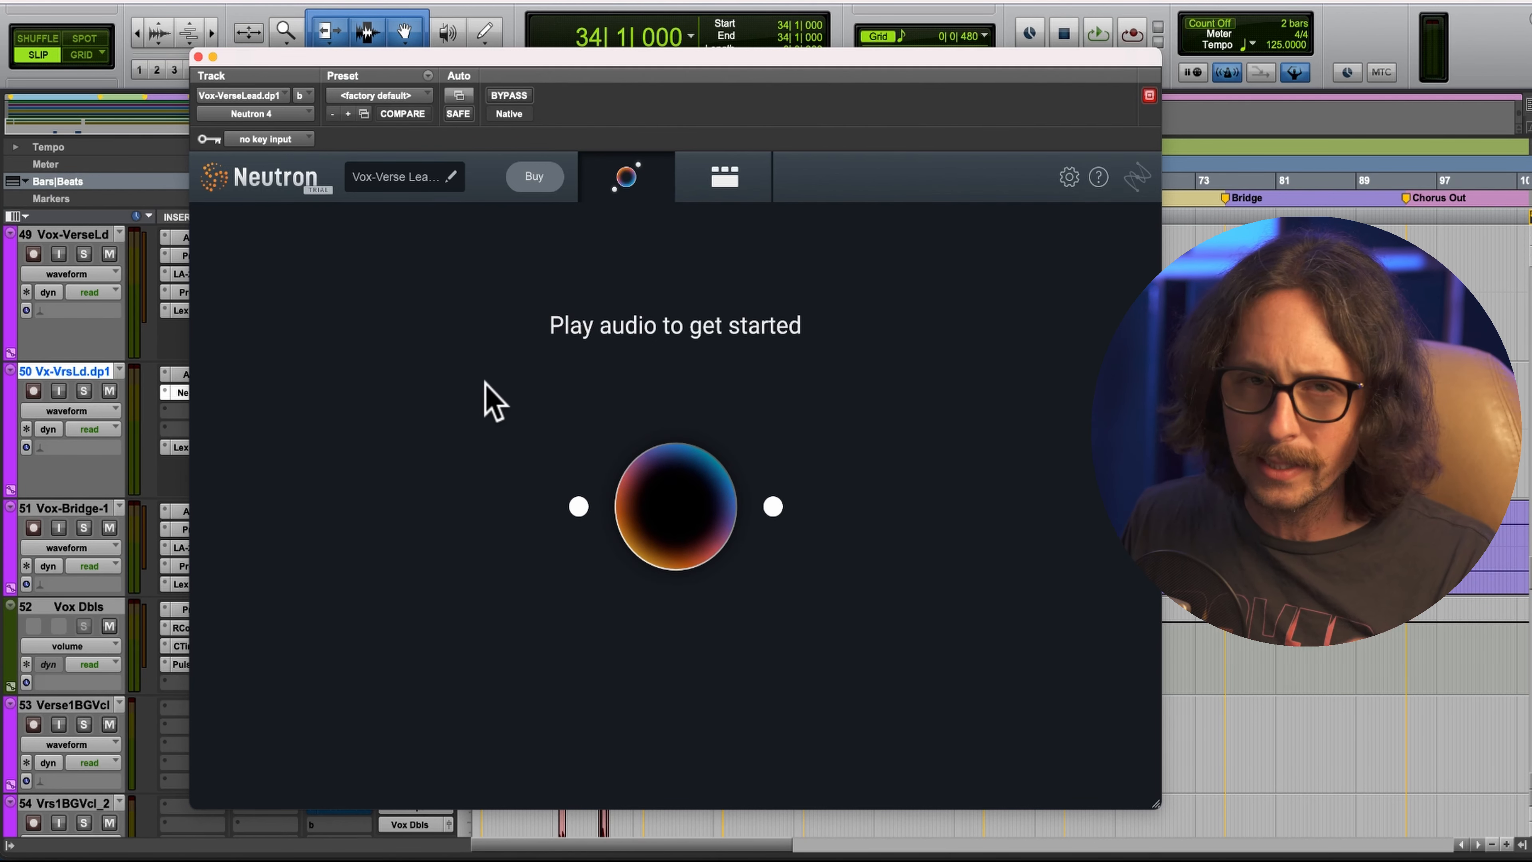
pyautogui.moveTo(449, 61); pyautogui.dragTo(533, 205)
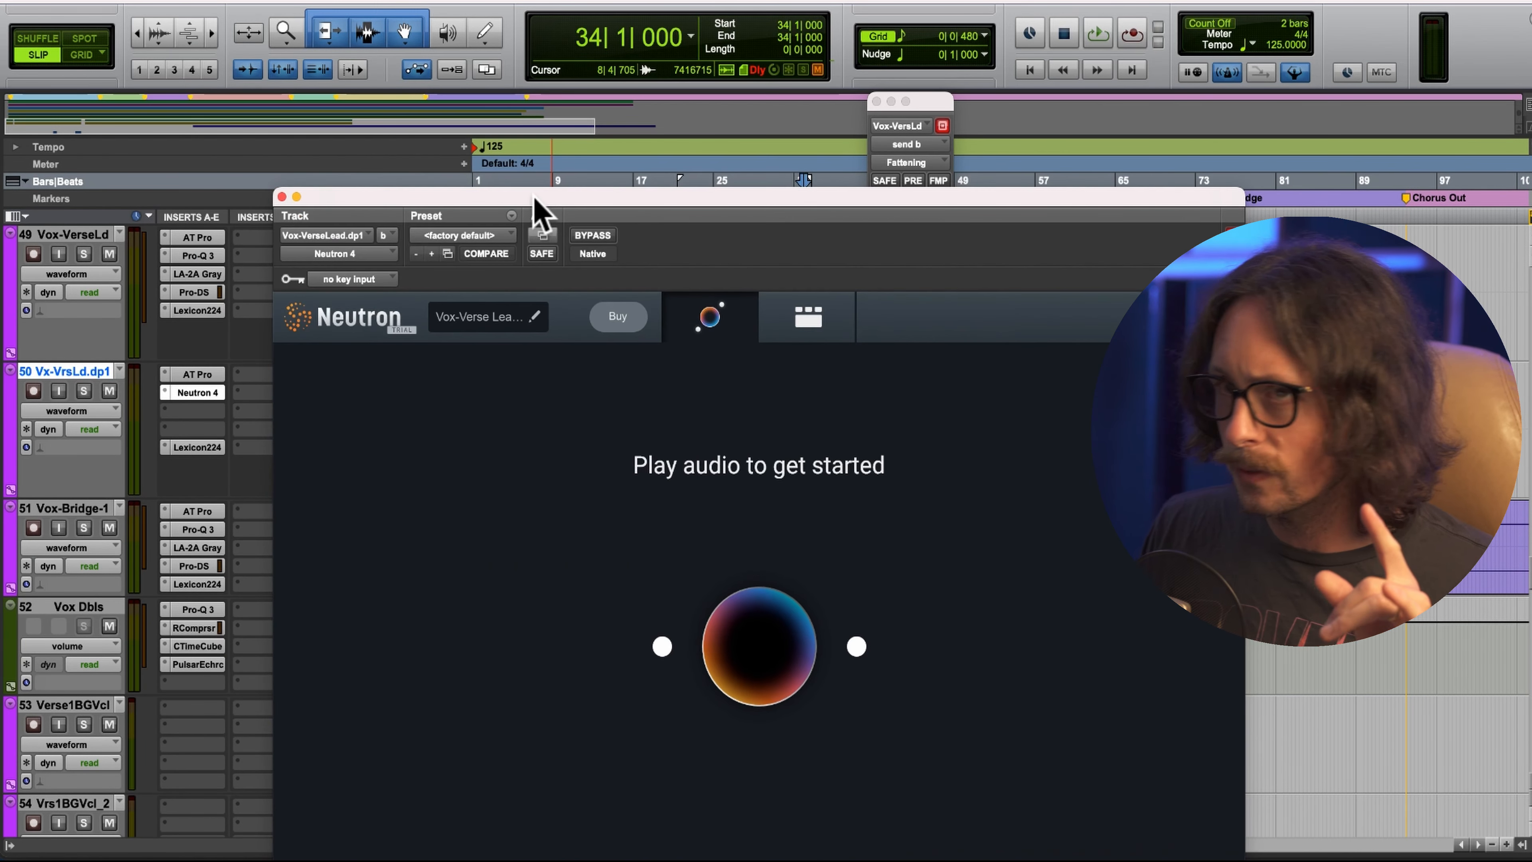
# Mute the original Vox-VerseLd track and play verse 2 so Neutron 4's assistant analyses the duplicate vocal.
pyautogui.click(109, 254)
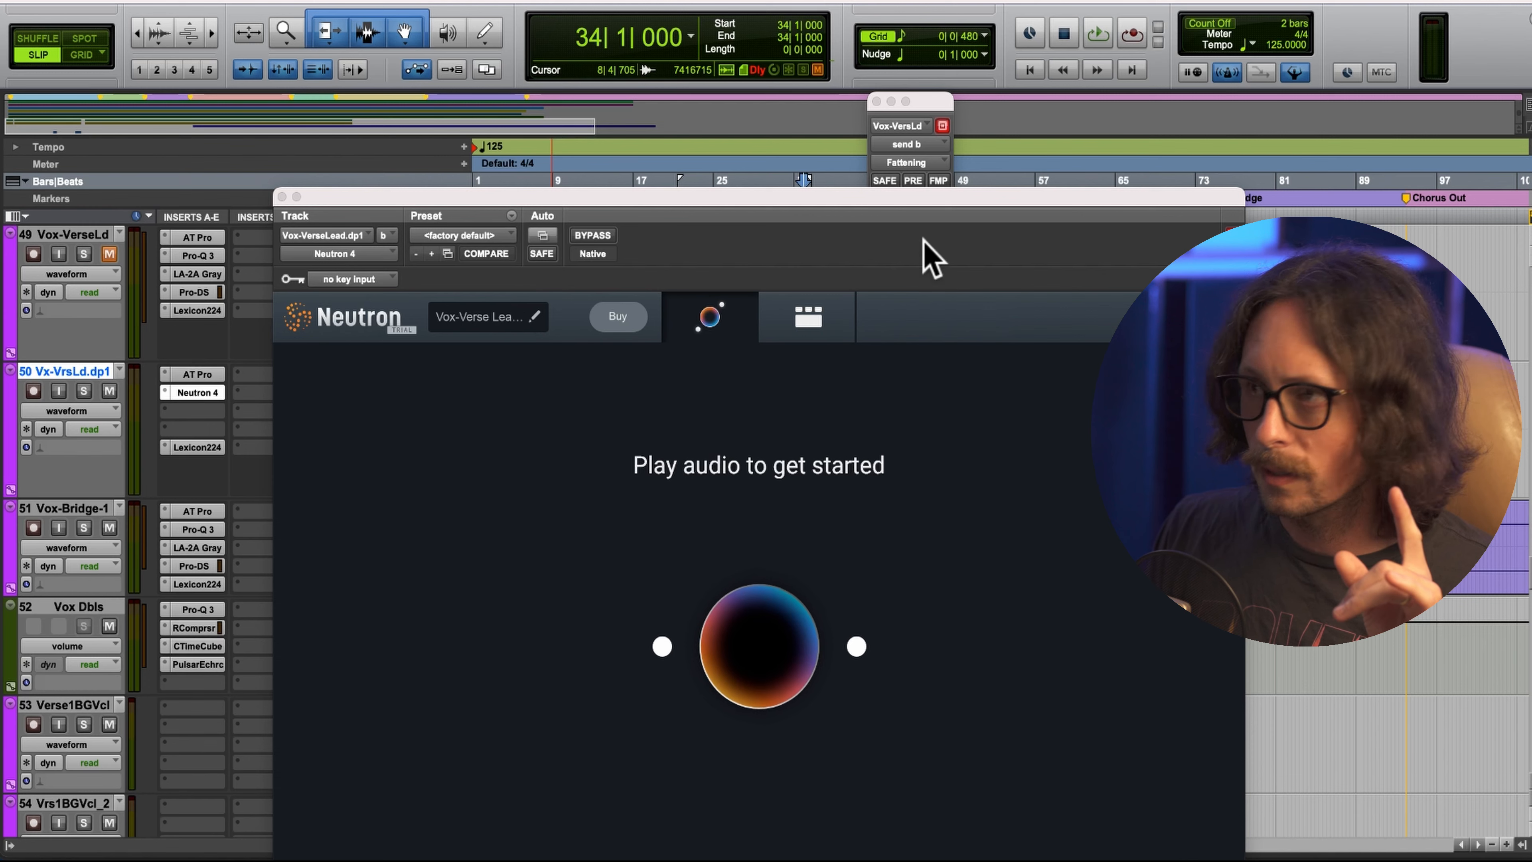
pyautogui.press('space')
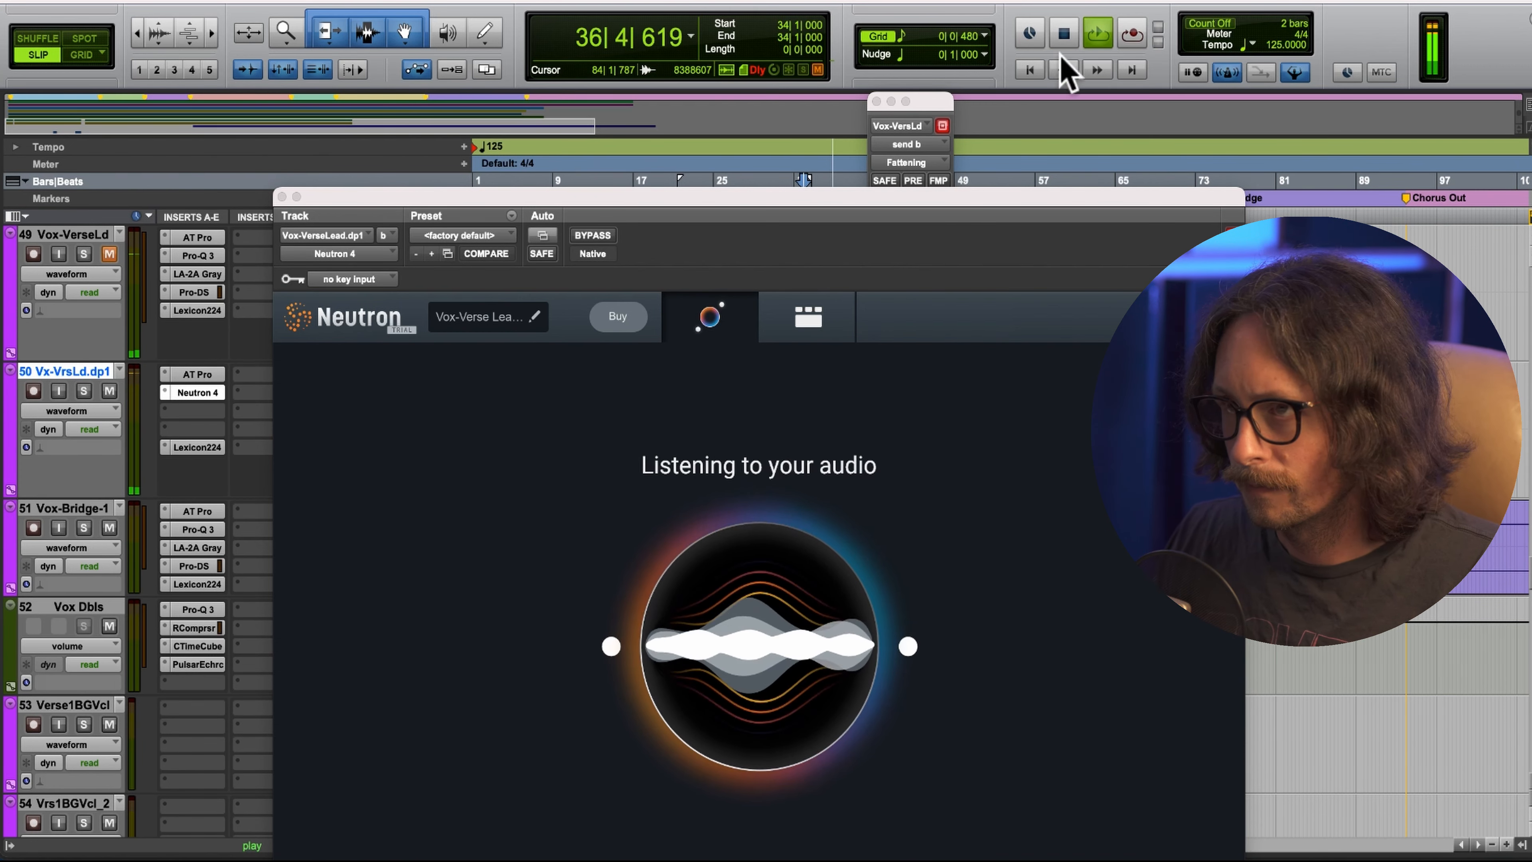
pyautogui.moveTo(831, 196); pyautogui.dragTo(786, 90)
pyautogui.click(932, 357)
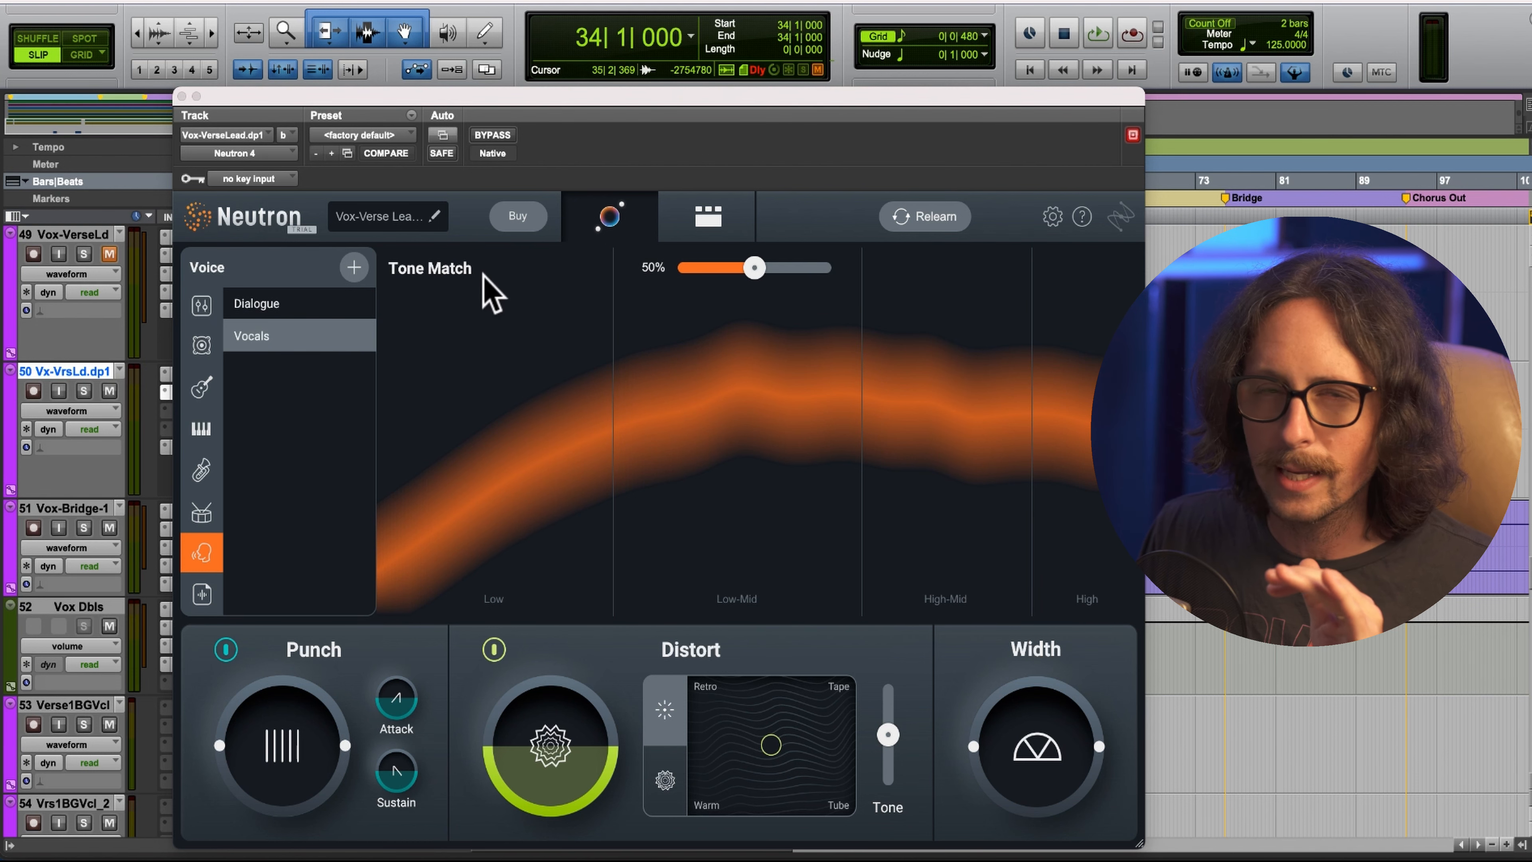
# Examine Neutron 4's assistant settings and its Sculptor, Equalizer, Compressor 1, Compressor 2 and Exciter modules.
pyautogui.moveTo(714, 269); pyautogui.dragTo(747, 269)
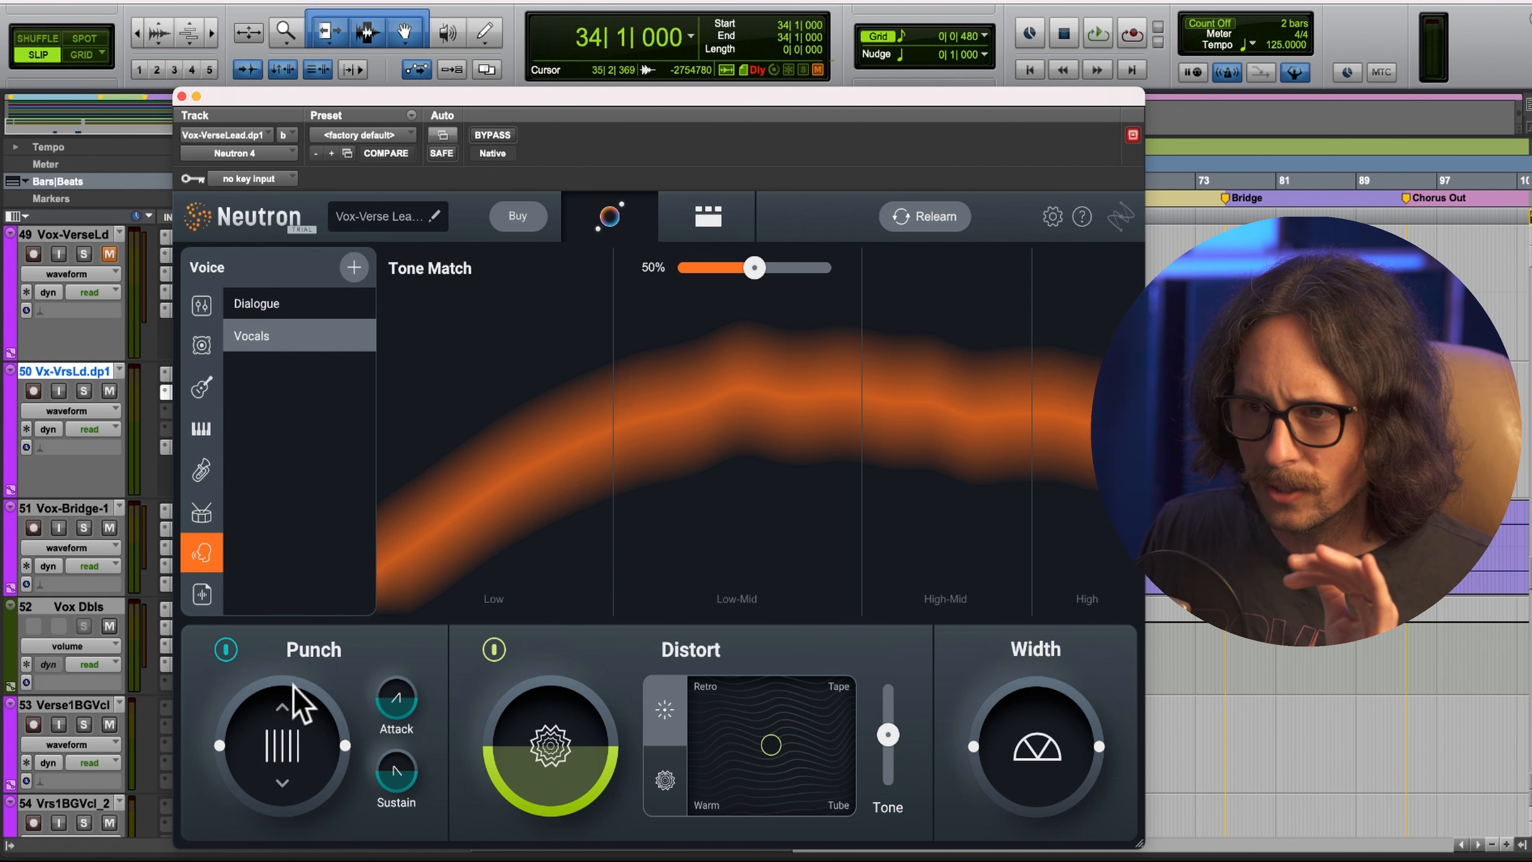
pyautogui.click(1092, 656)
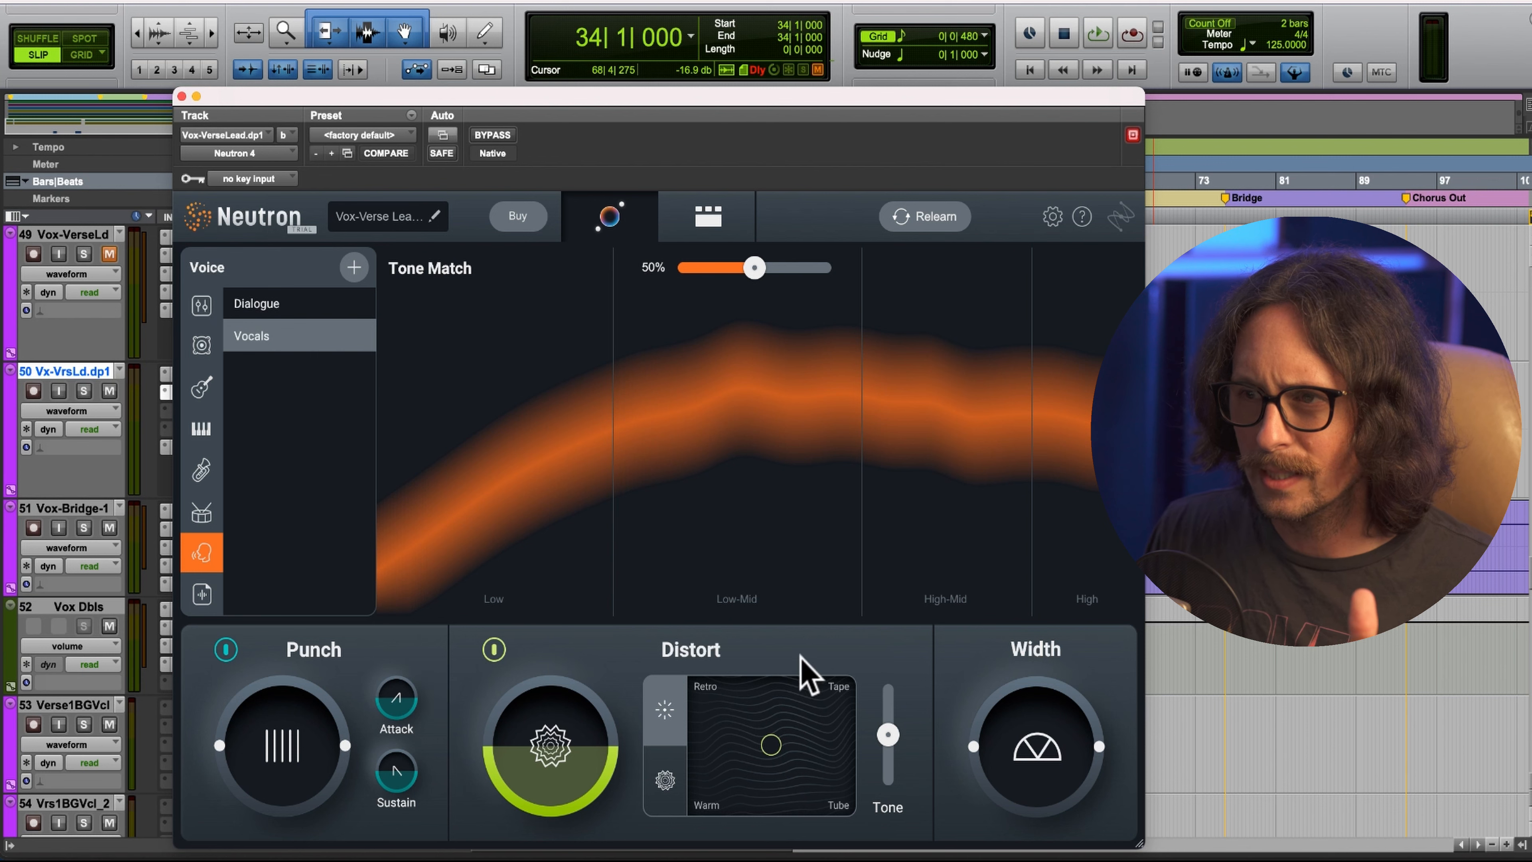
pyautogui.click(707, 217)
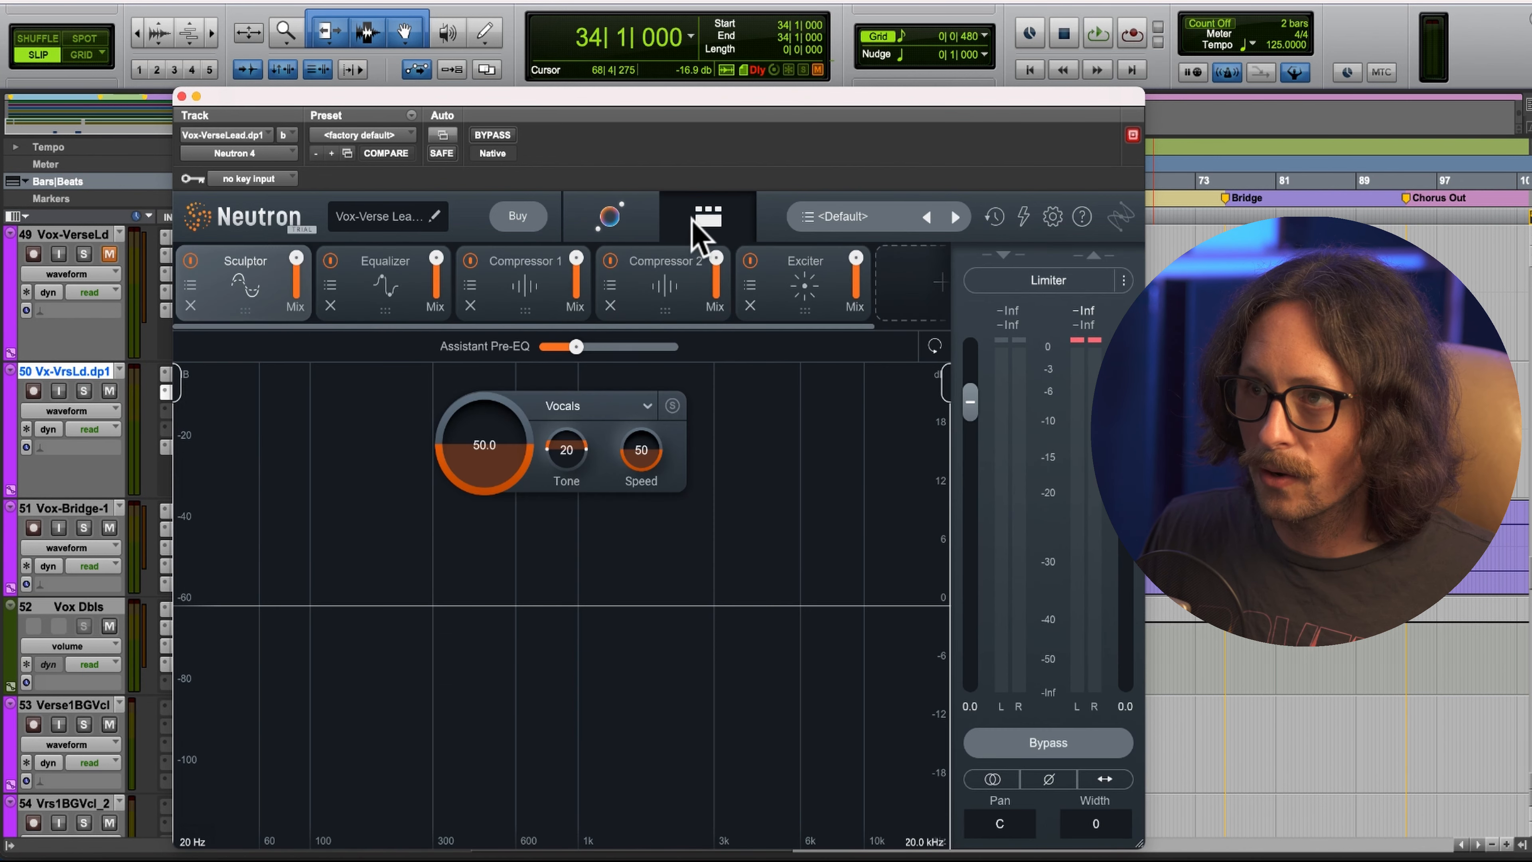
pyautogui.click(356, 291)
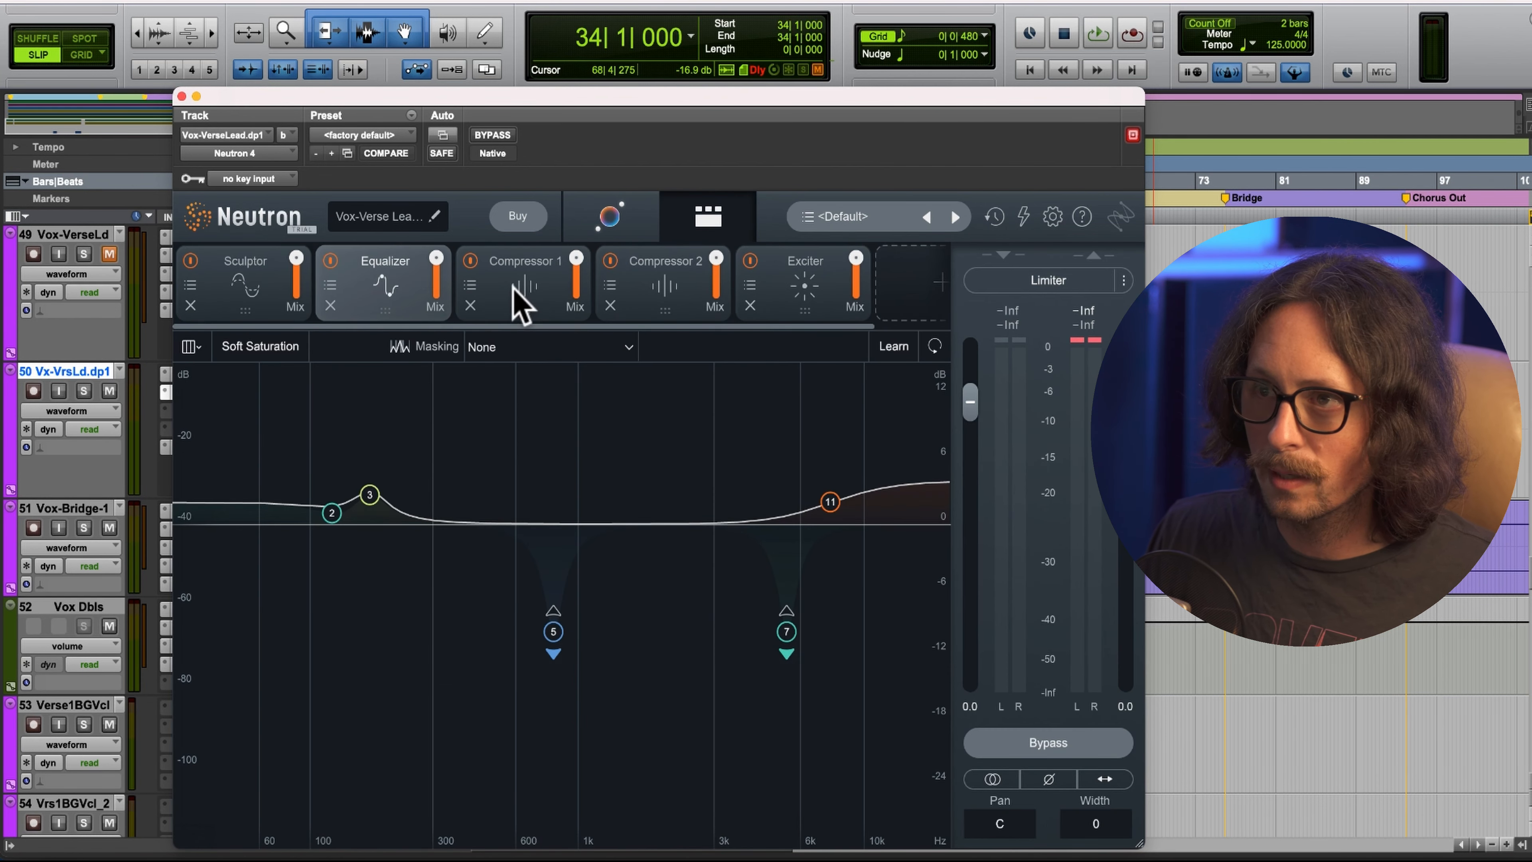
pyautogui.click(512, 300)
pyautogui.click(700, 300)
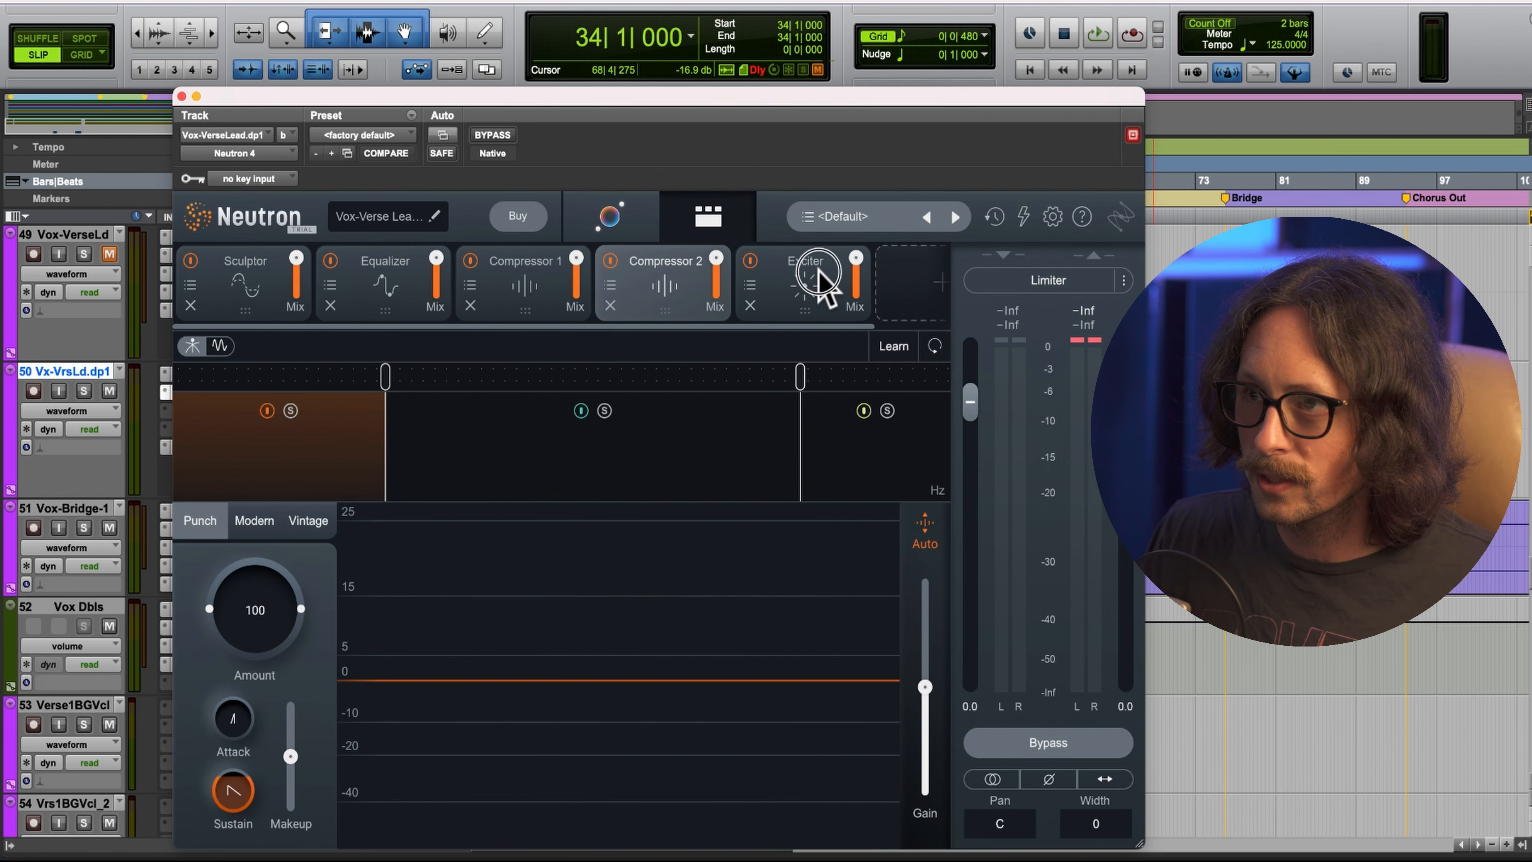
pyautogui.click(822, 280)
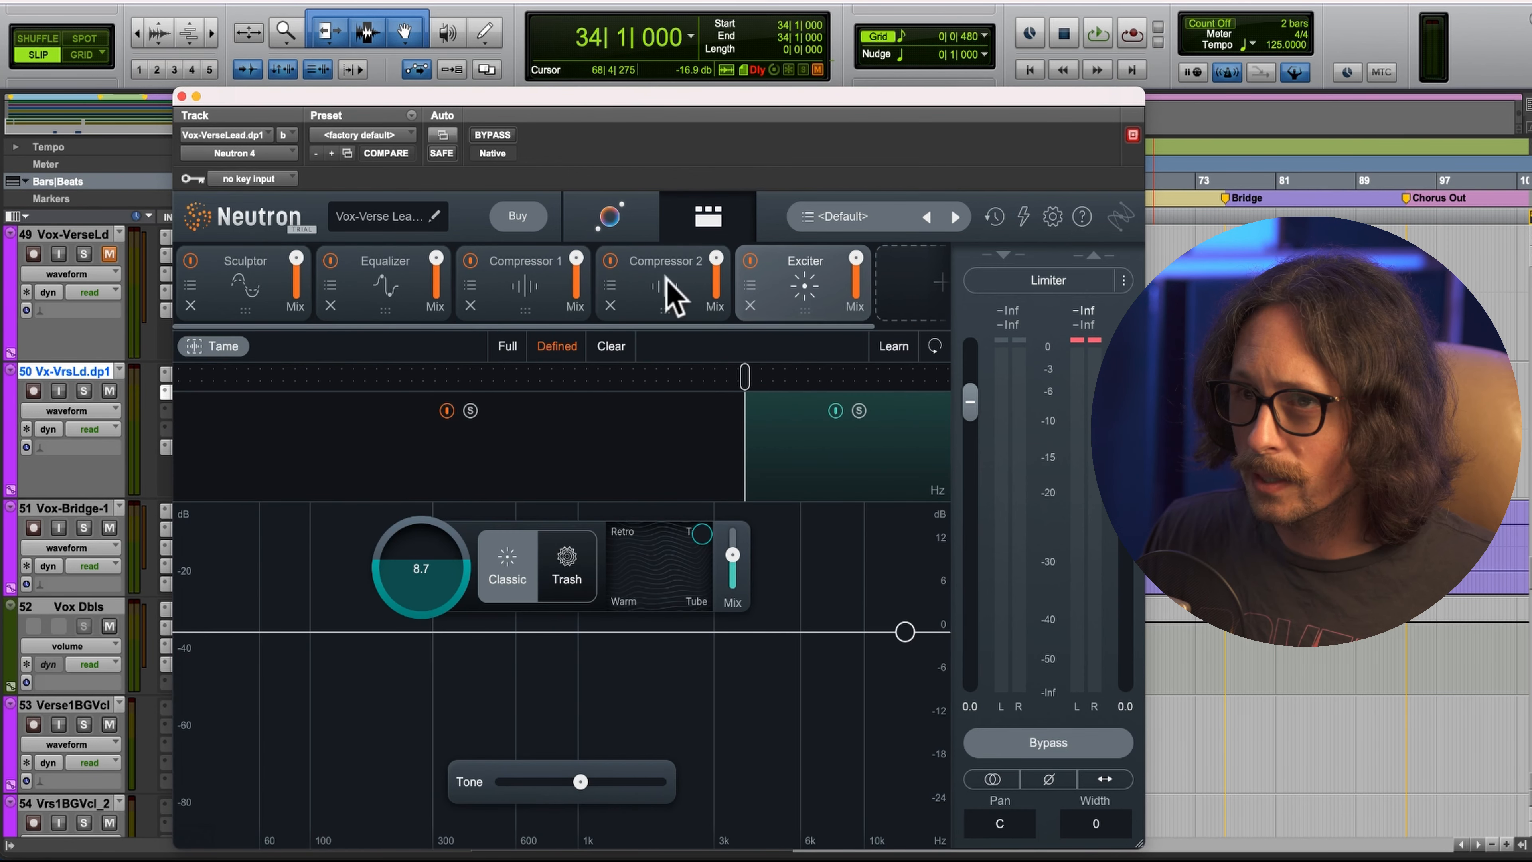
pyautogui.click(265, 289)
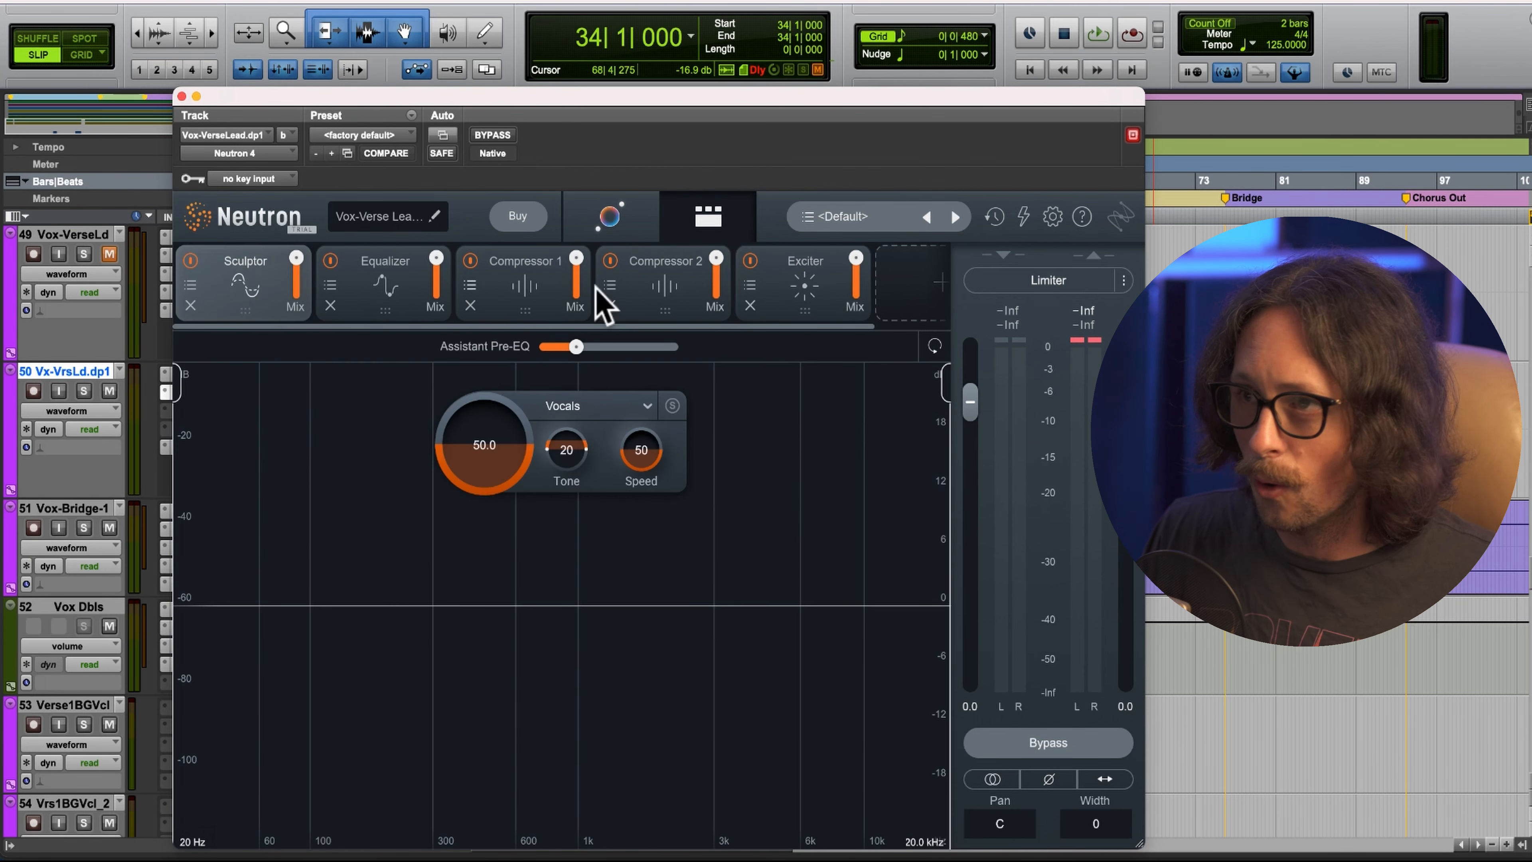
pyautogui.click(407, 290)
pyautogui.click(534, 290)
pyautogui.click(393, 274)
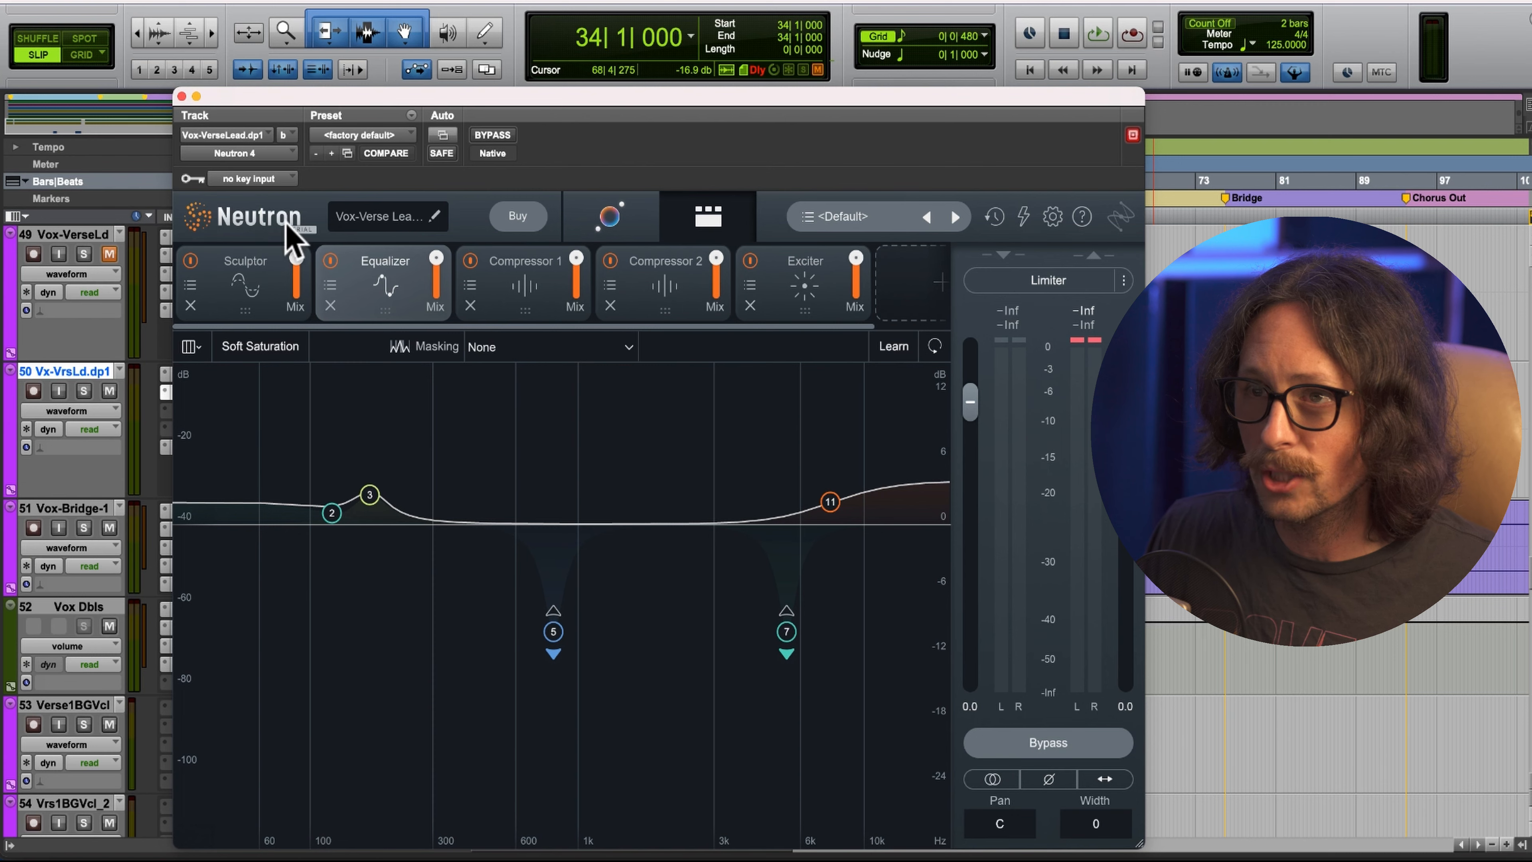
# Play verse 2 and monitor how Neutron 4's Exciter, Sculptor and Equalizer modules respond to the duplicate vocal.
pyautogui.press('space')
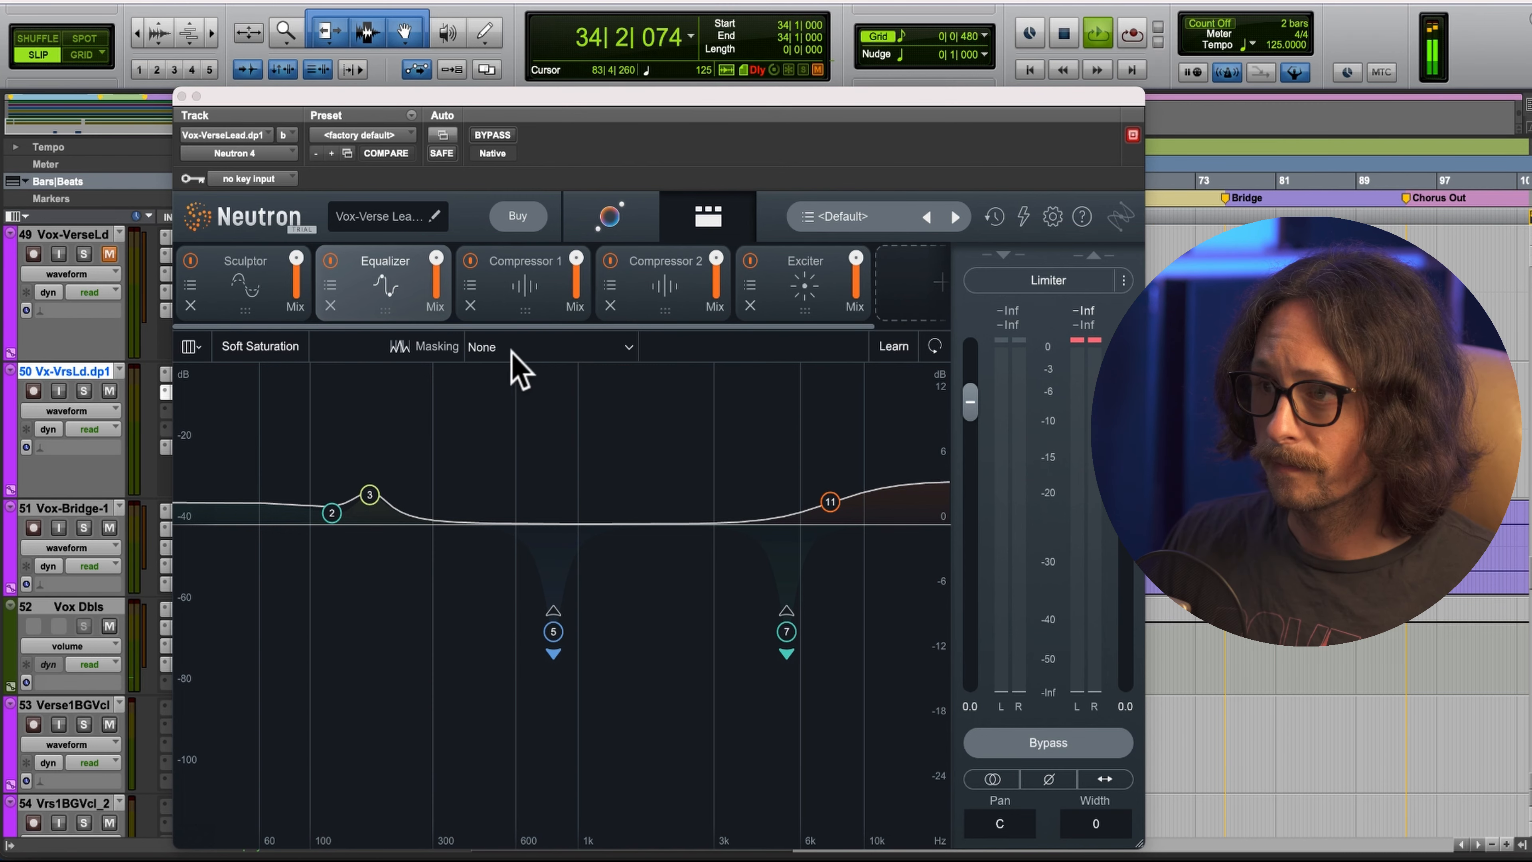
pyautogui.moveTo(235, 95); pyautogui.dragTo(371, 43)
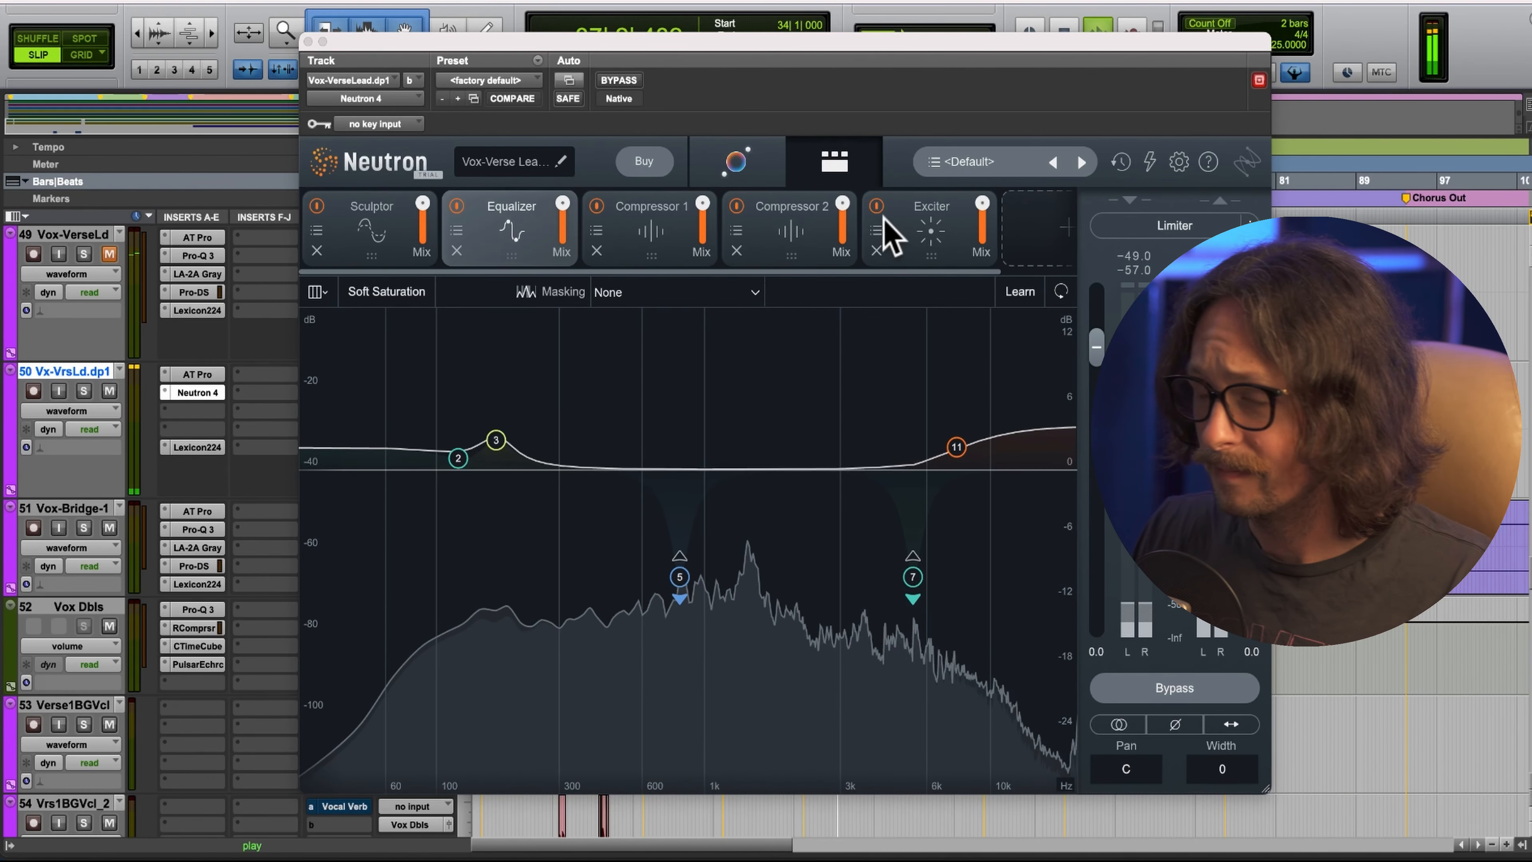
pyautogui.click(938, 232)
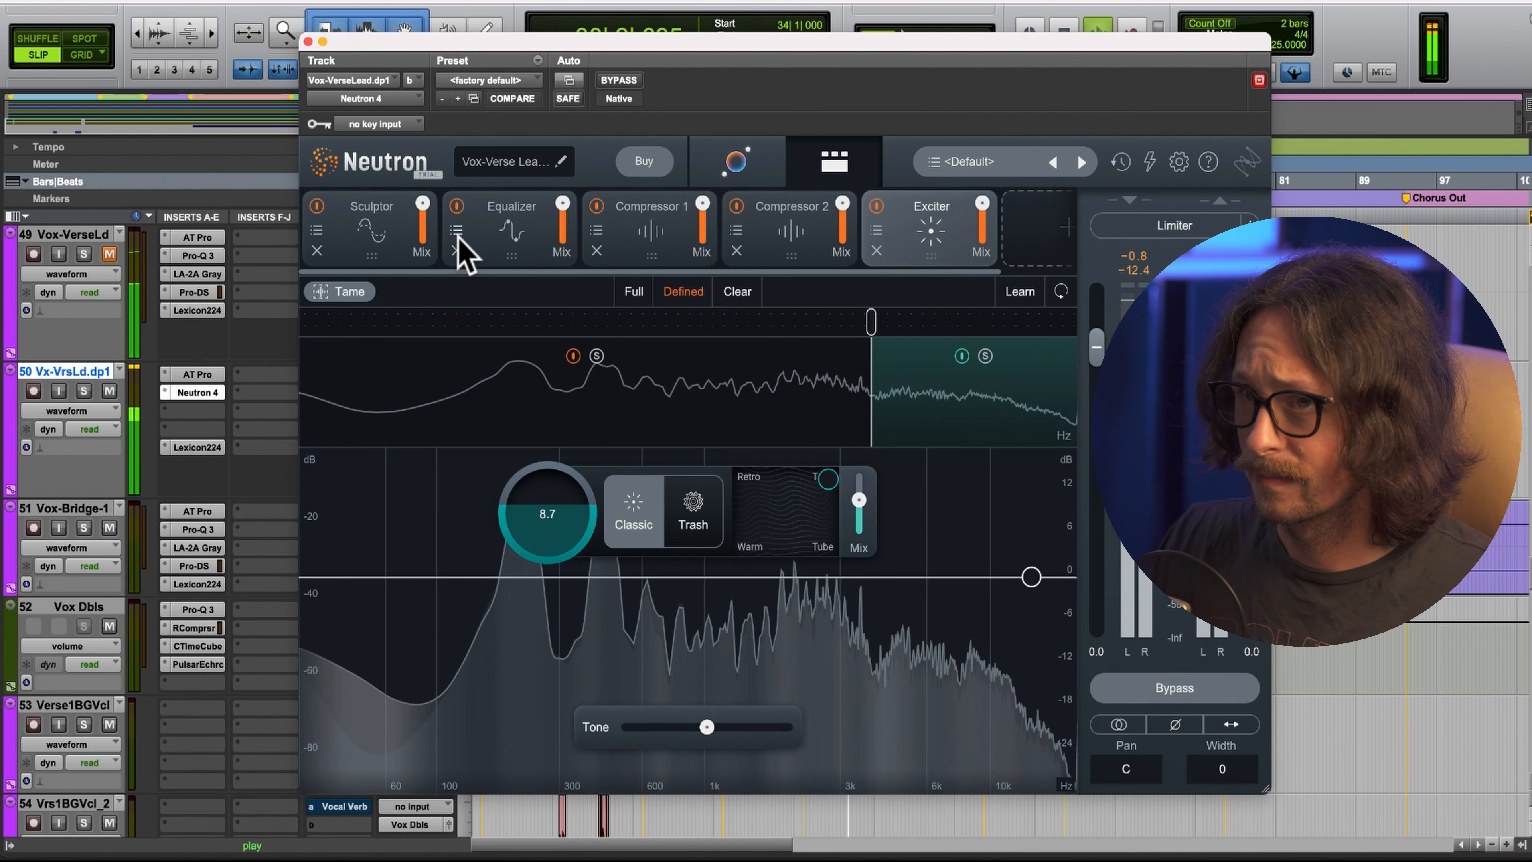
pyautogui.click(389, 242)
pyautogui.click(518, 228)
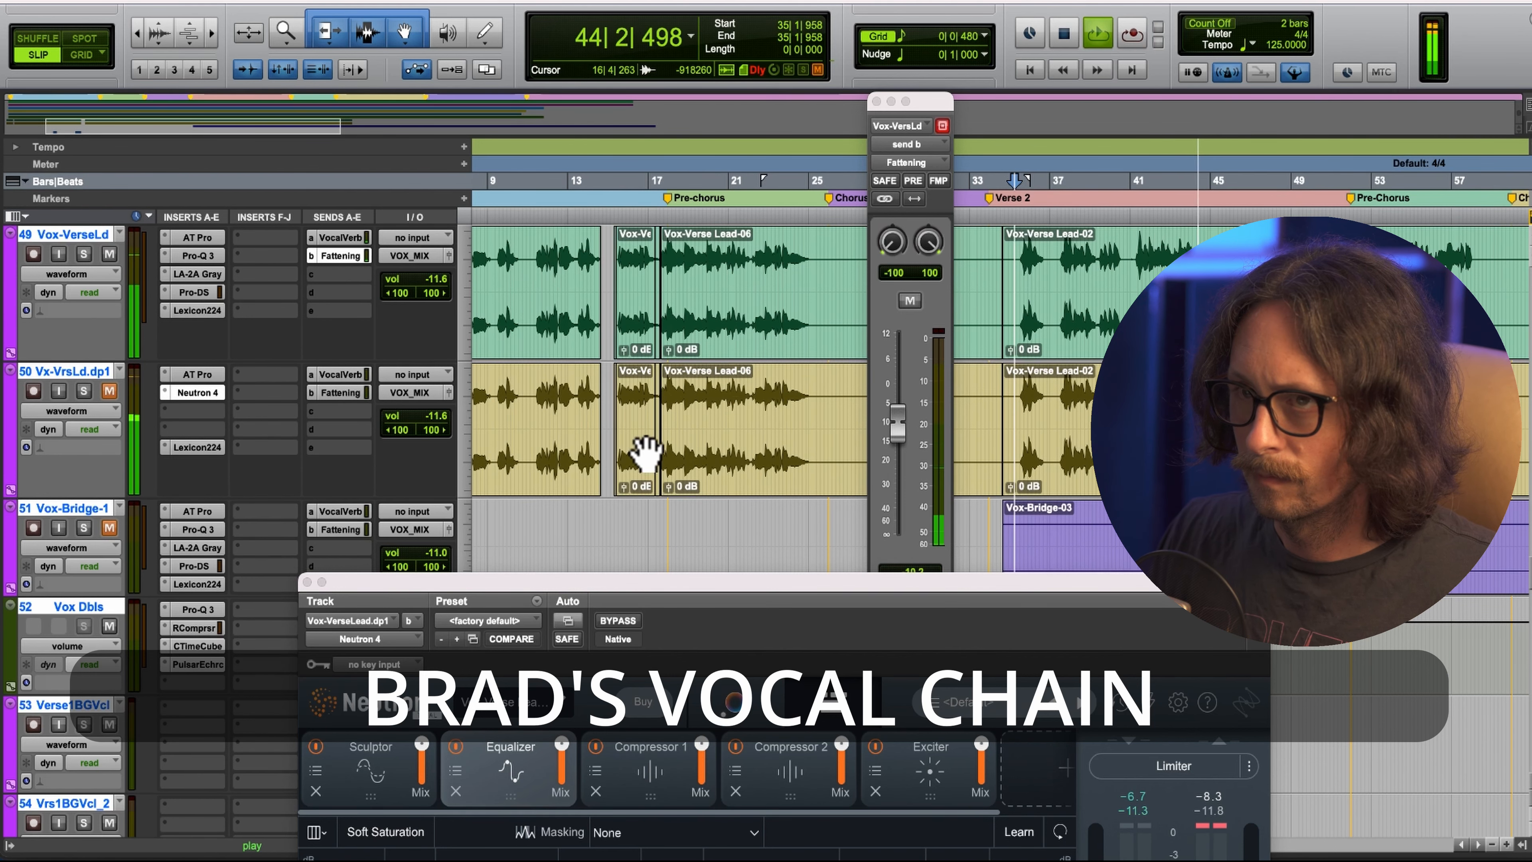
# Replay verse 2 through the Neutron chain and lower the duplicate verse lead track's volume to -16.2 dB.
pyautogui.click(1064, 34)
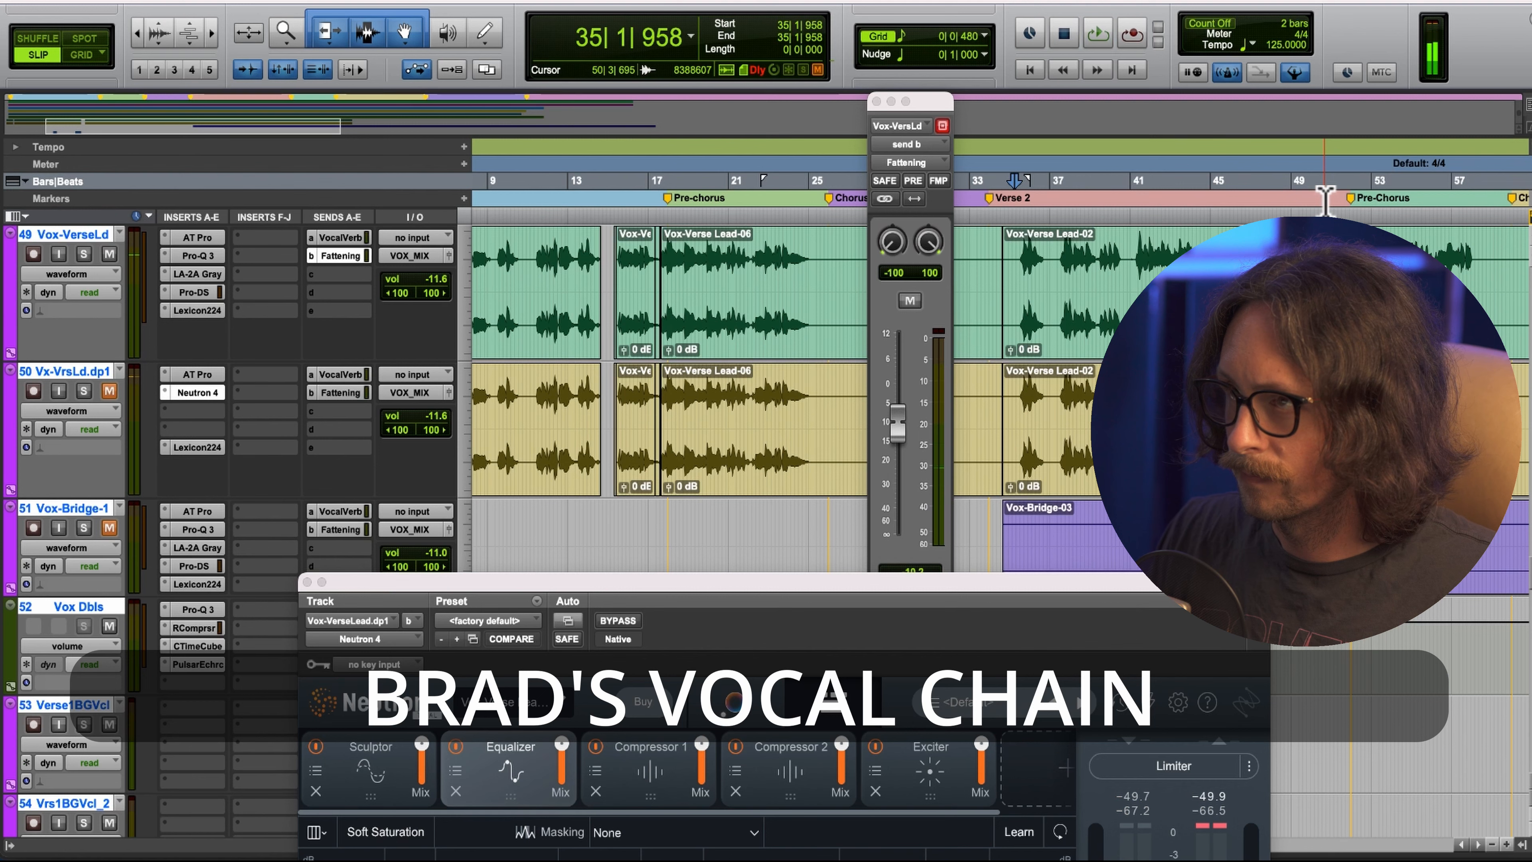
pyautogui.press('space')
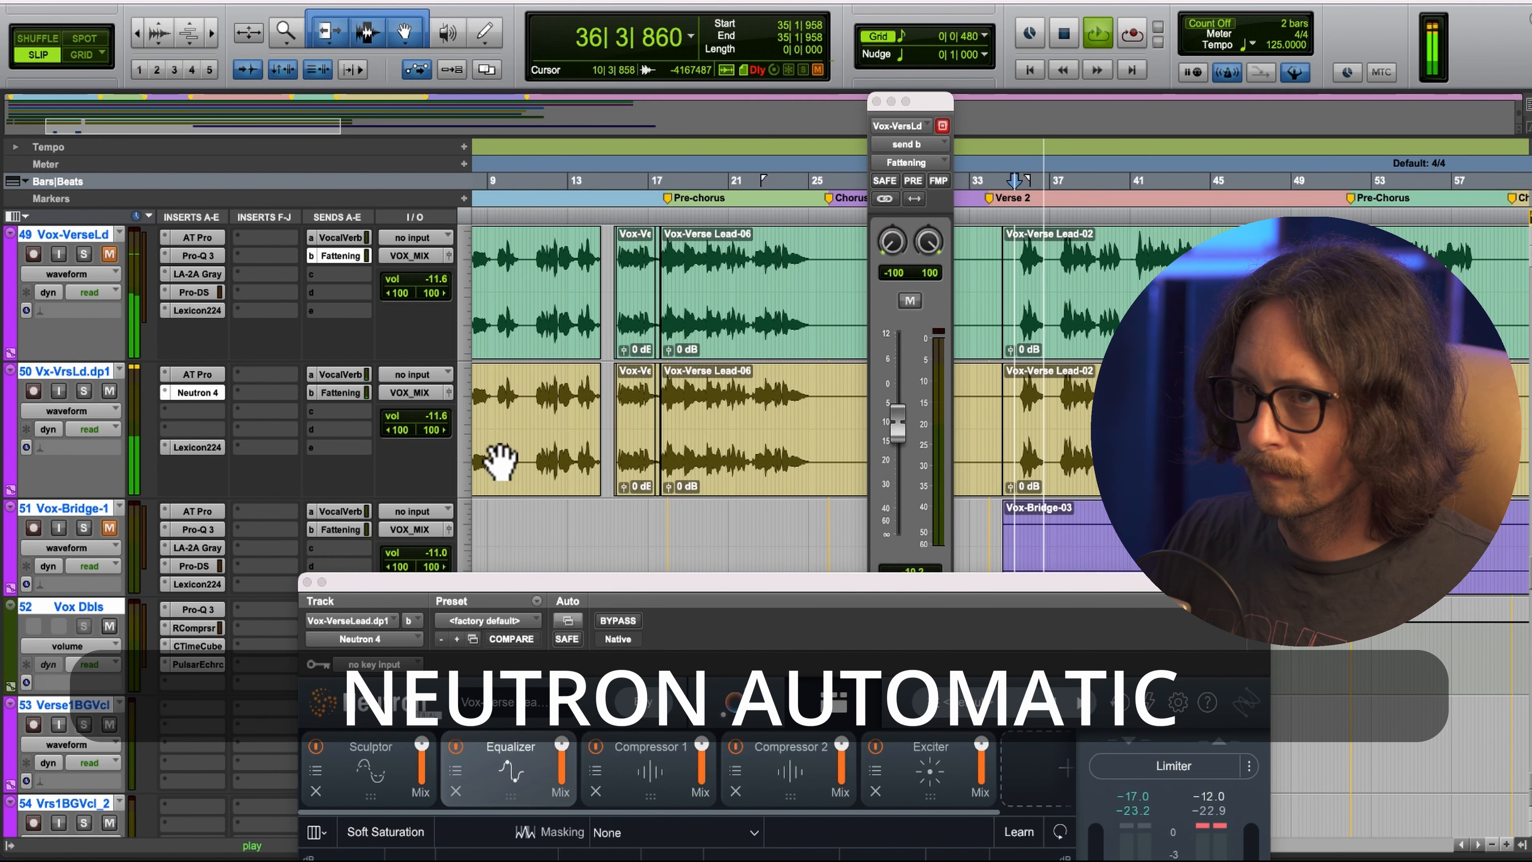
pyautogui.moveTo(440, 413); pyautogui.dragTo(440, 422)
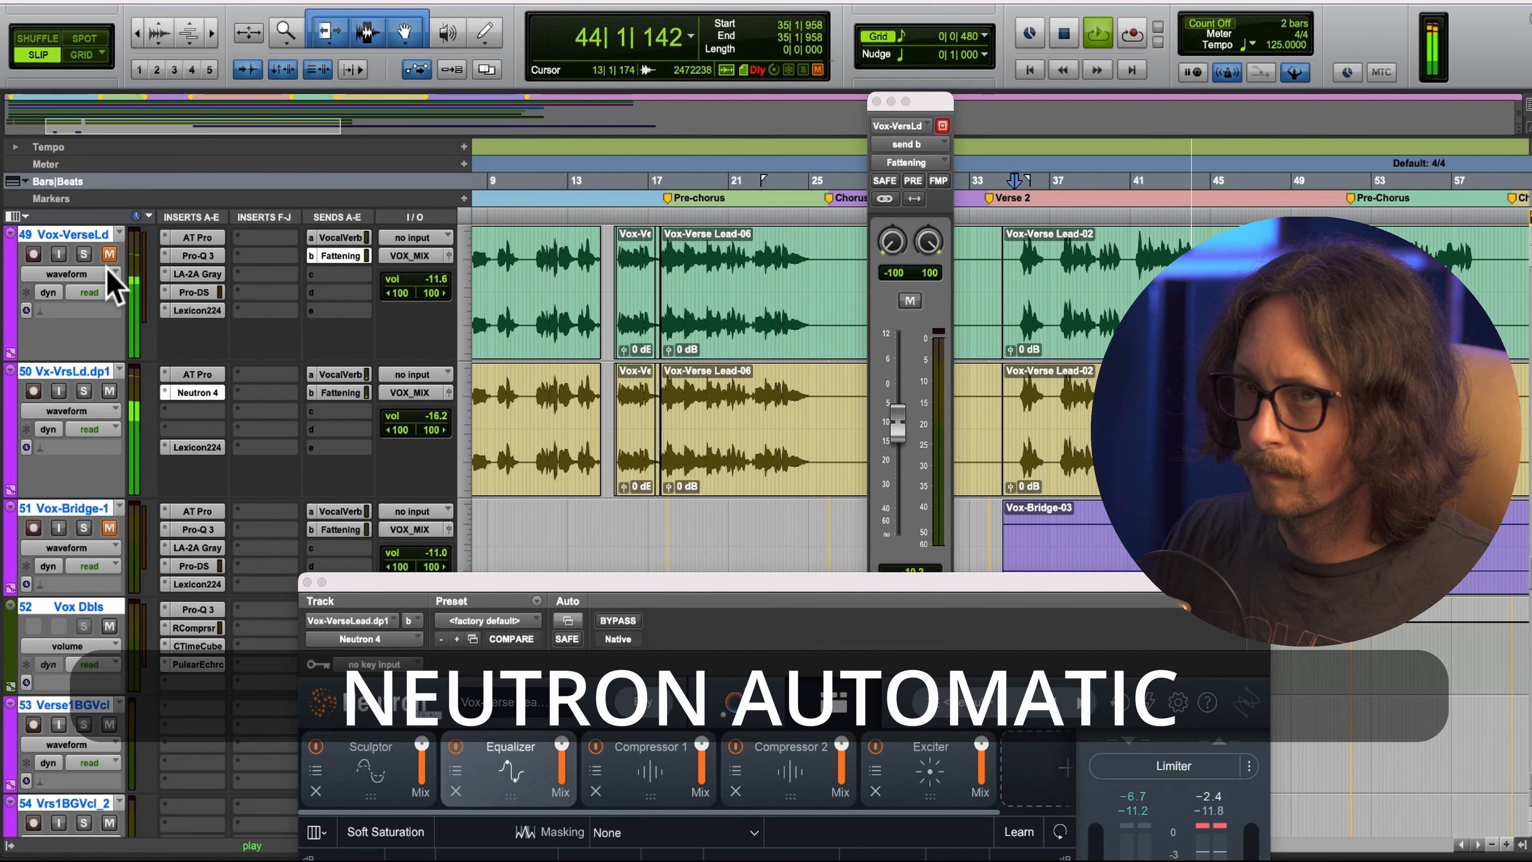
pyautogui.press('space')
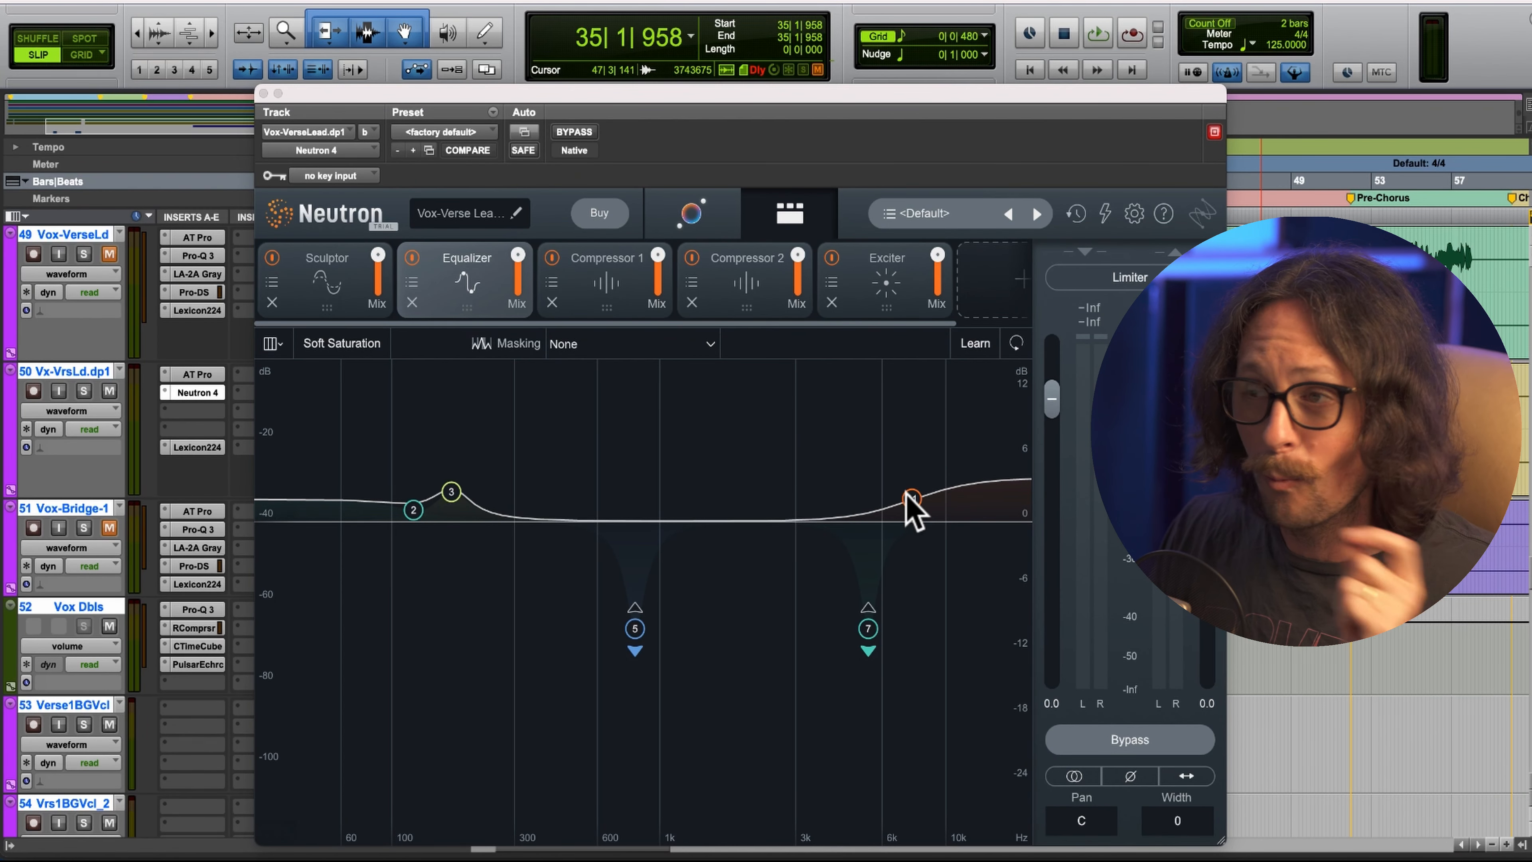
# Review the assistant's choices in the Exciter bands, the Sculptor, and the Equalizer's dynamic nodes 5 and 7.
pyautogui.click(870, 305)
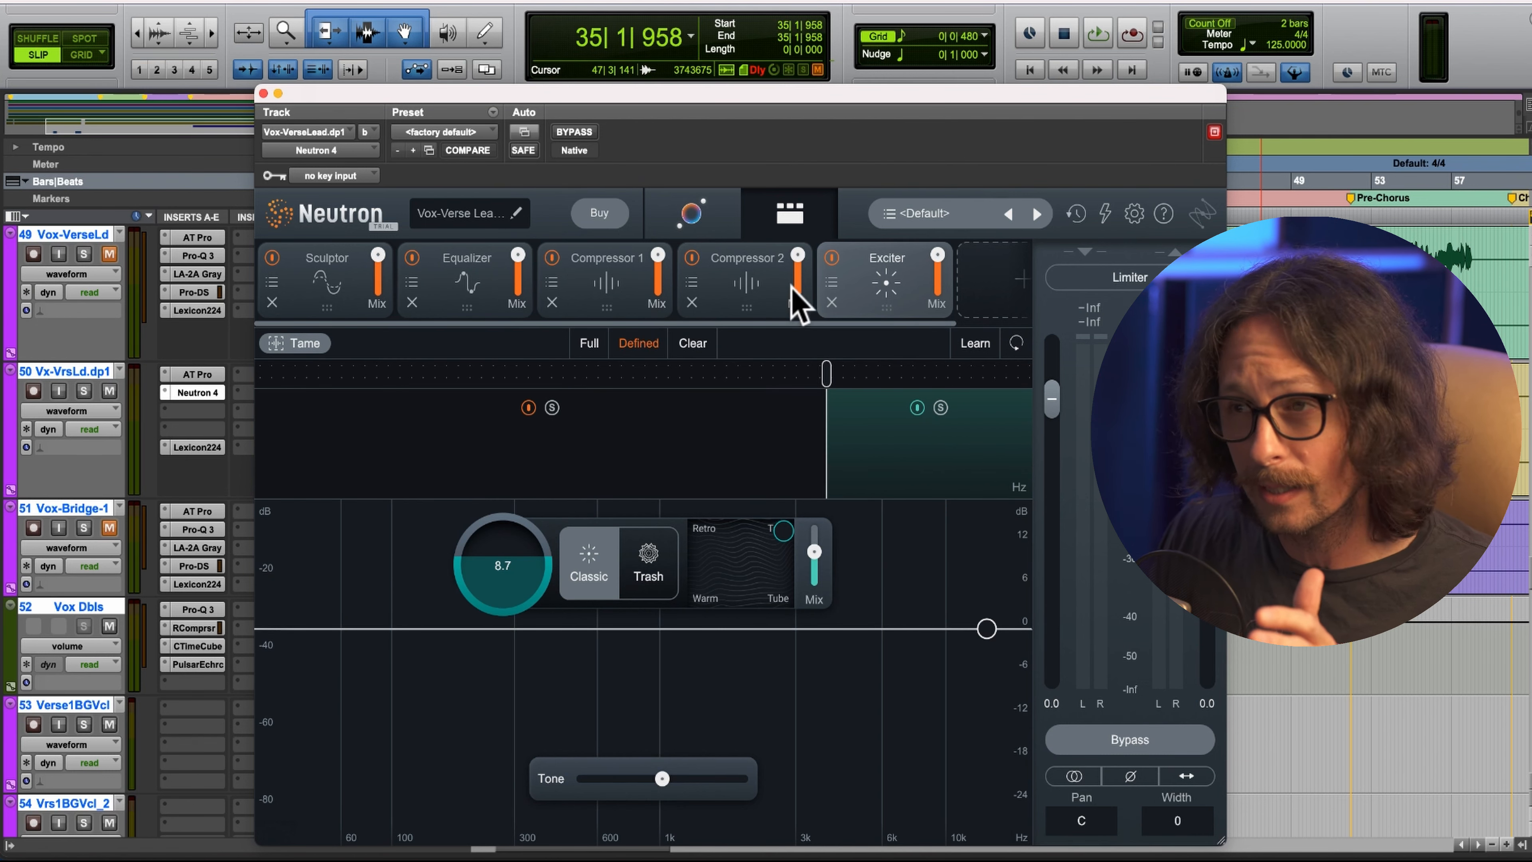
pyautogui.click(718, 486)
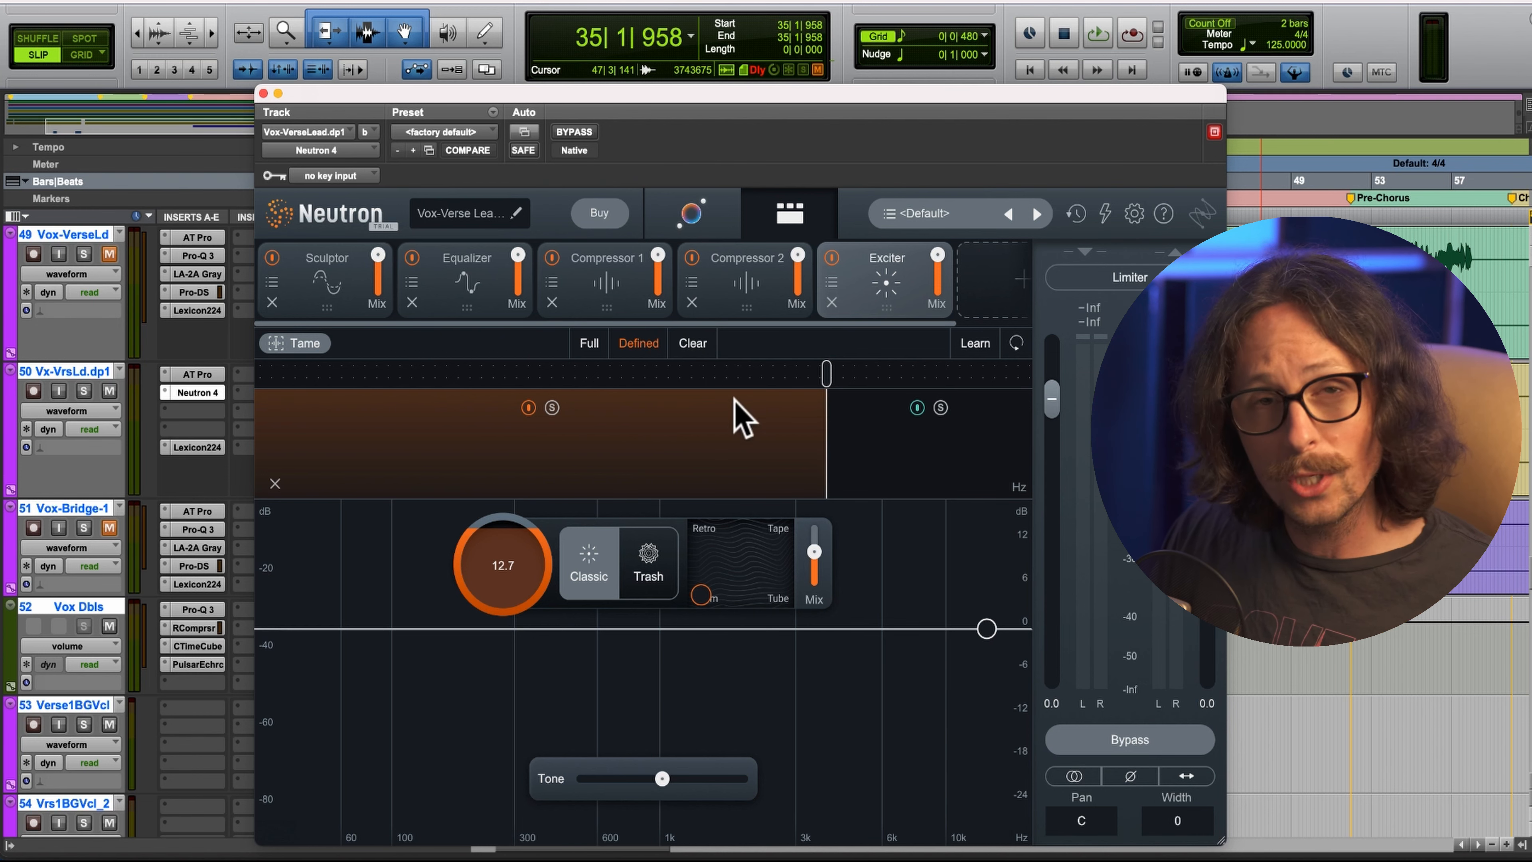
pyautogui.click(313, 285)
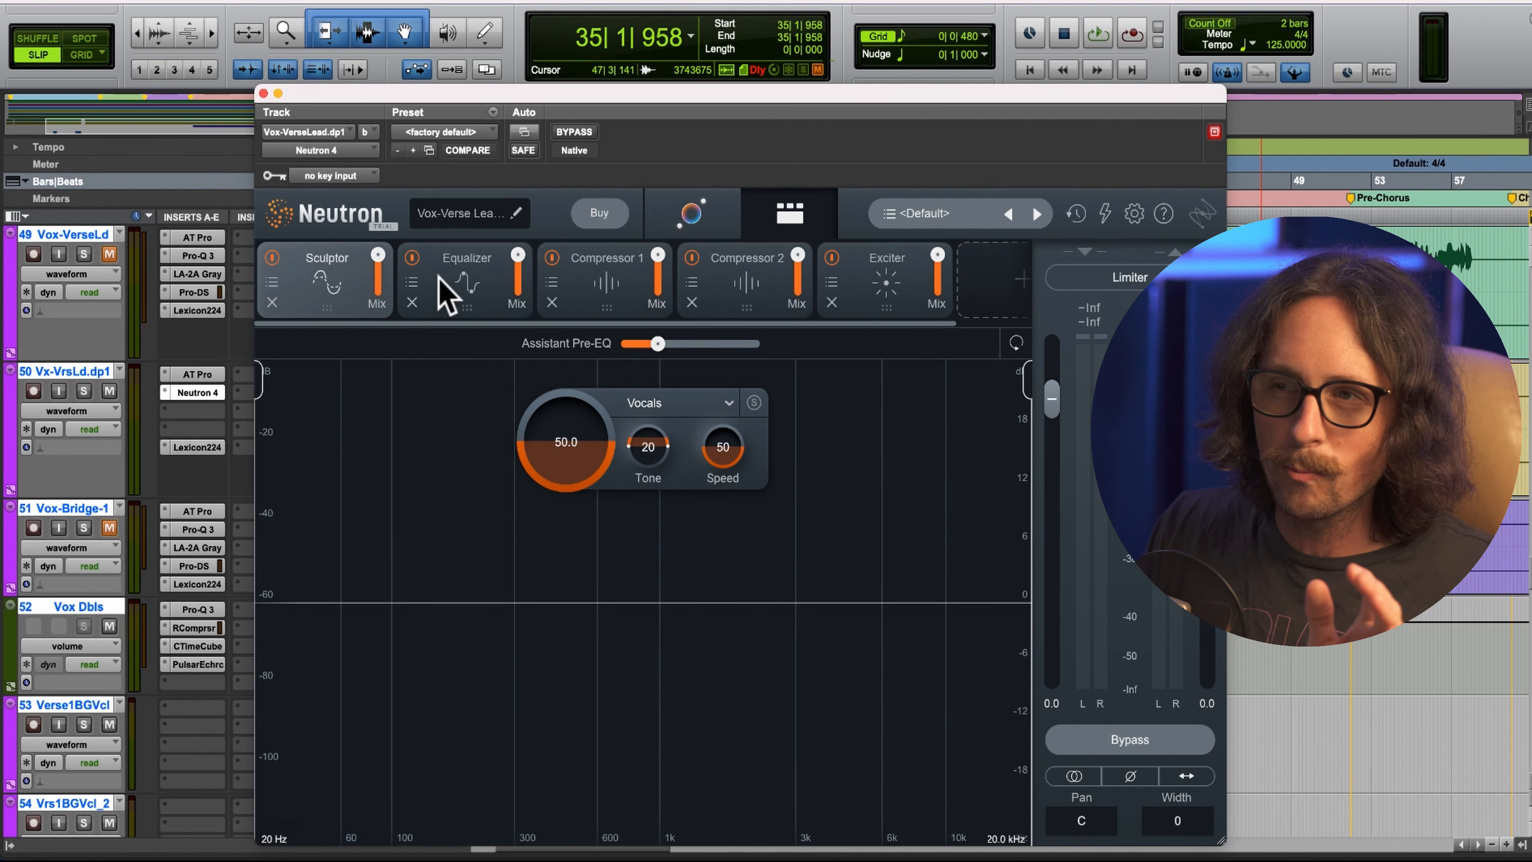
pyautogui.click(449, 302)
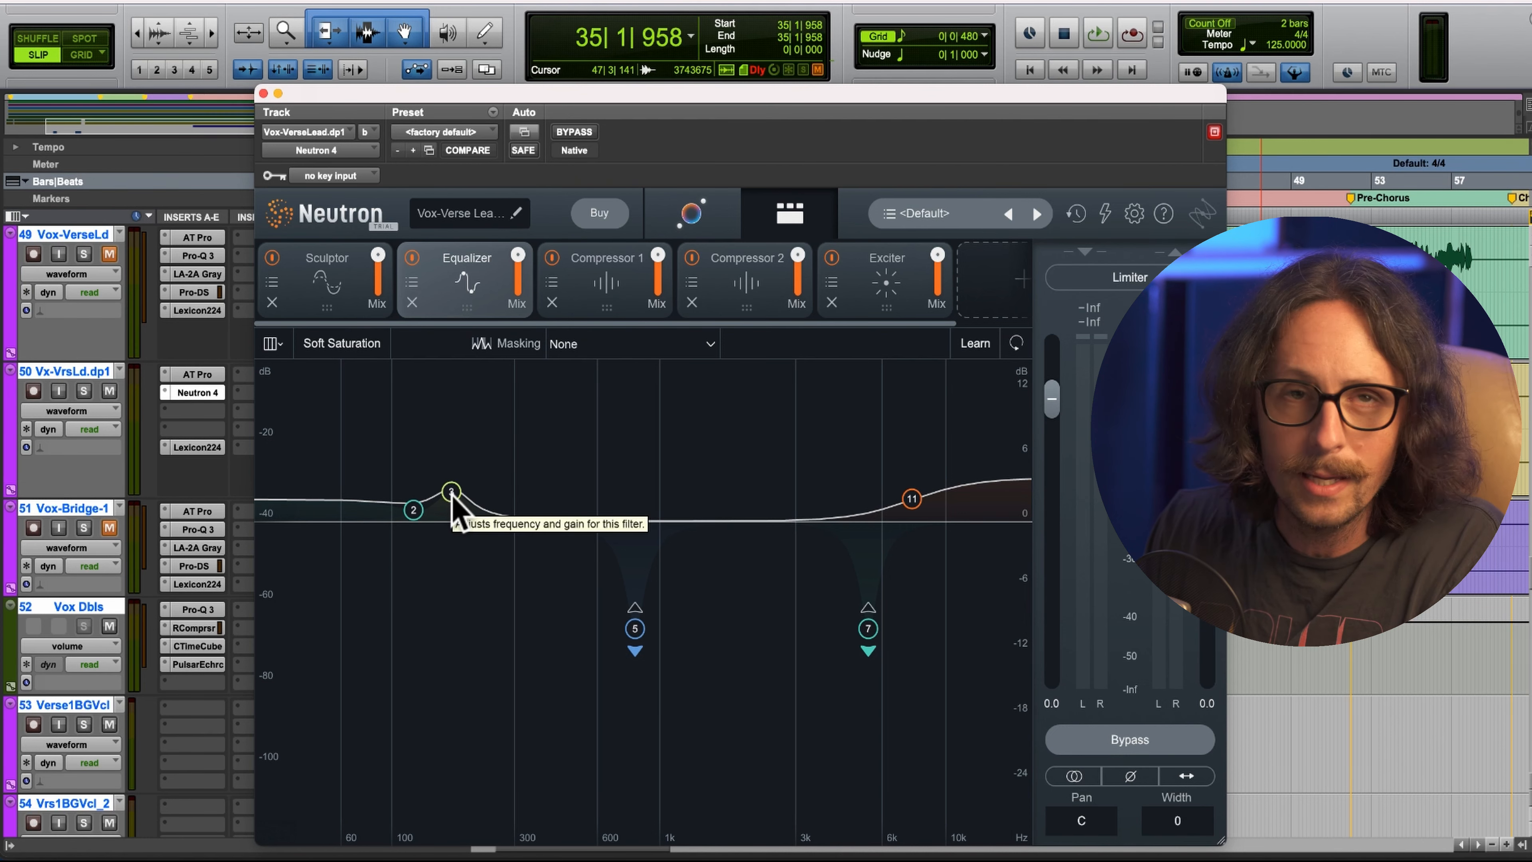
pyautogui.click(633, 629)
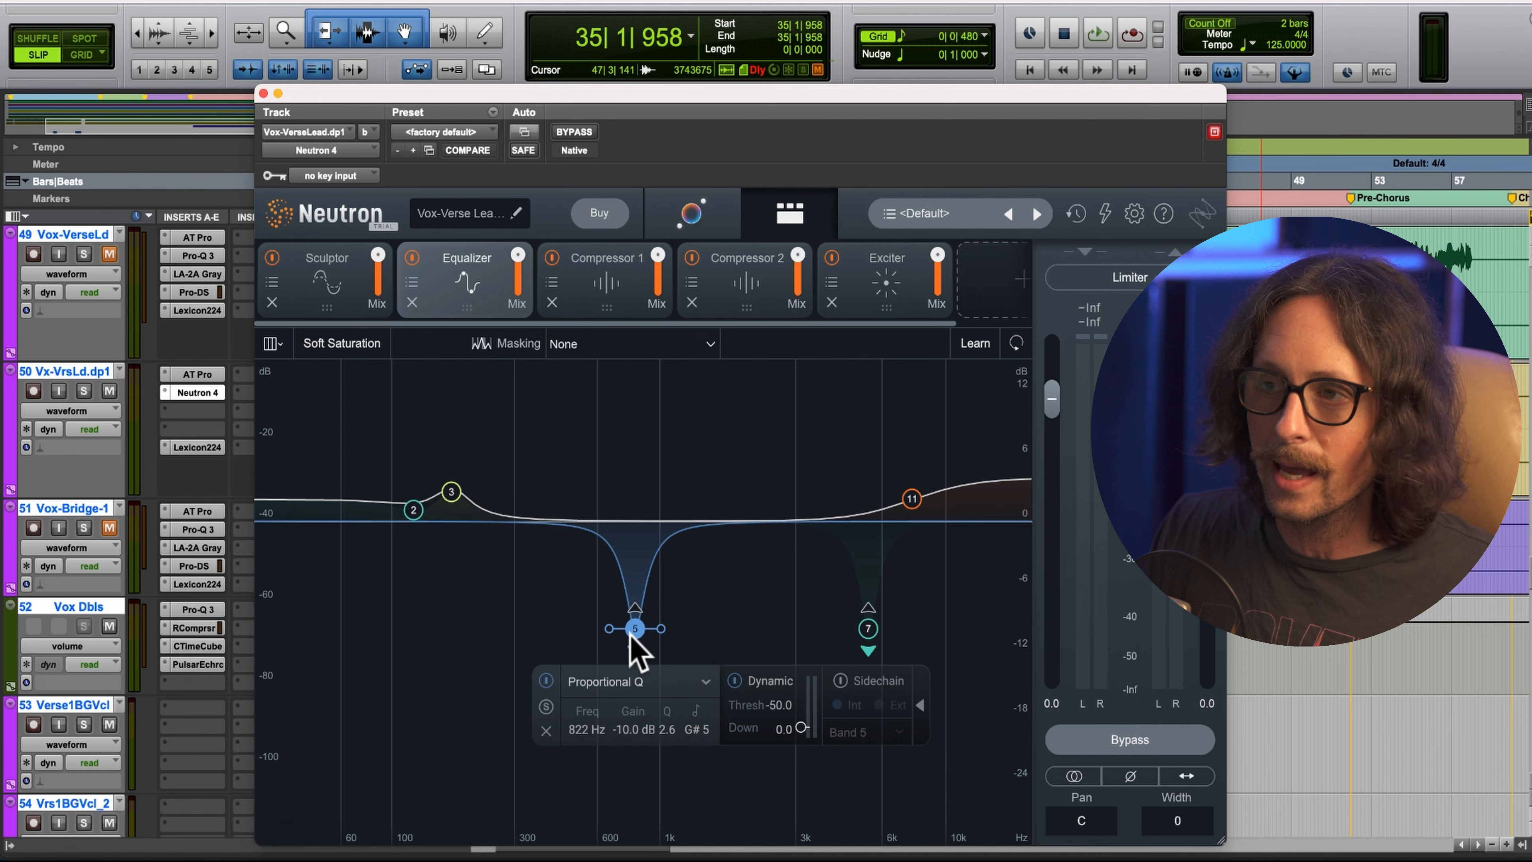
pyautogui.click(868, 631)
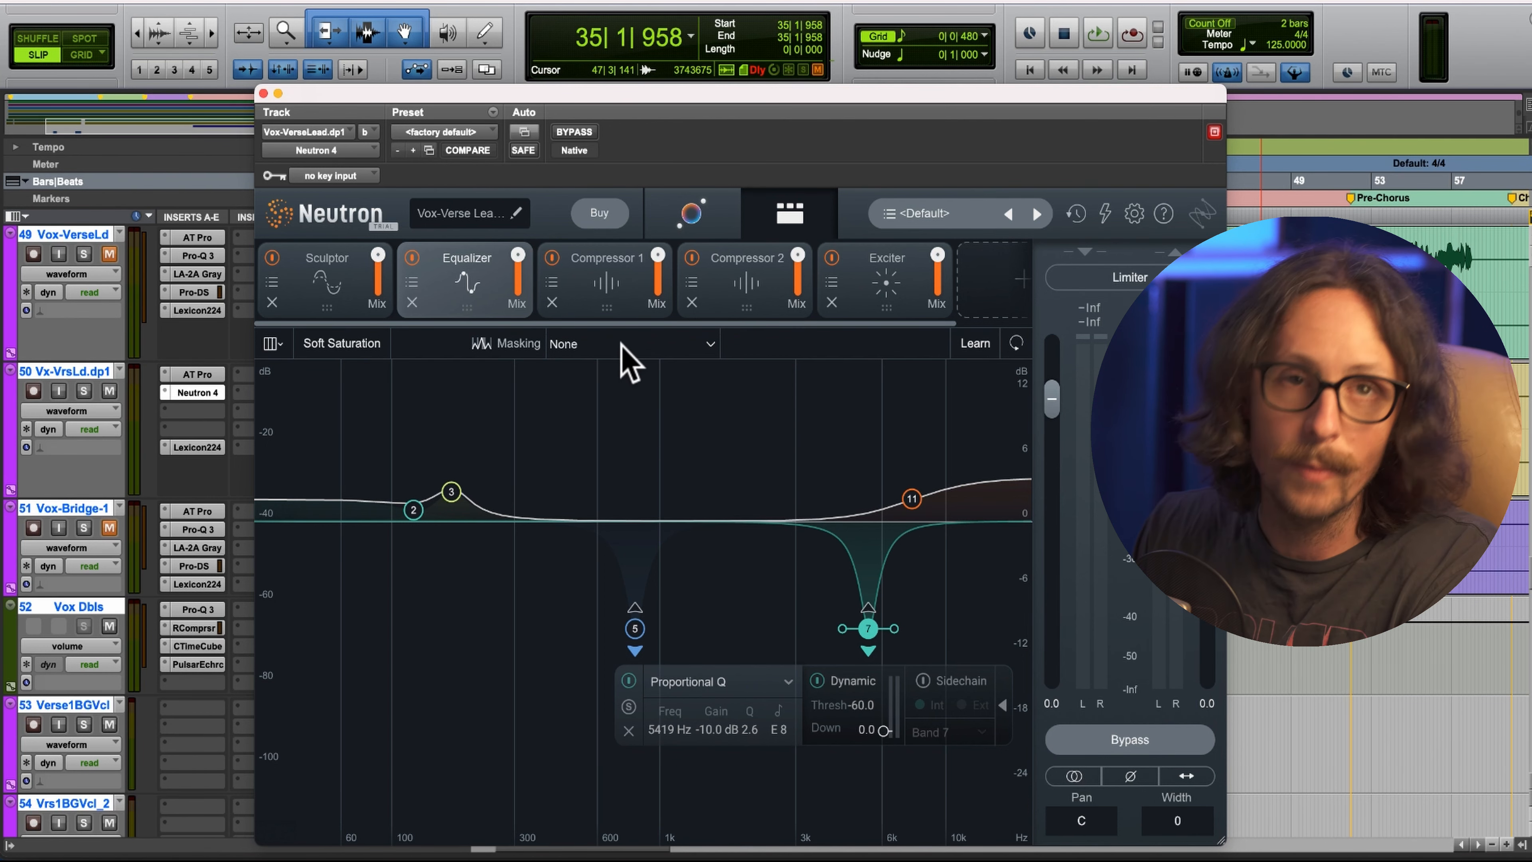
pyautogui.click(336, 279)
pyautogui.click(481, 276)
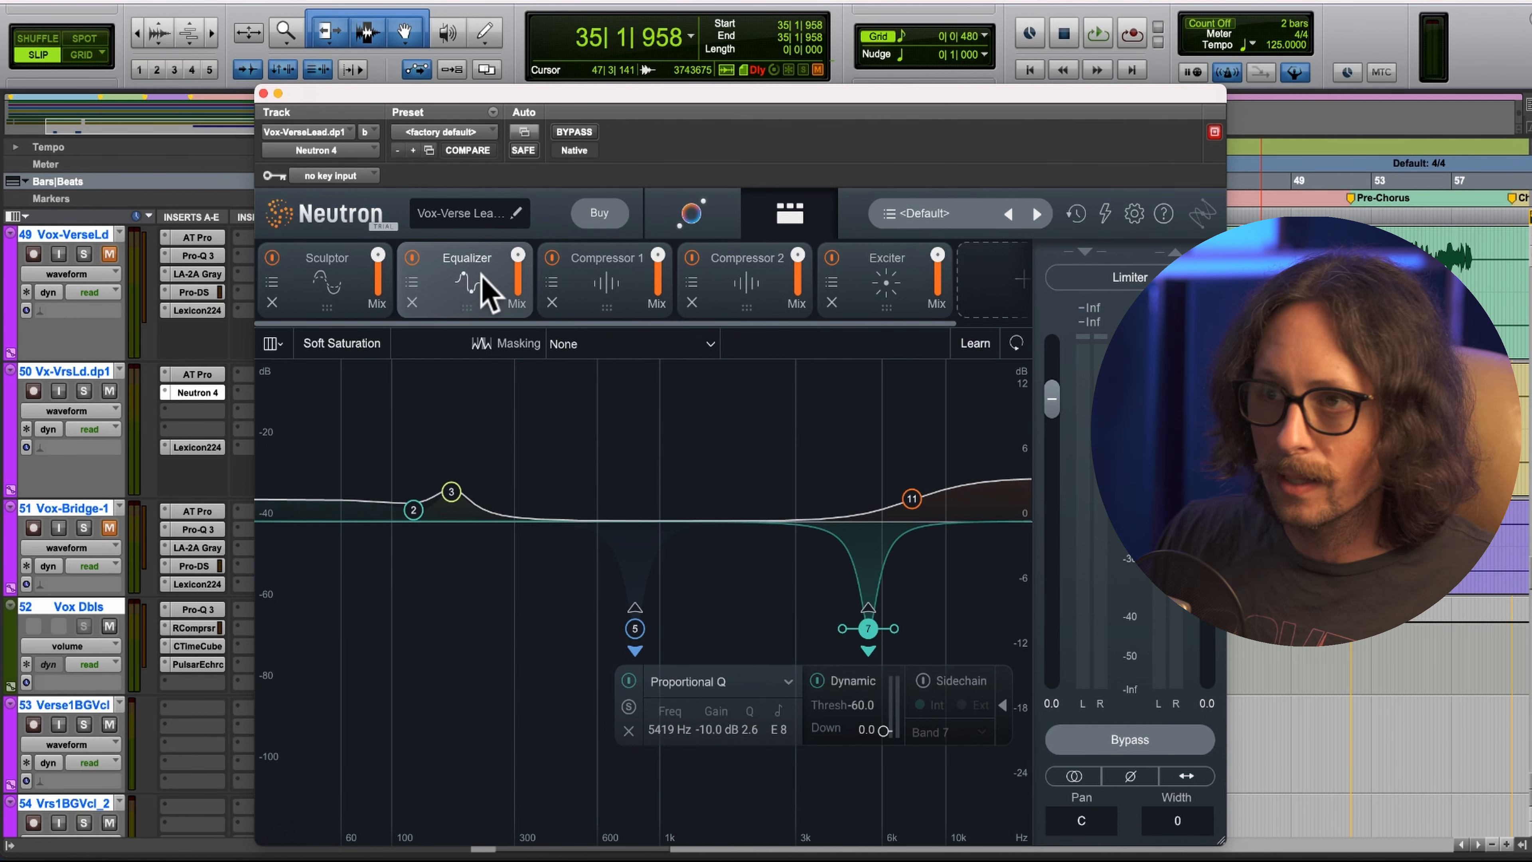
# Lower Equalizer nodes 2 and 3 and ease the dynamic cuts at nodes 5 and 7, setting node 7 to -6.2 dB.
pyautogui.moveTo(413, 509); pyautogui.dragTo(449, 510)
pyautogui.moveTo(634, 629); pyautogui.dragTo(633, 587)
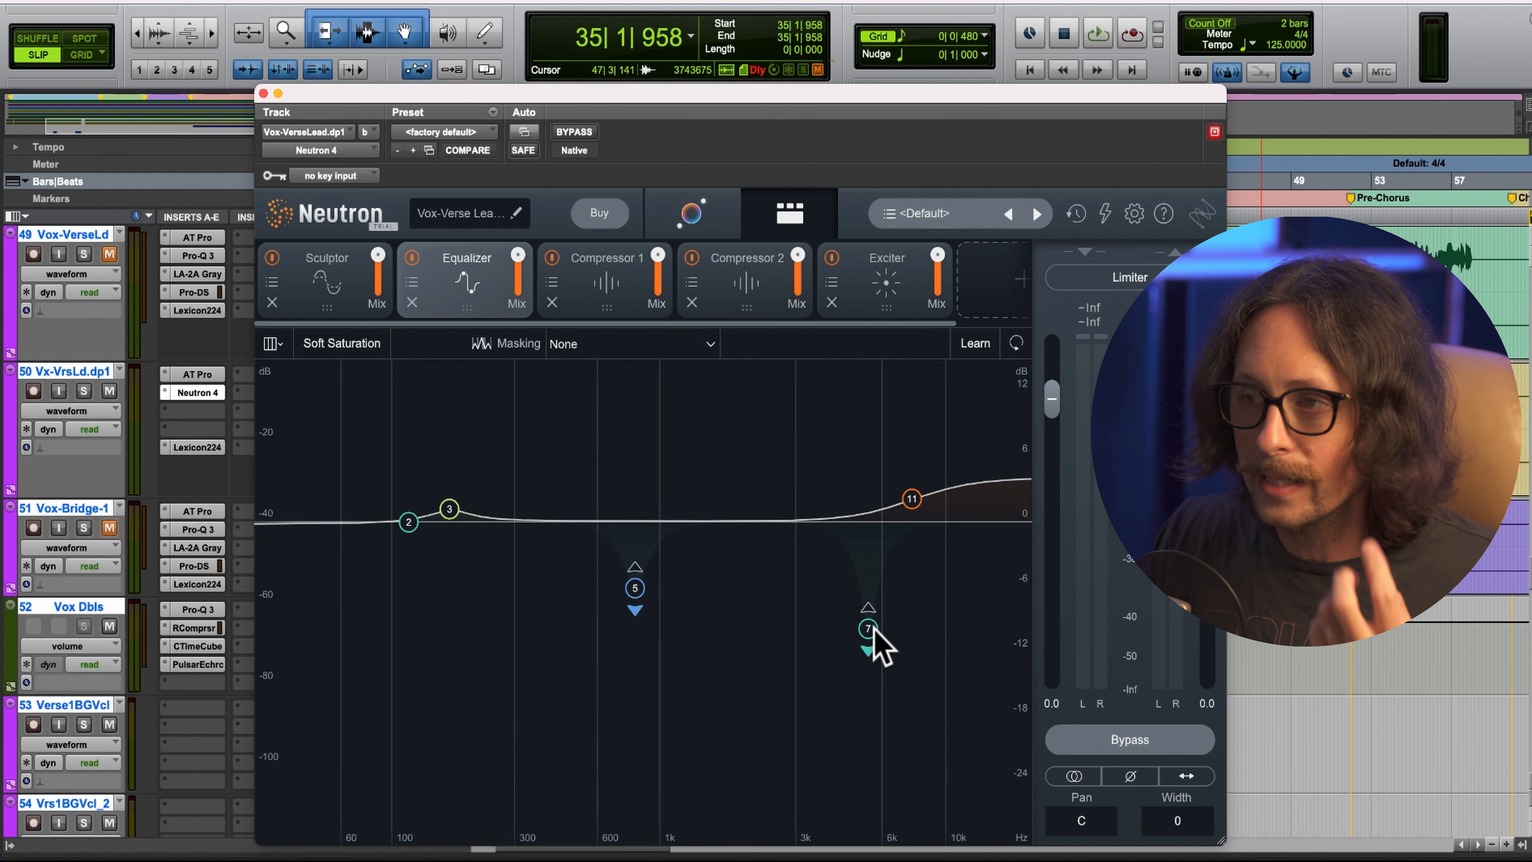
pyautogui.click(869, 629)
pyautogui.moveTo(872, 633); pyautogui.dragTo(875, 592)
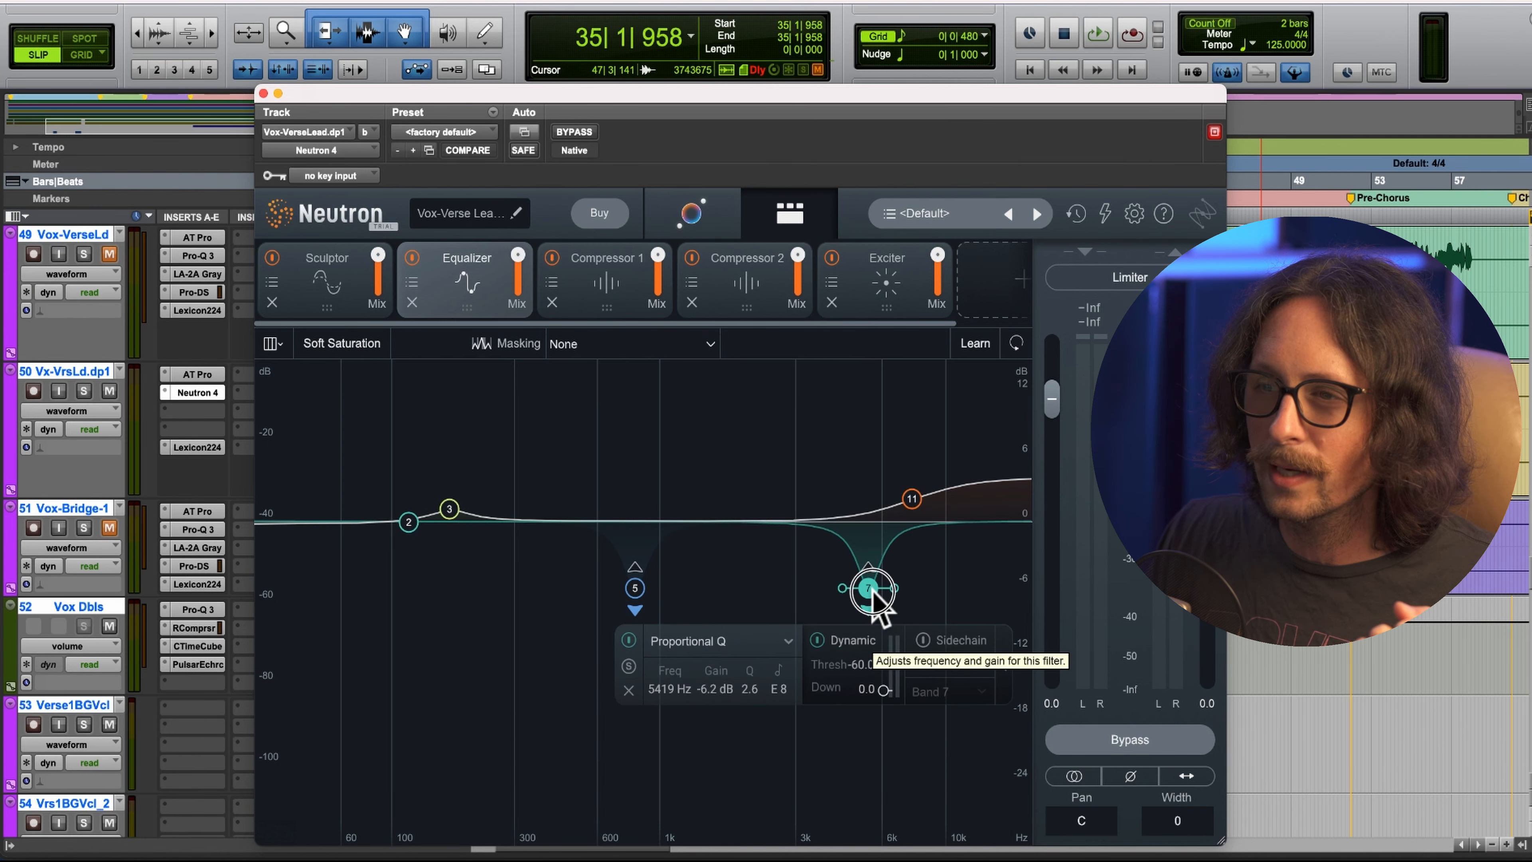
# Change Equalizer node 11 to a Baxandall High Shelf at 20000 Hz with 2.9 dB of gain.
pyautogui.click(912, 497)
pyautogui.moveTo(959, 494); pyautogui.dragTo(1009, 506)
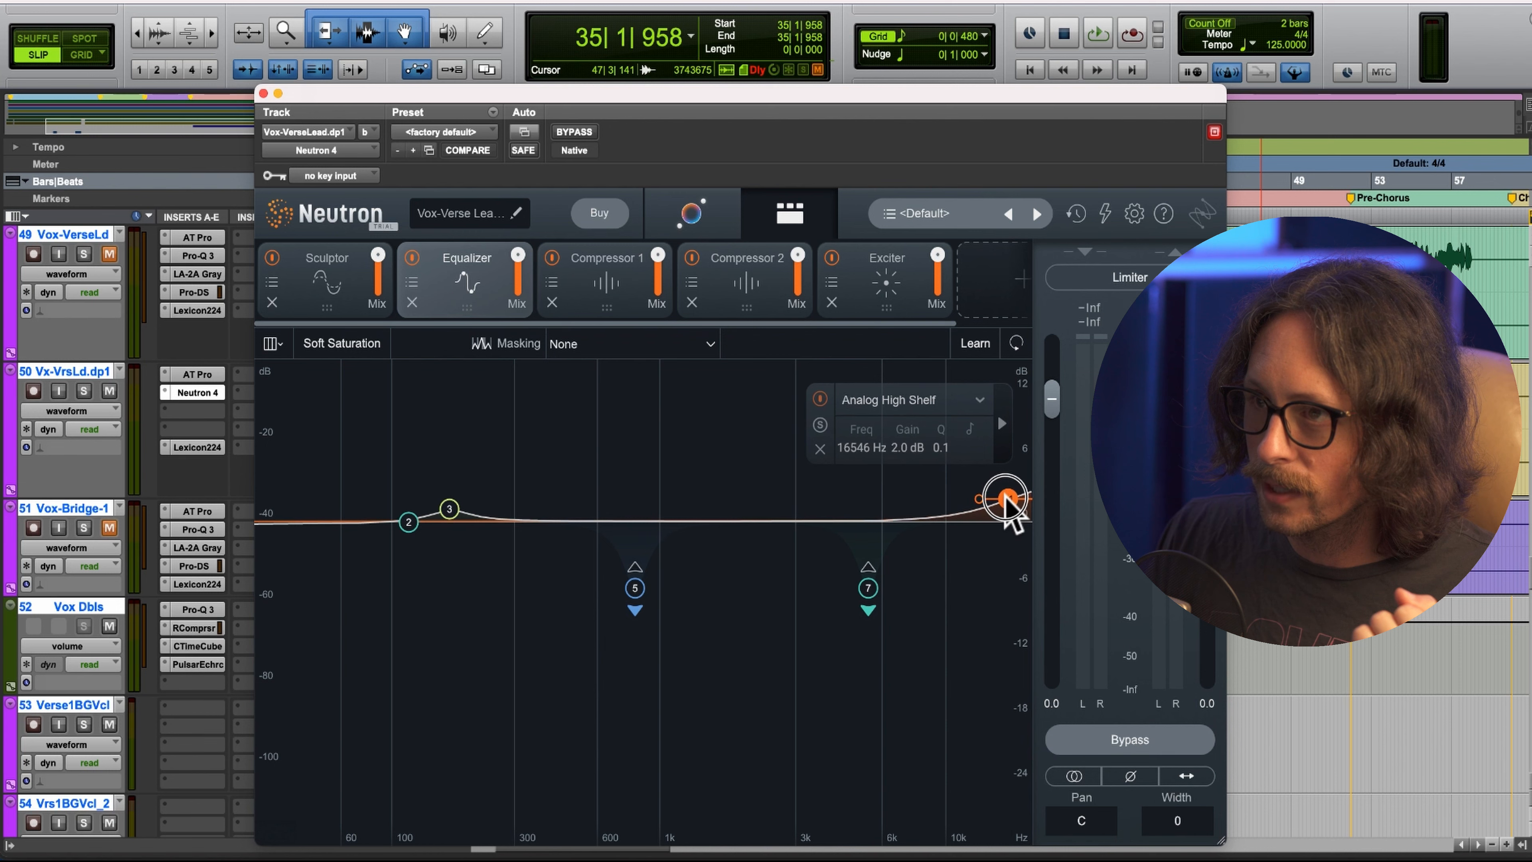
pyautogui.click(978, 403)
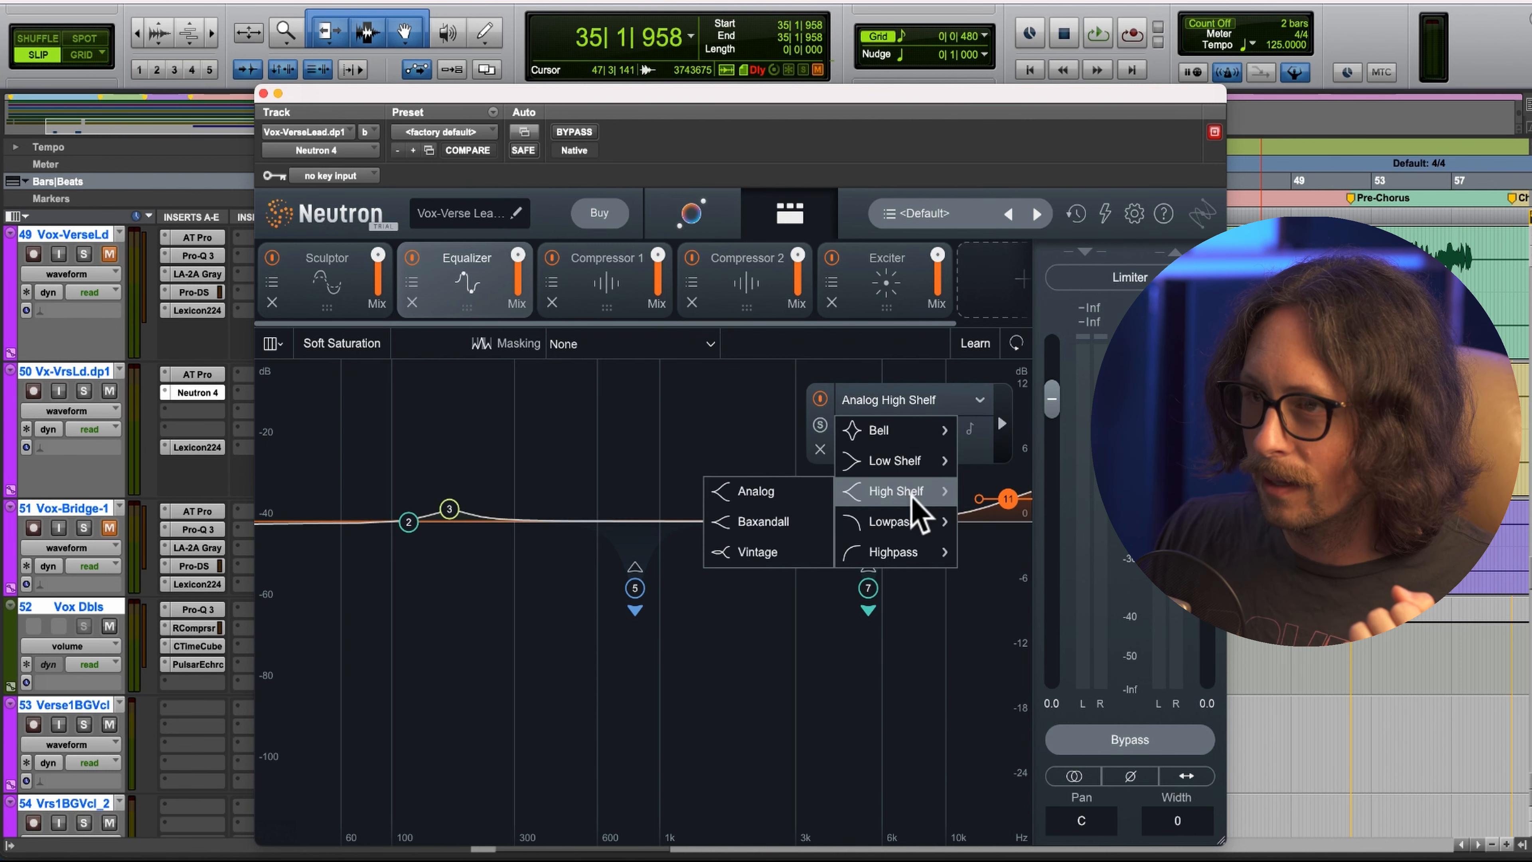
pyautogui.moveTo(896, 490)
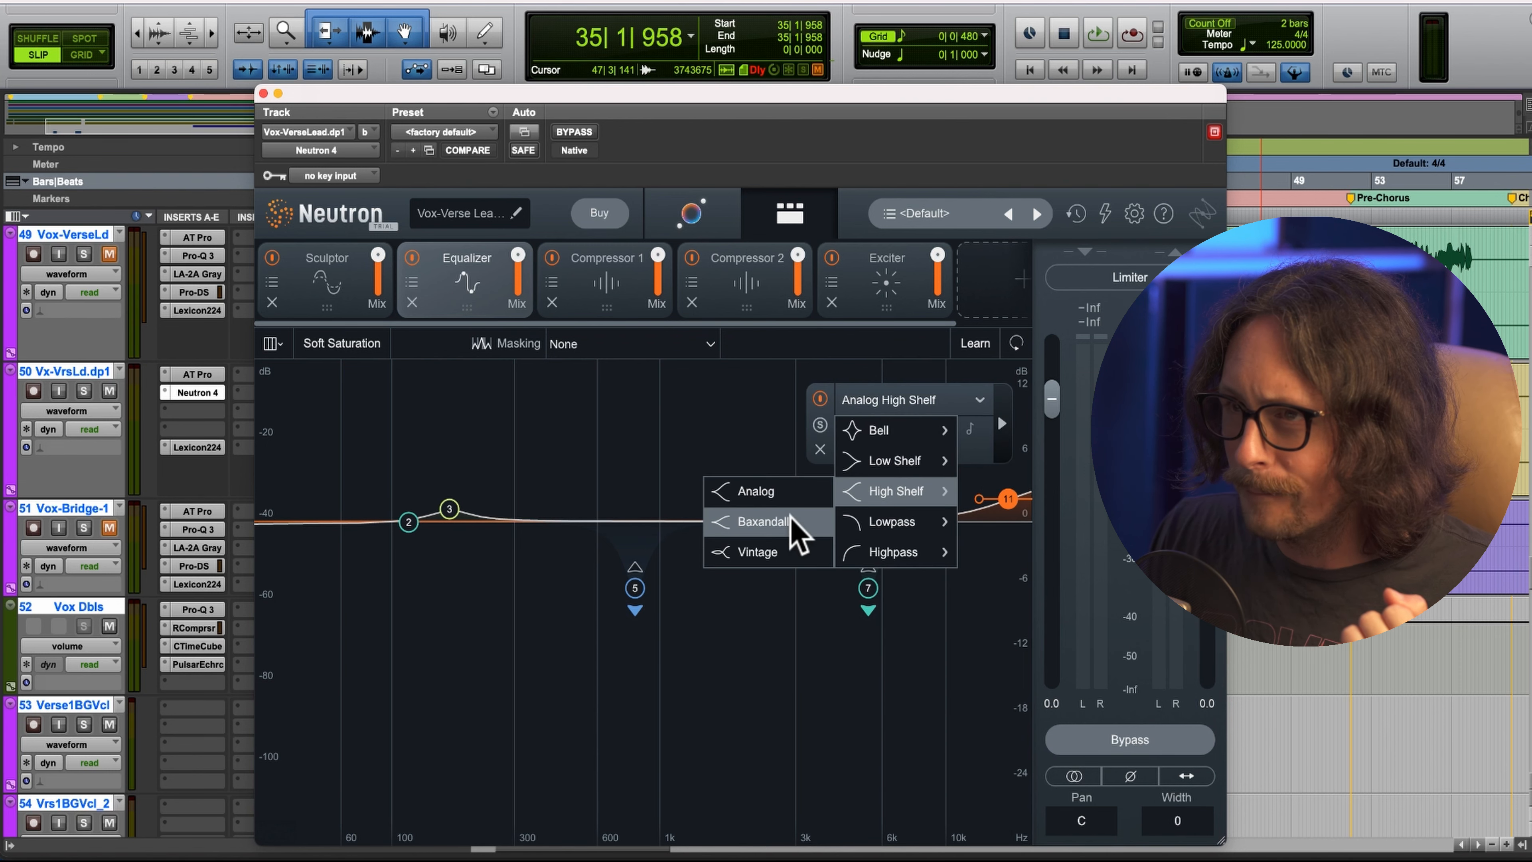
pyautogui.click(796, 530)
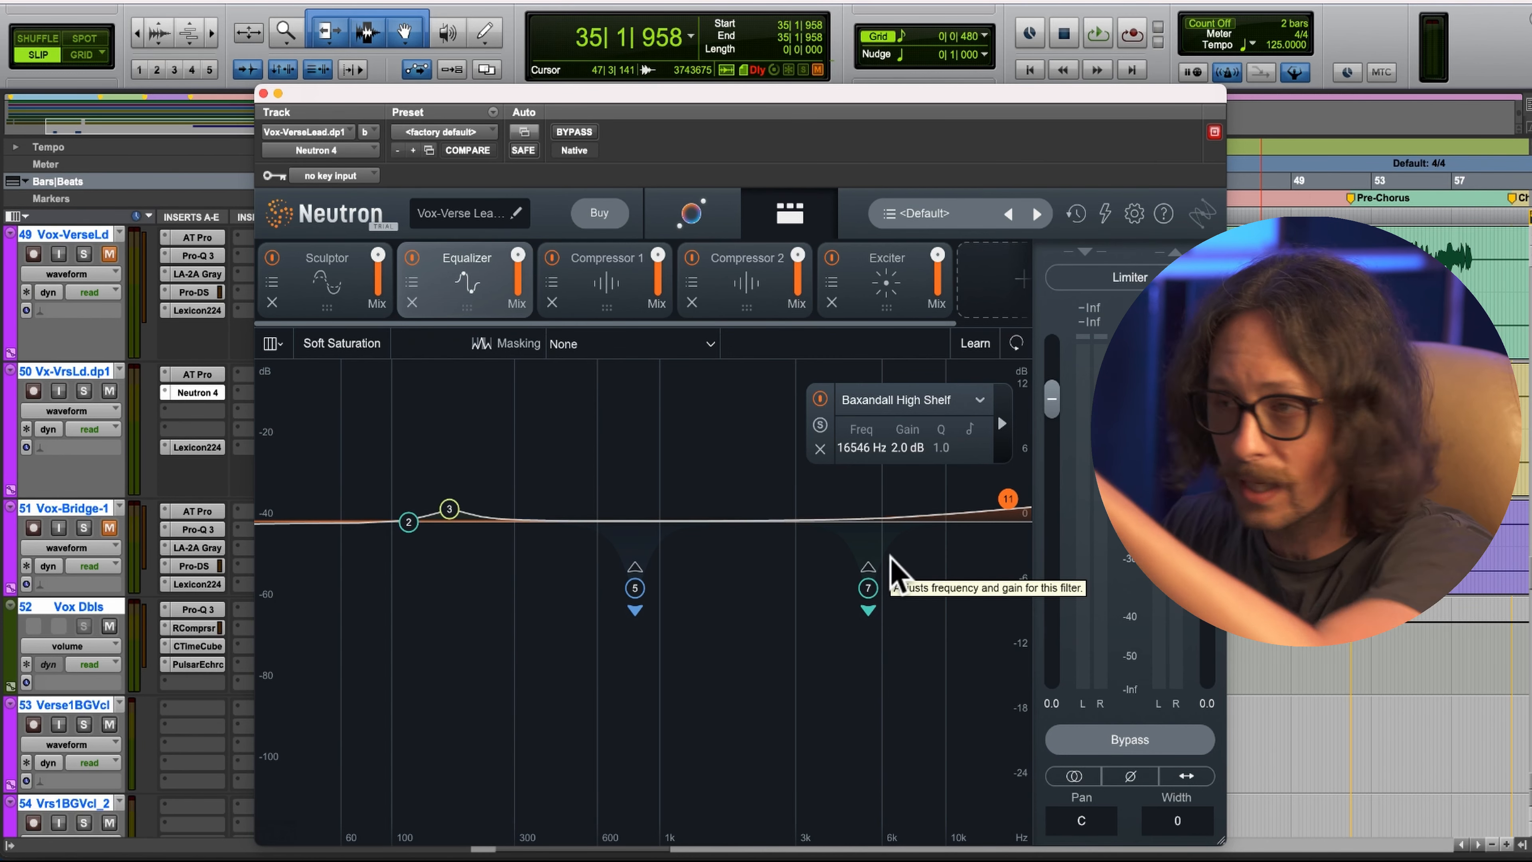
pyautogui.moveTo(1009, 499); pyautogui.dragTo(1041, 477)
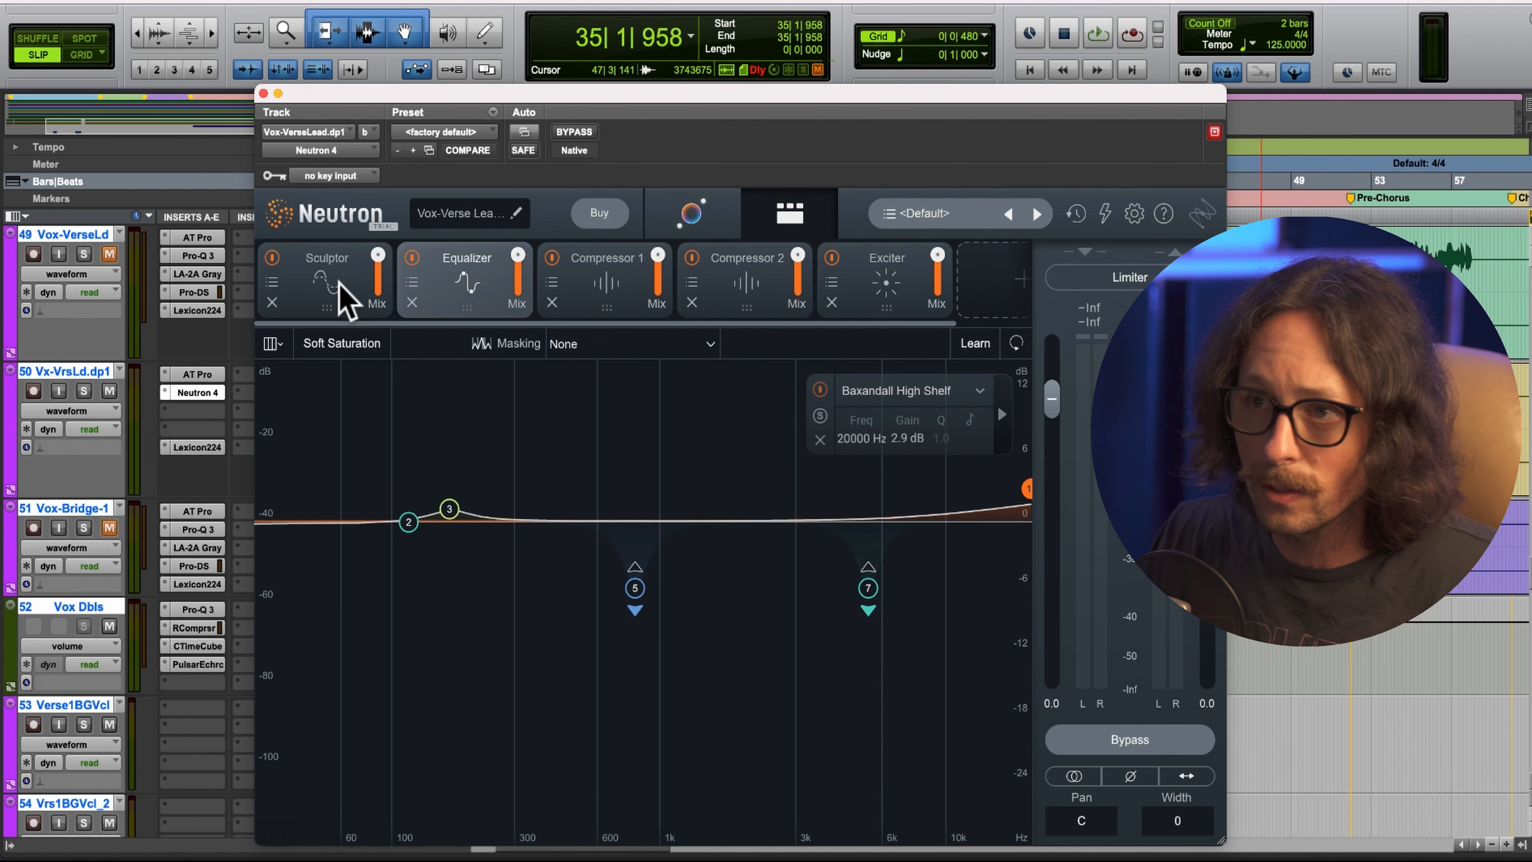
# Set the Sculptor's Vocals tone to 9 and check the Equalizer and Compressor 1 modules.
pyautogui.click(356, 280)
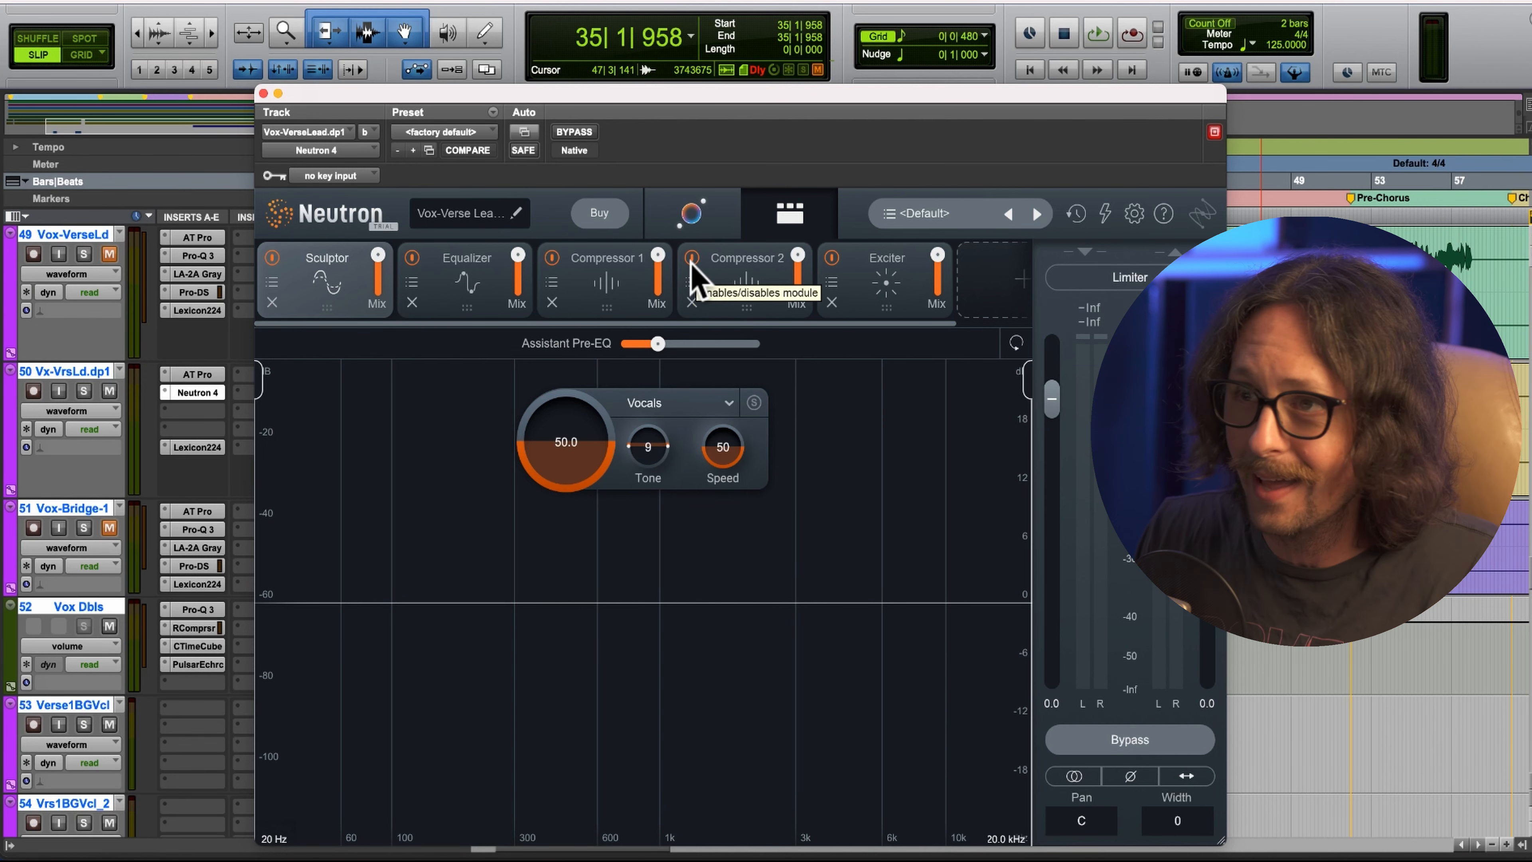
pyautogui.click(449, 282)
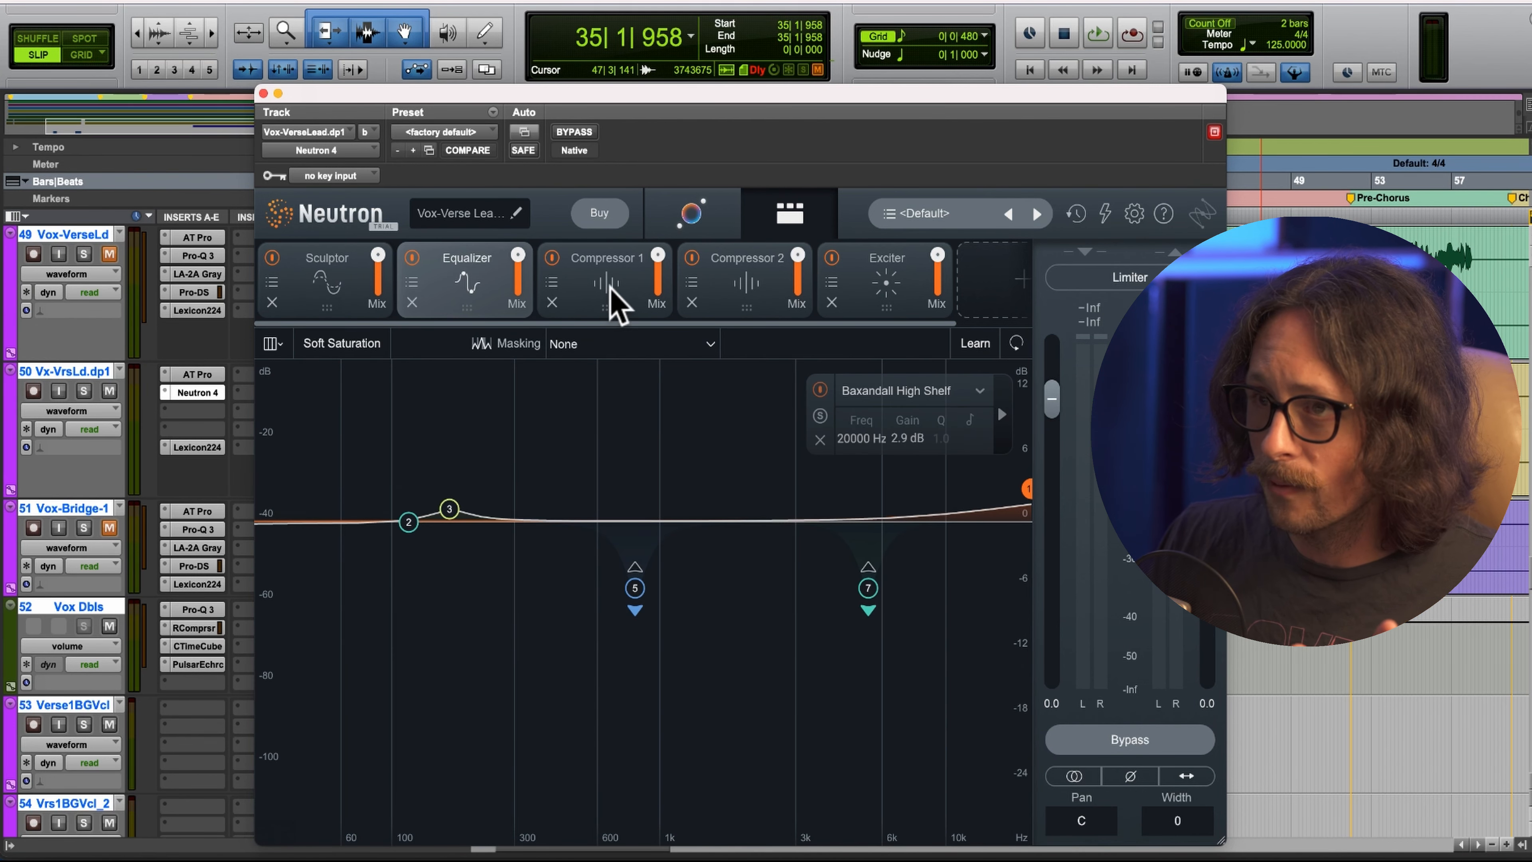
pyautogui.click(614, 300)
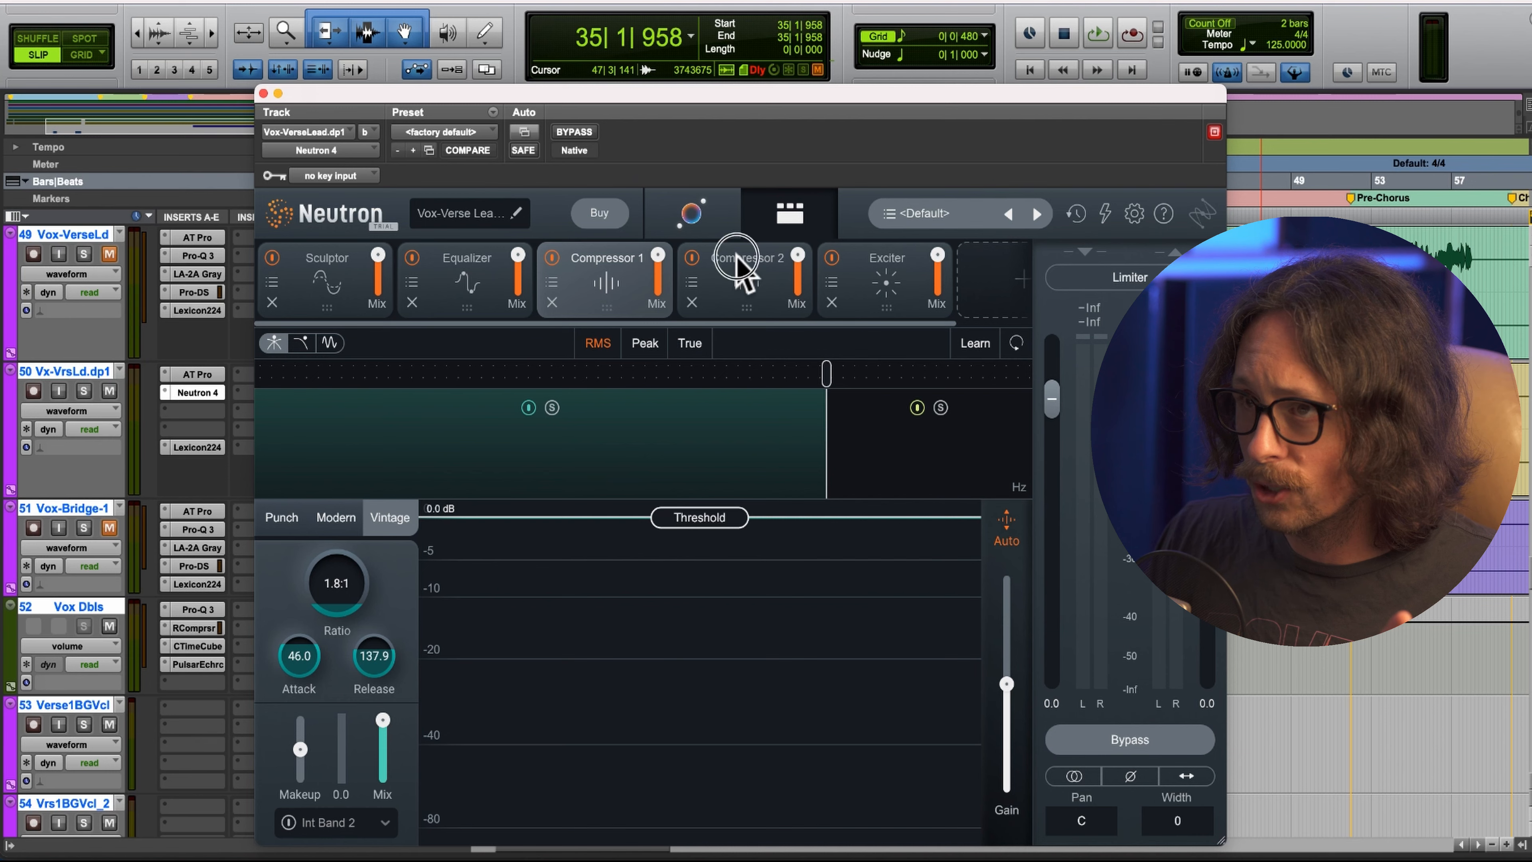
# Check all three bands of Compressor 2 and set the Exciter's low-band amount to 9.2.
pyautogui.click(746, 275)
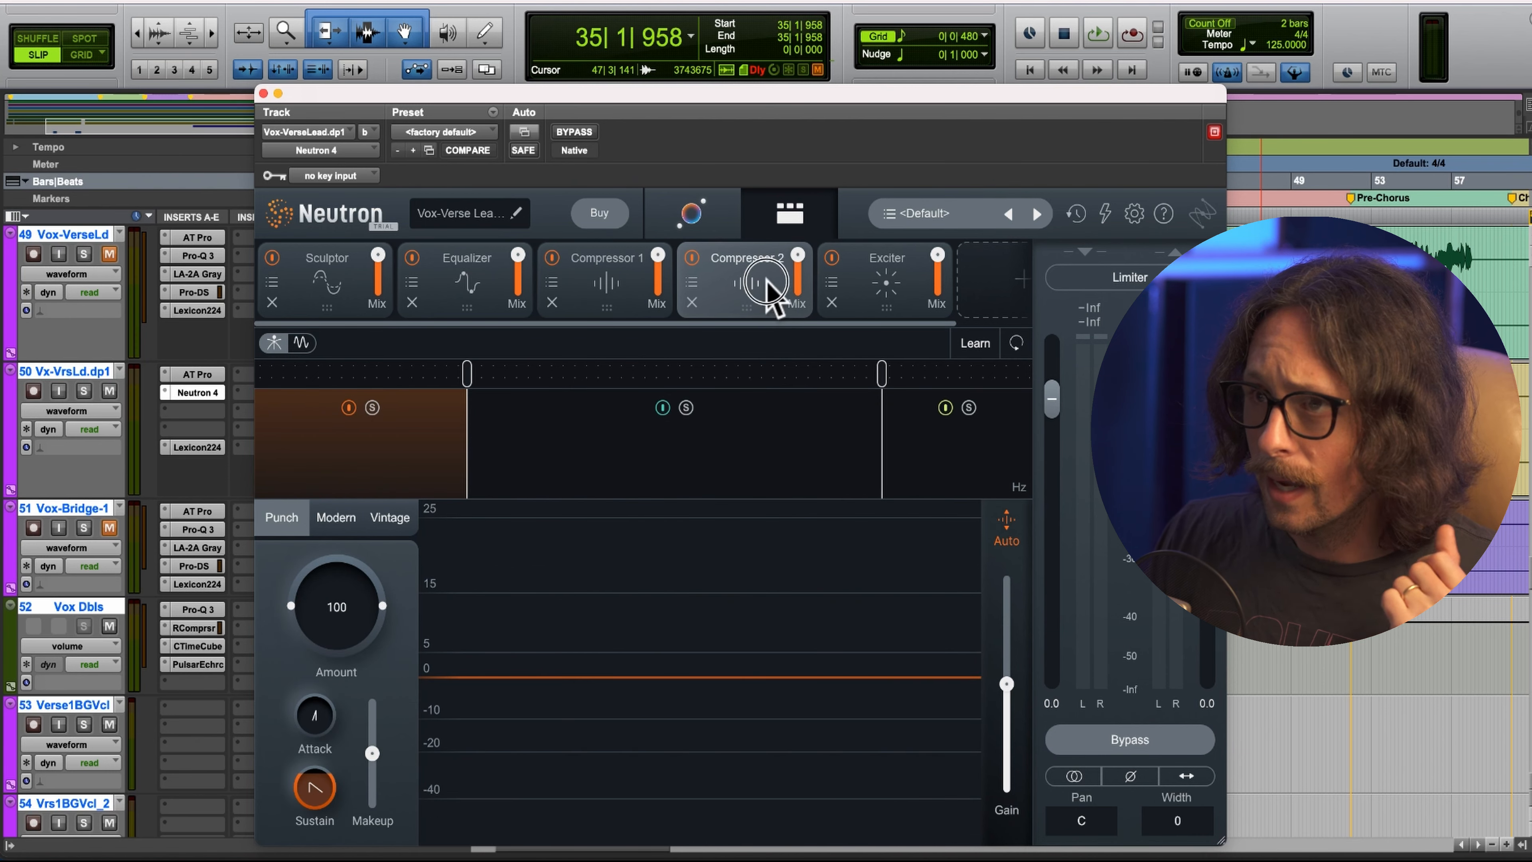
pyautogui.click(605, 468)
pyautogui.click(391, 442)
pyautogui.click(865, 449)
pyautogui.click(866, 274)
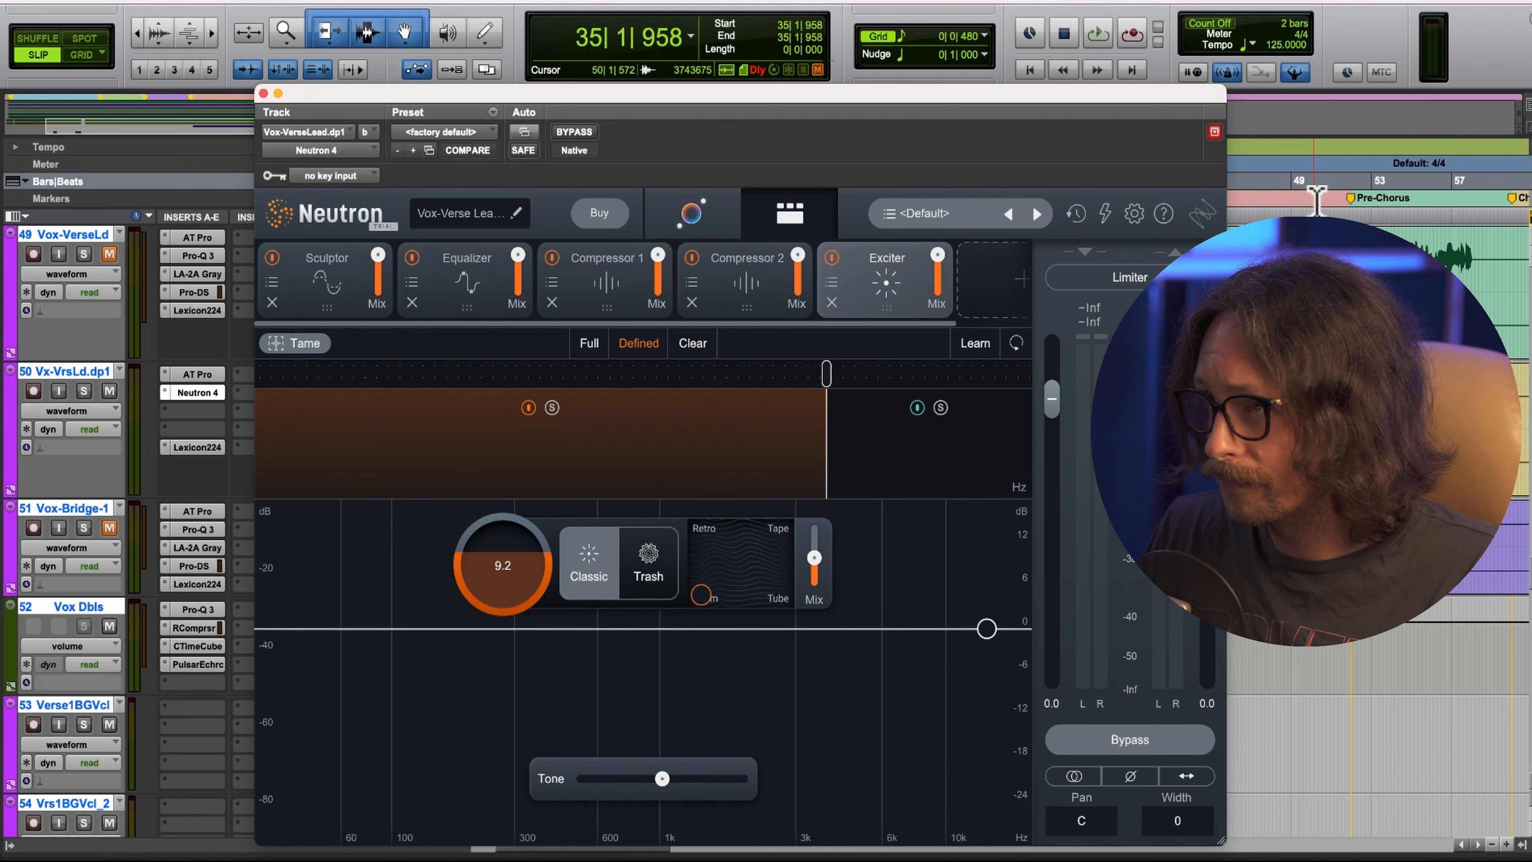
# Play verse 2 through the adjusted Neutron chain and audition the Equalizer's Baxandall high shelf.
pyautogui.press('space')
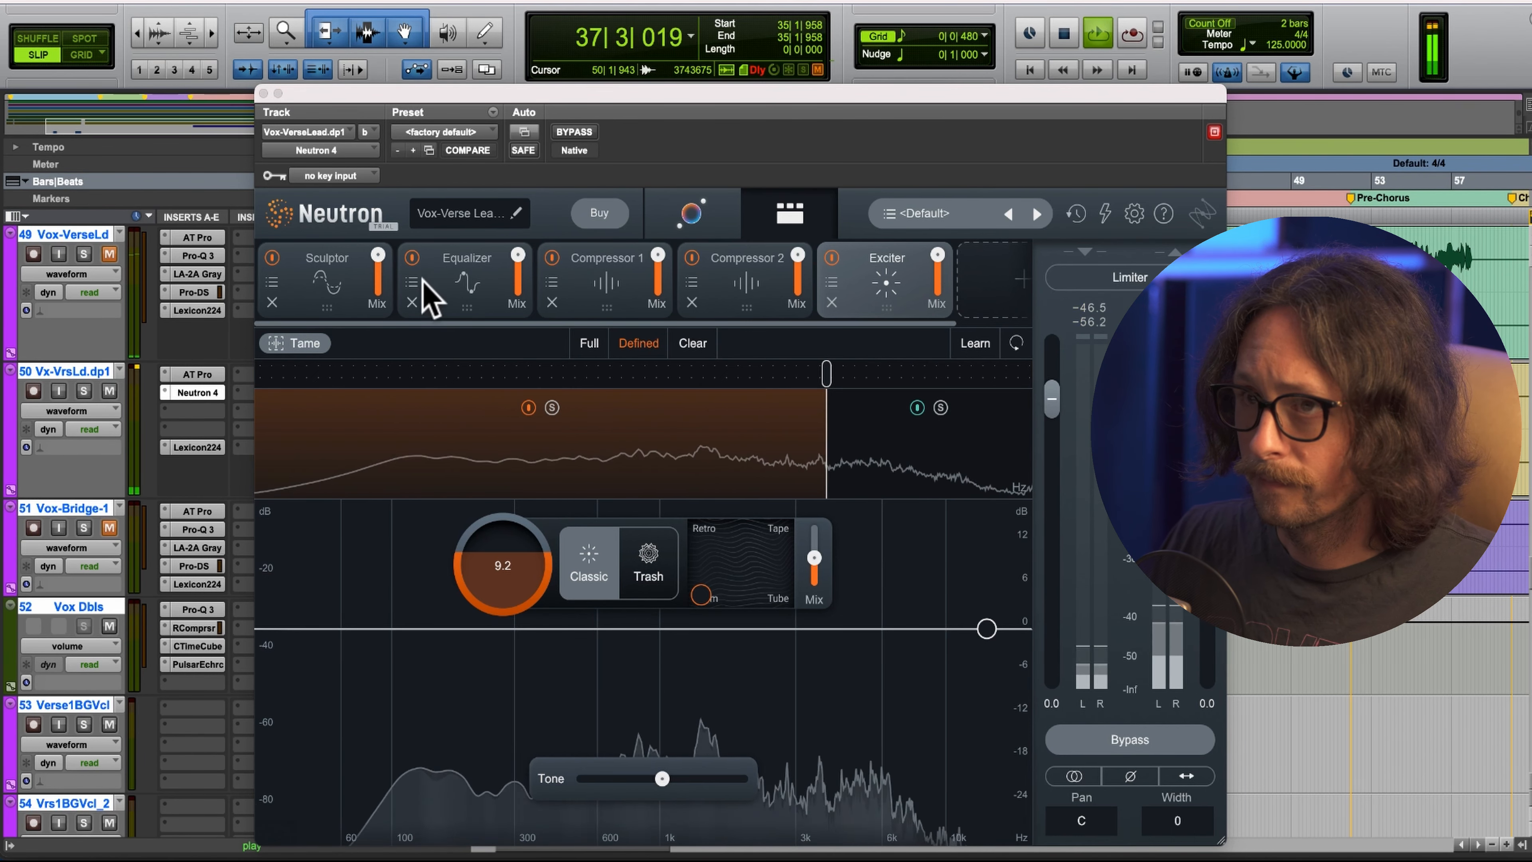
pyautogui.click(437, 293)
pyautogui.moveTo(1026, 510); pyautogui.dragTo(1025, 487)
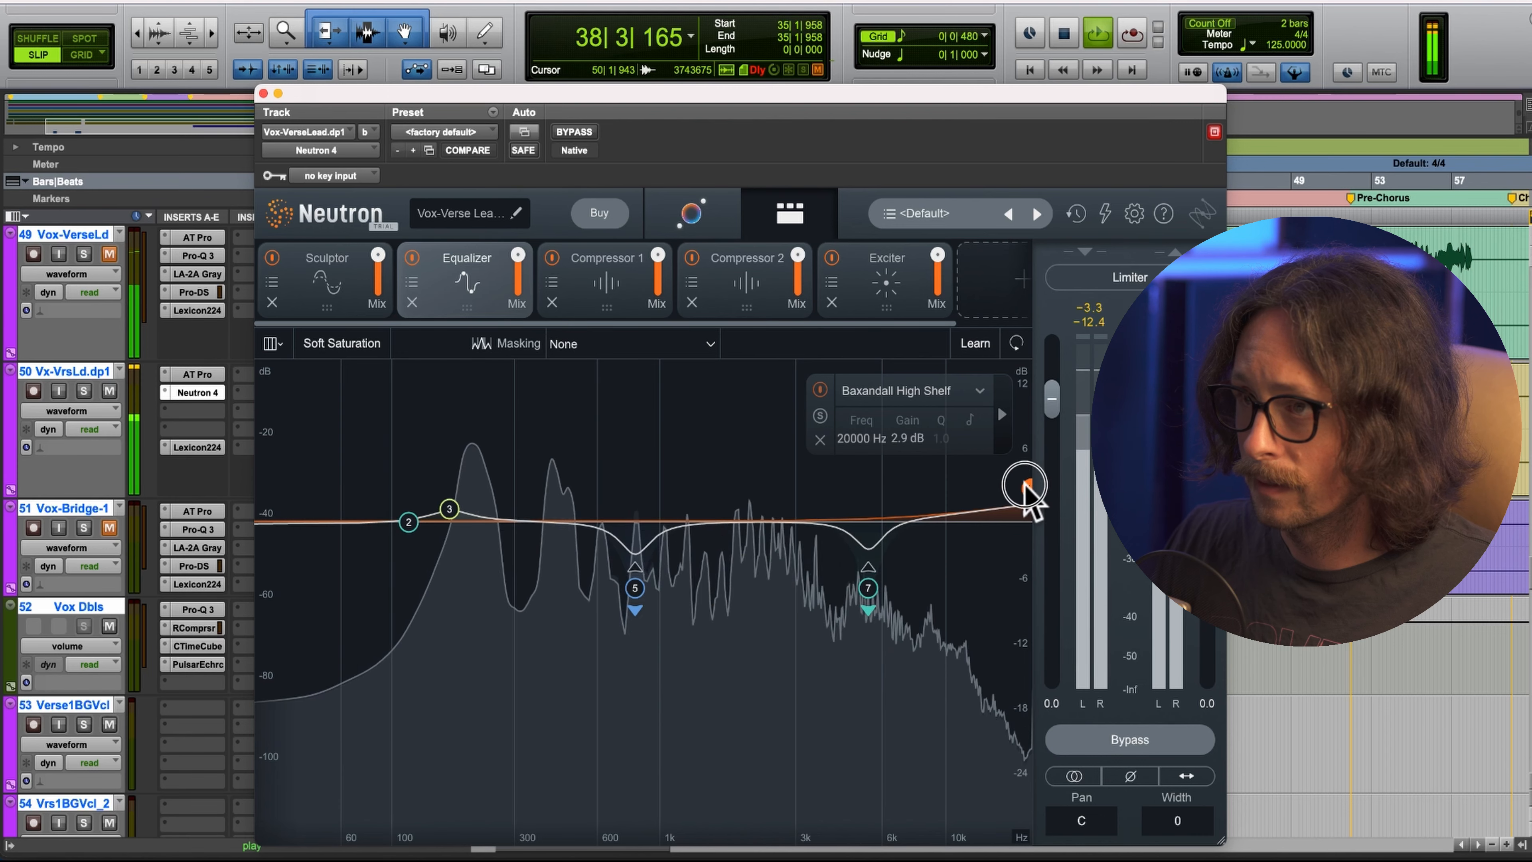
pyautogui.click(583, 293)
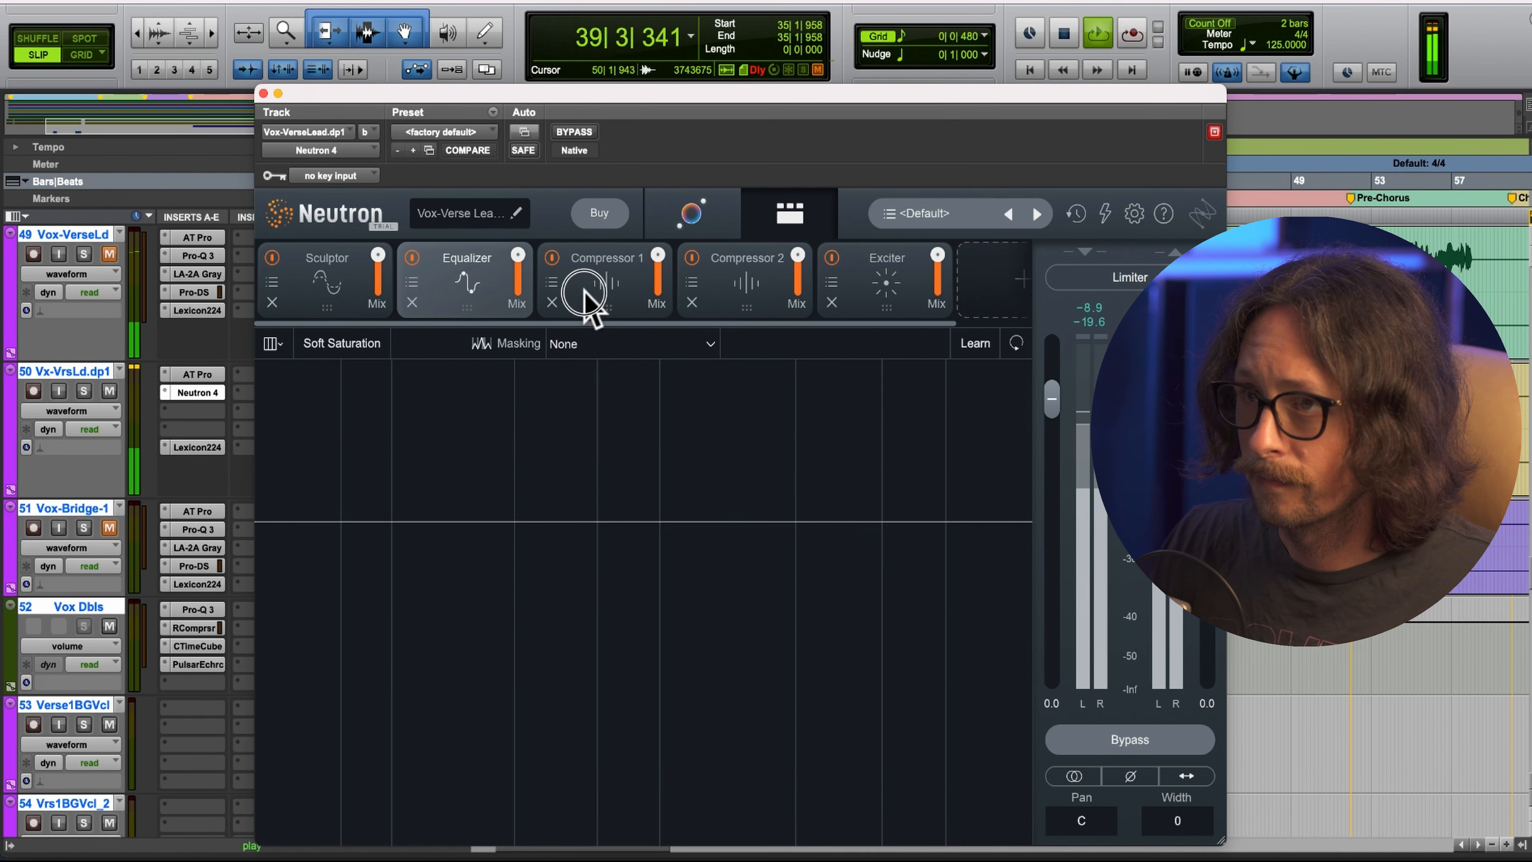
# Lower the Exciter module's overall mix to 61 during playback.
pyautogui.click(868, 299)
pyautogui.click(935, 296)
pyautogui.moveTo(934, 296)
pyautogui.mouseDown()
pyautogui.moveTo(917, 370)
pyautogui.moveTo(929, 283)
pyautogui.mouseUp()
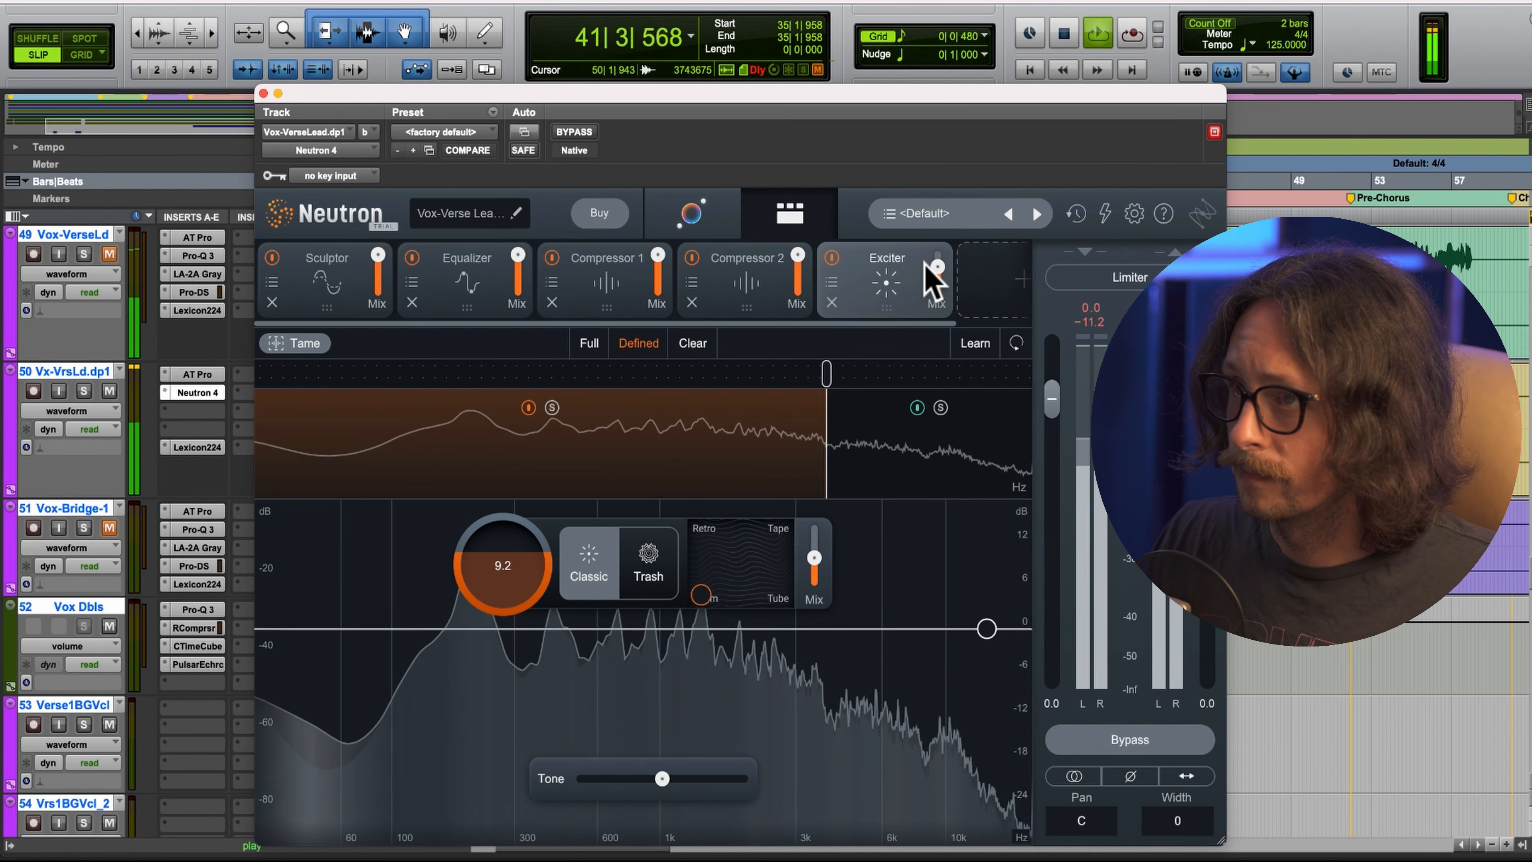
pyautogui.click(936, 273)
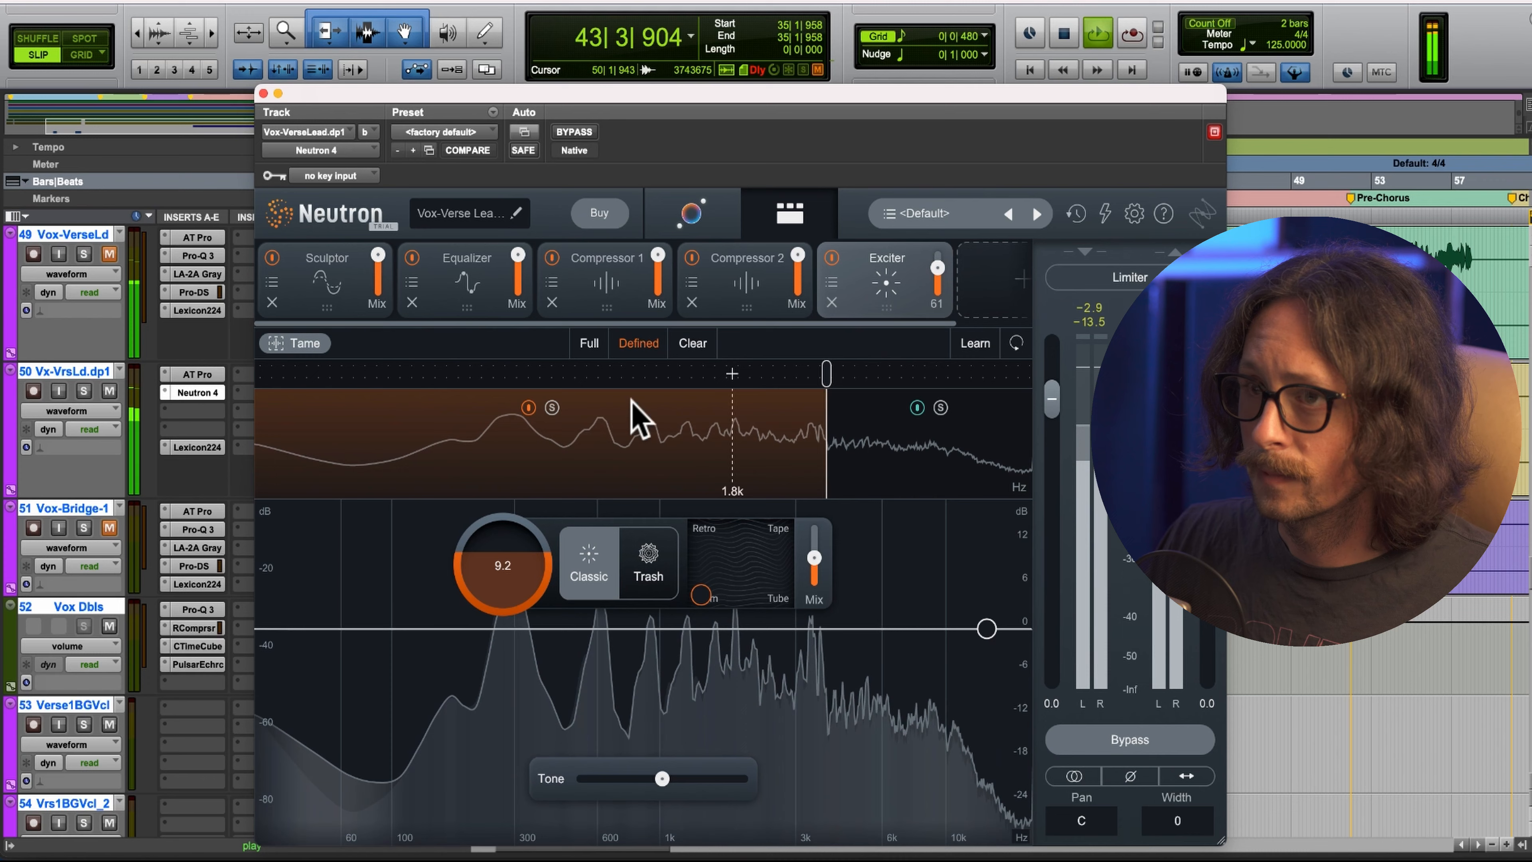
# Check Compressor 1 and the low, mid and high bands of Compressor 2 during playback.
pyautogui.click(615, 296)
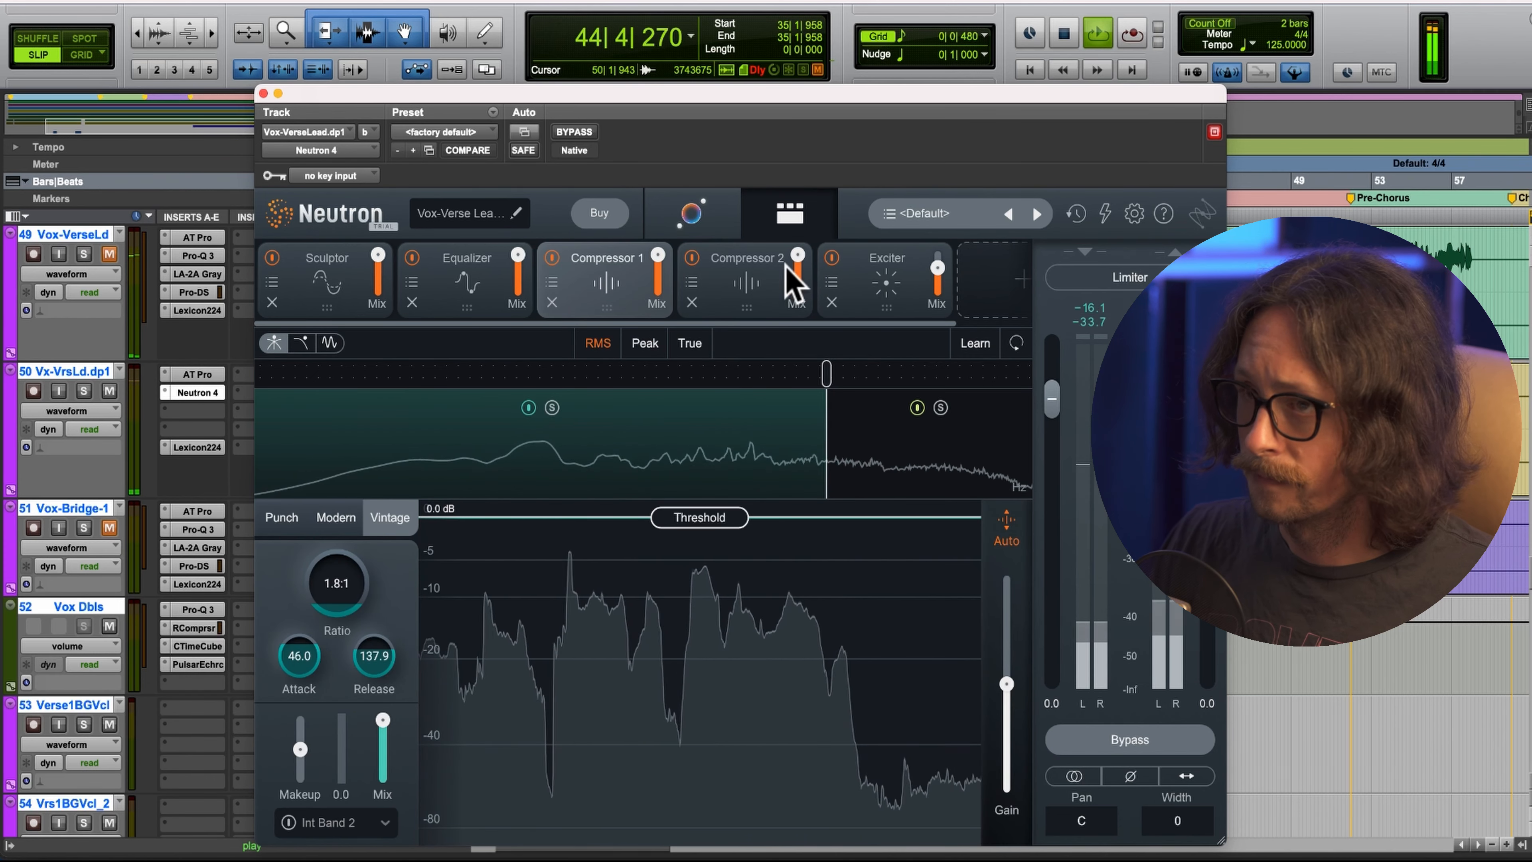
pyautogui.click(754, 296)
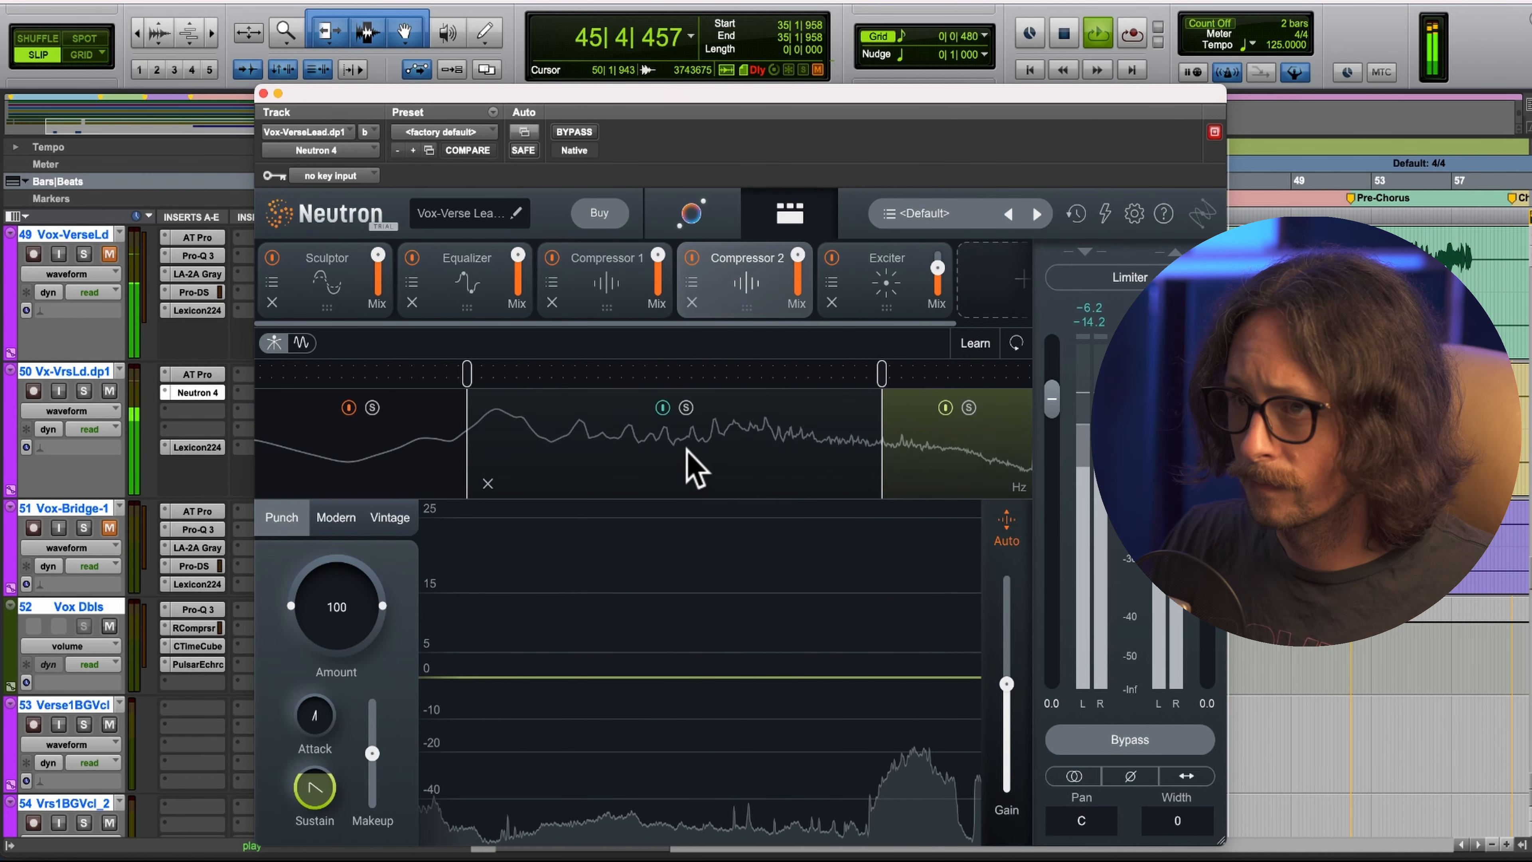
pyautogui.click(711, 457)
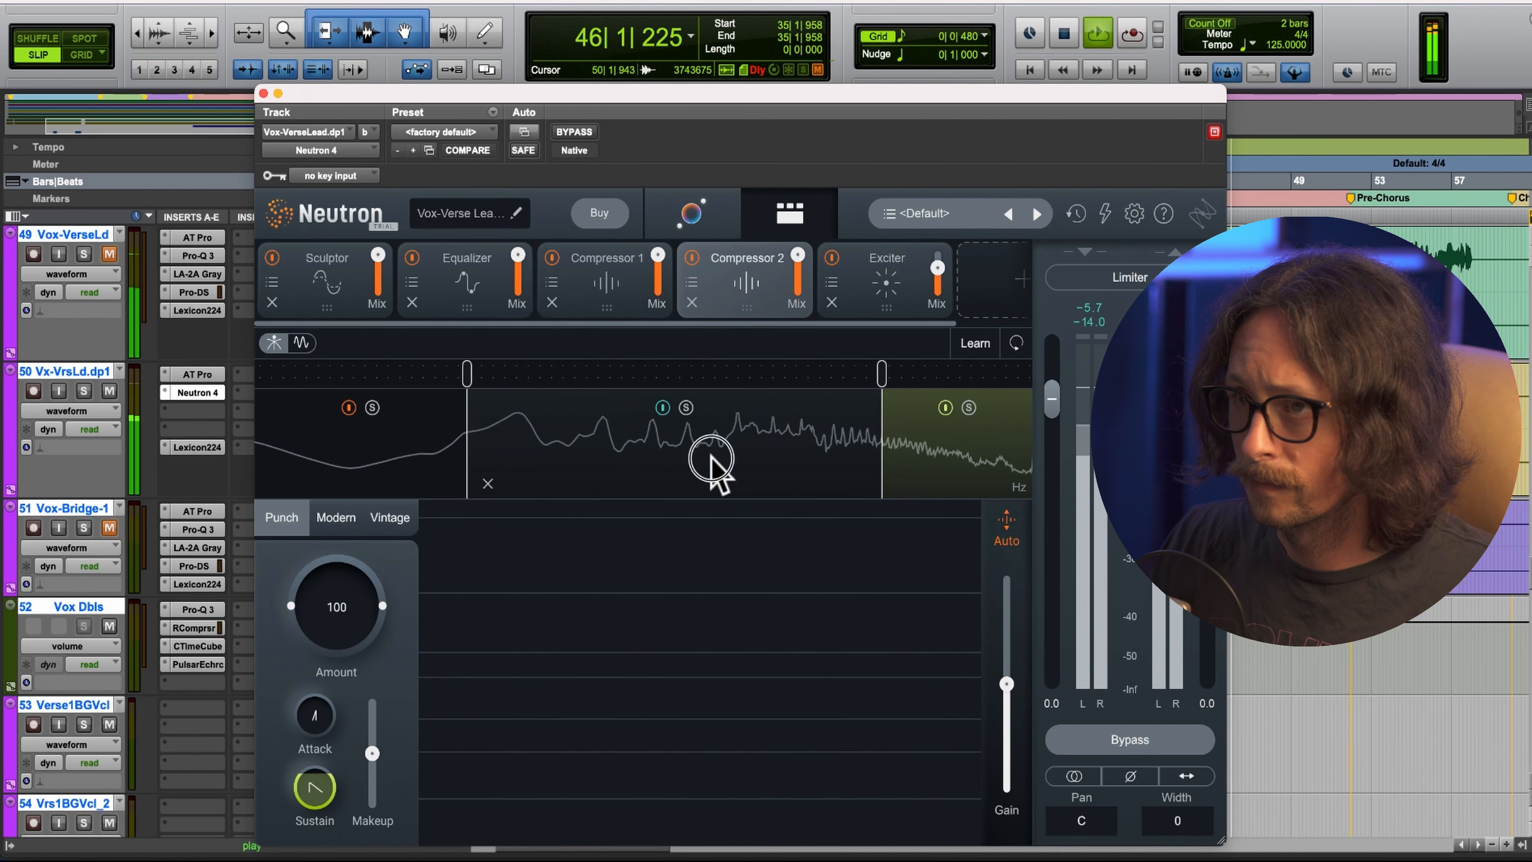
pyautogui.click(323, 448)
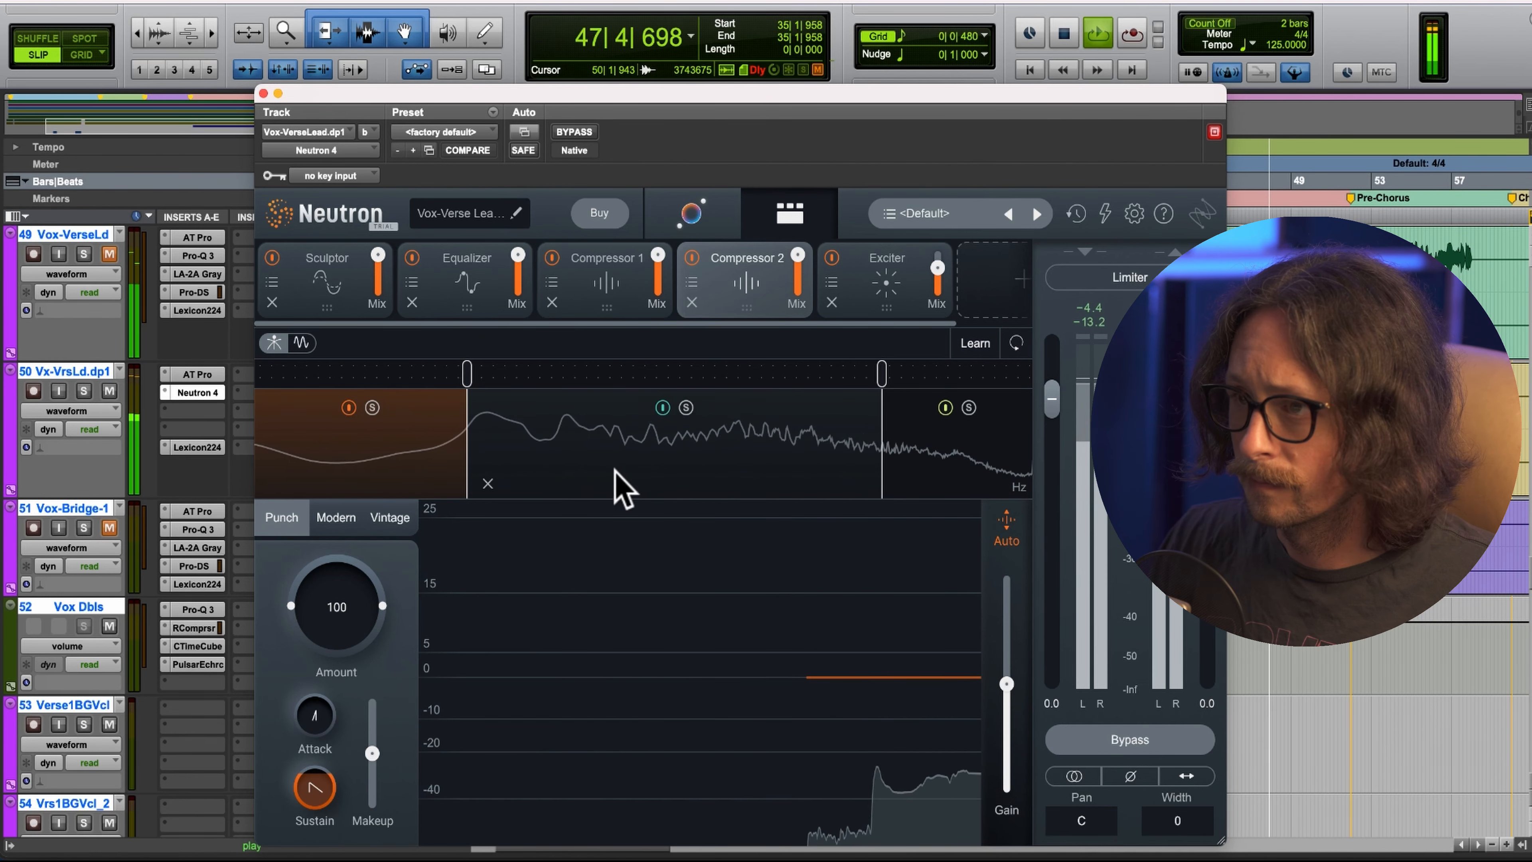
pyautogui.click(930, 455)
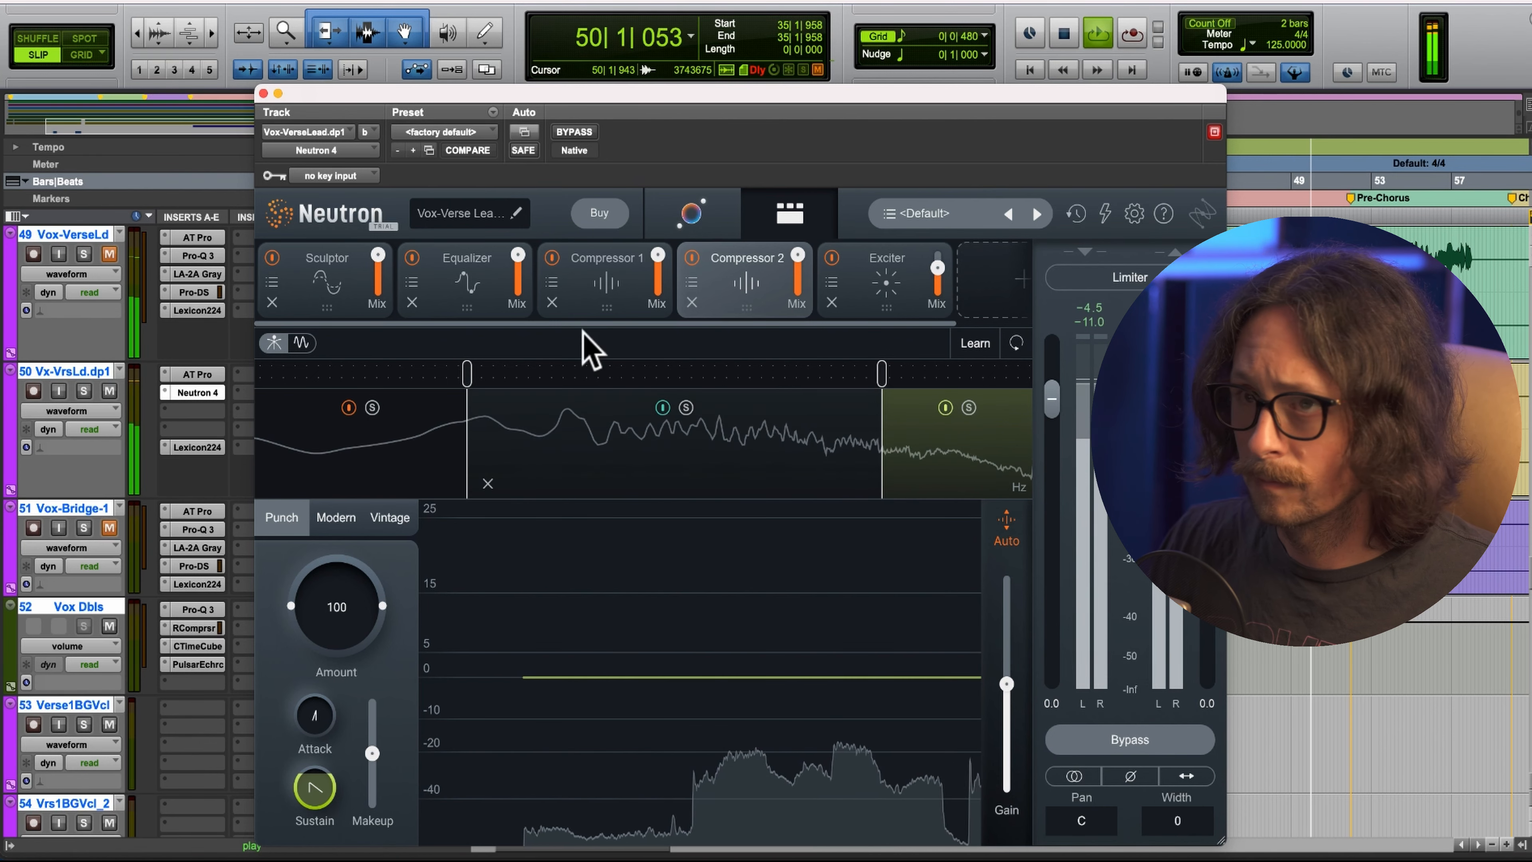
# Raise the Sculptor's processing intensity to 60 and stop playback.
pyautogui.click(332, 288)
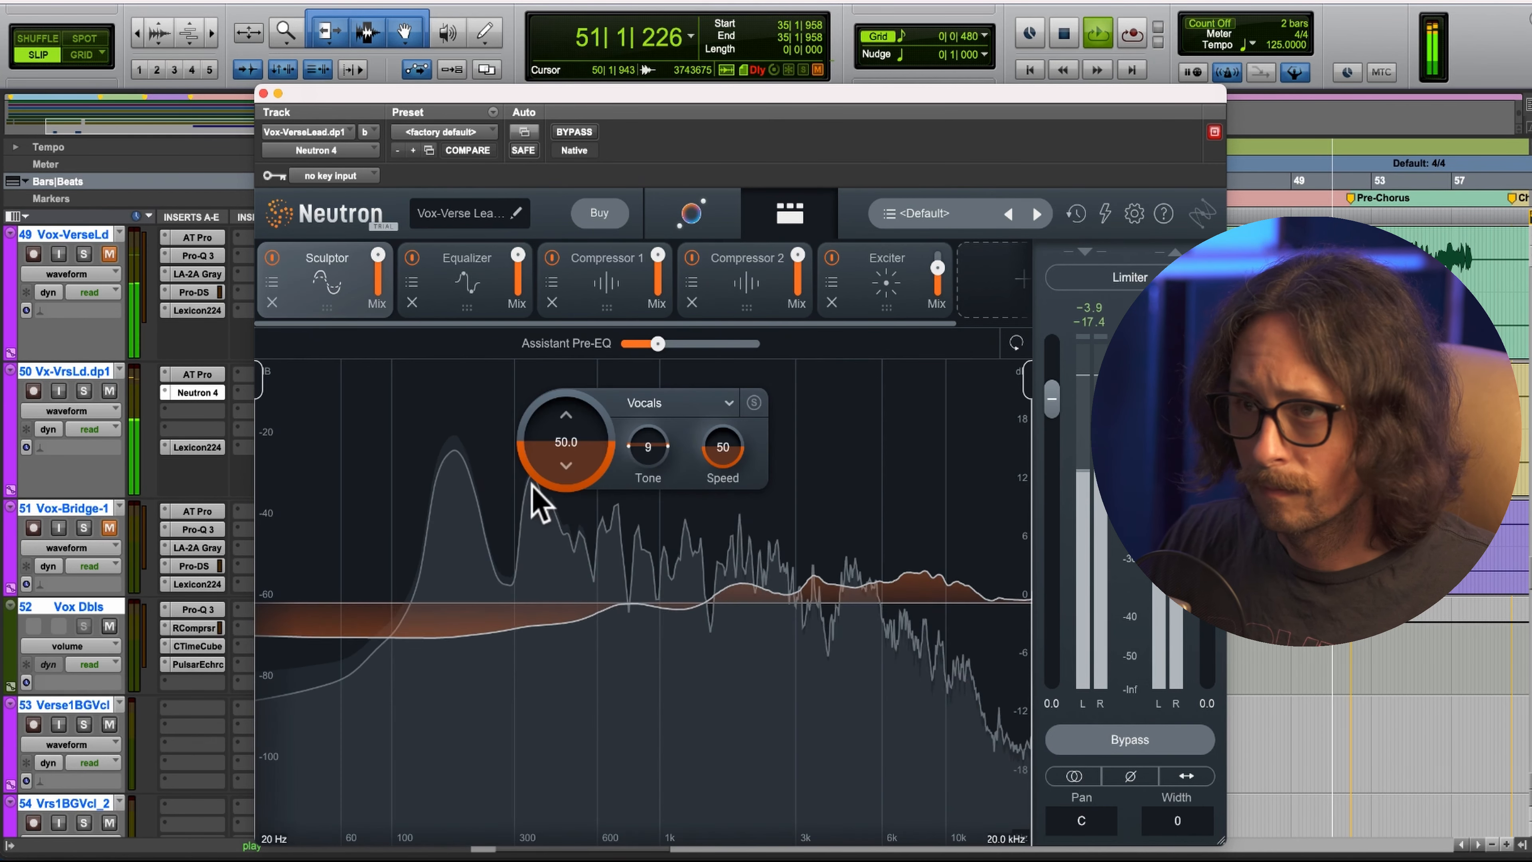
pyautogui.click(568, 413)
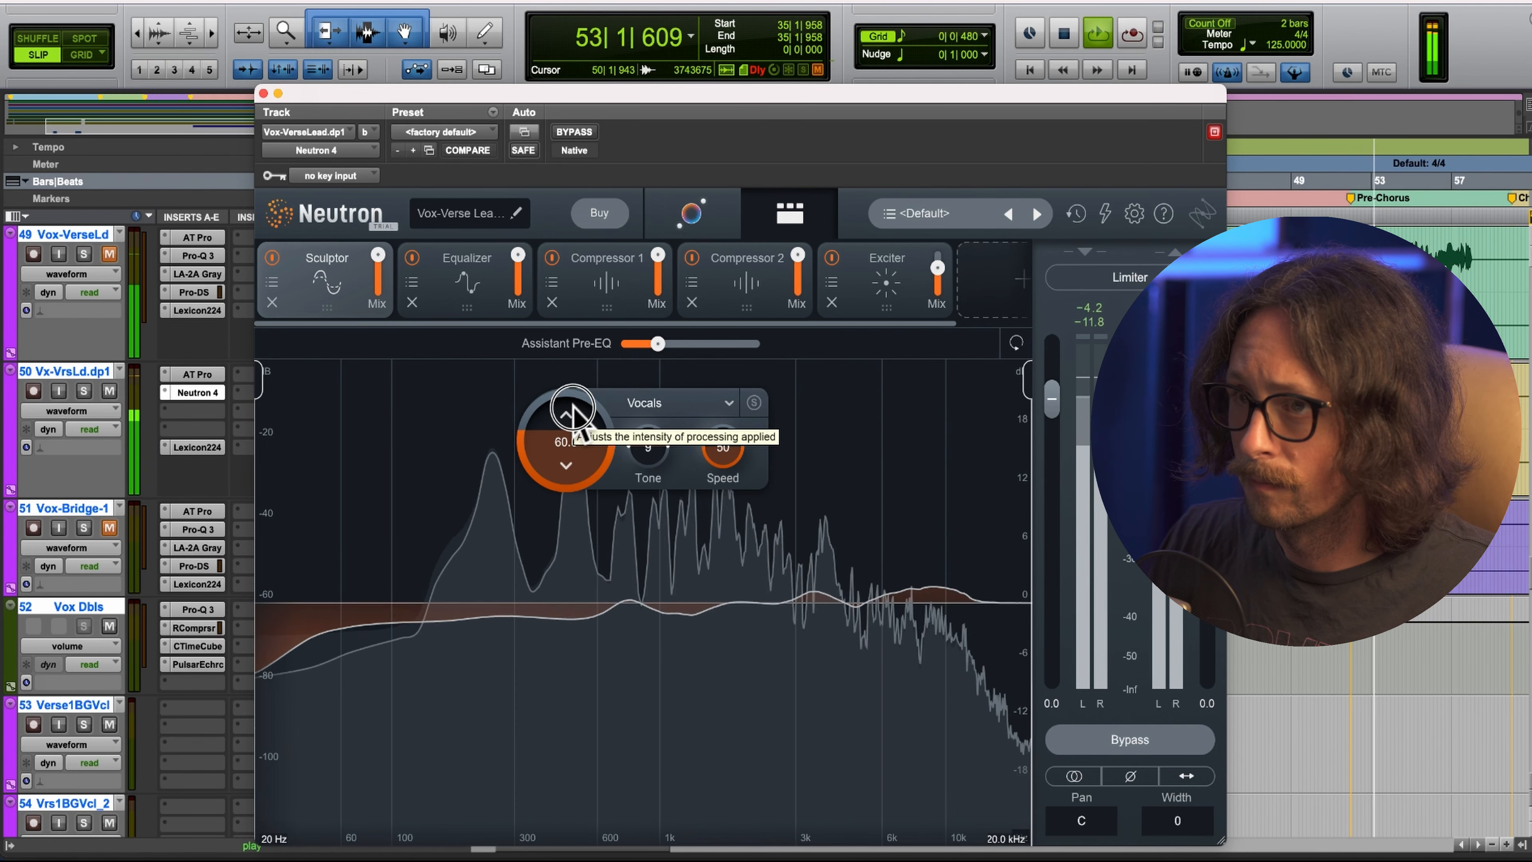
pyautogui.press('space')
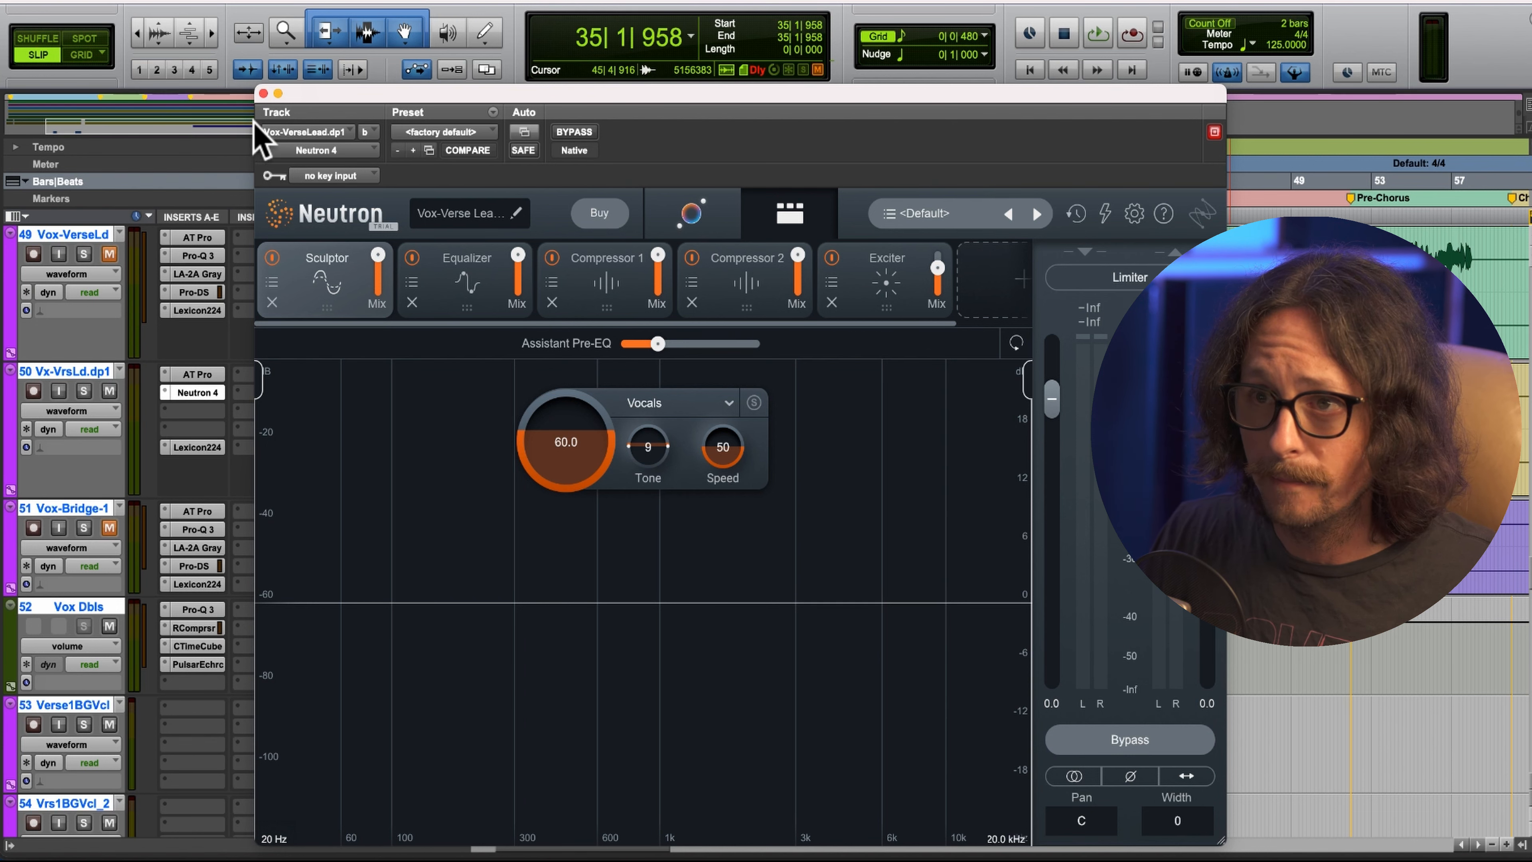
# Play verse 2 through the manual vocal chain on track 49 and close the Neutron window.
pyautogui.click(84, 254)
pyautogui.press('space')
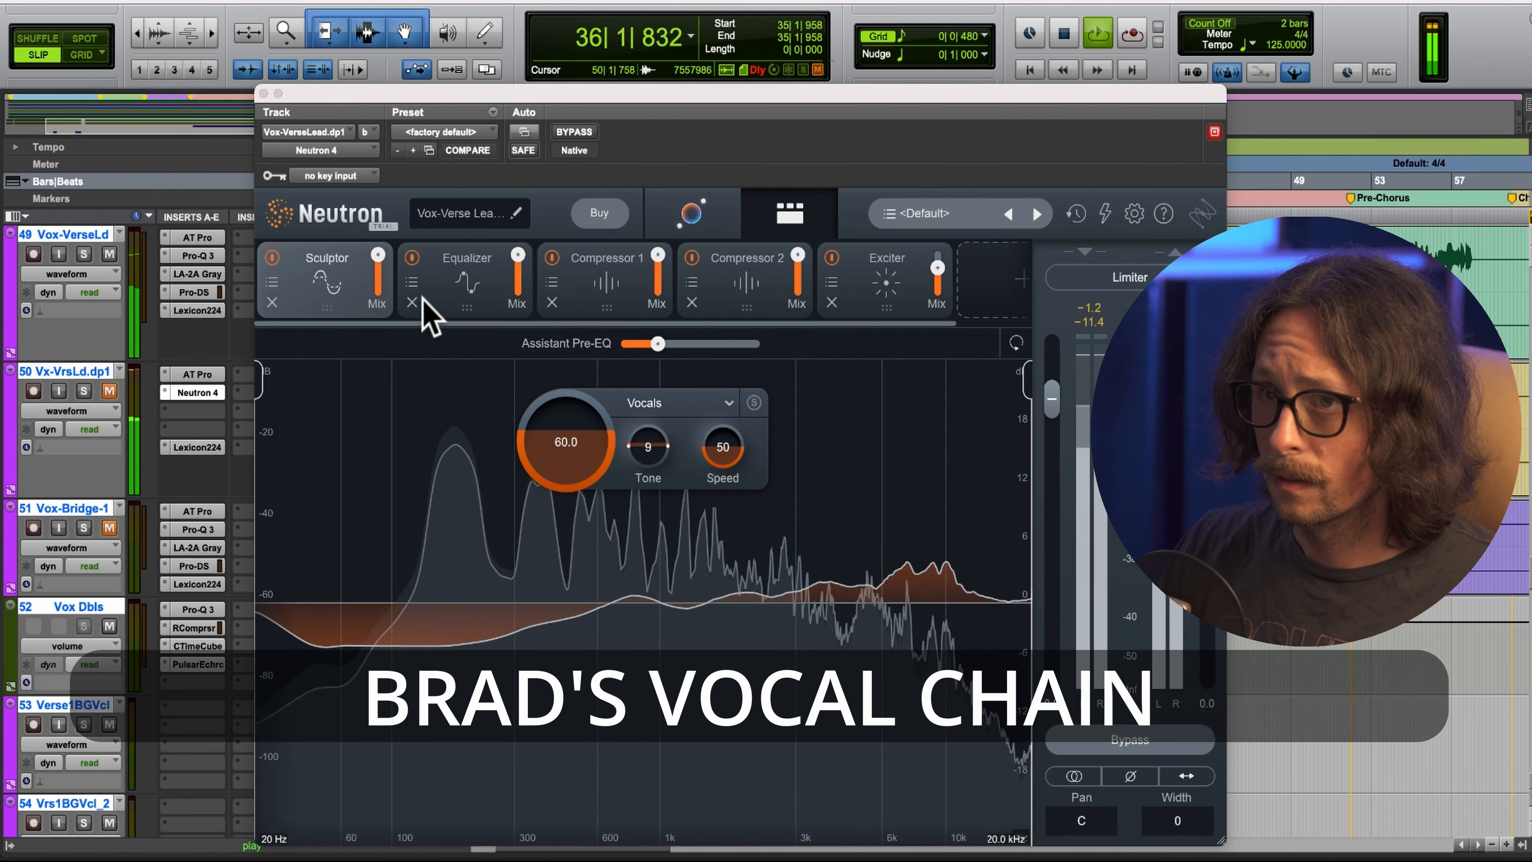
pyautogui.click(263, 94)
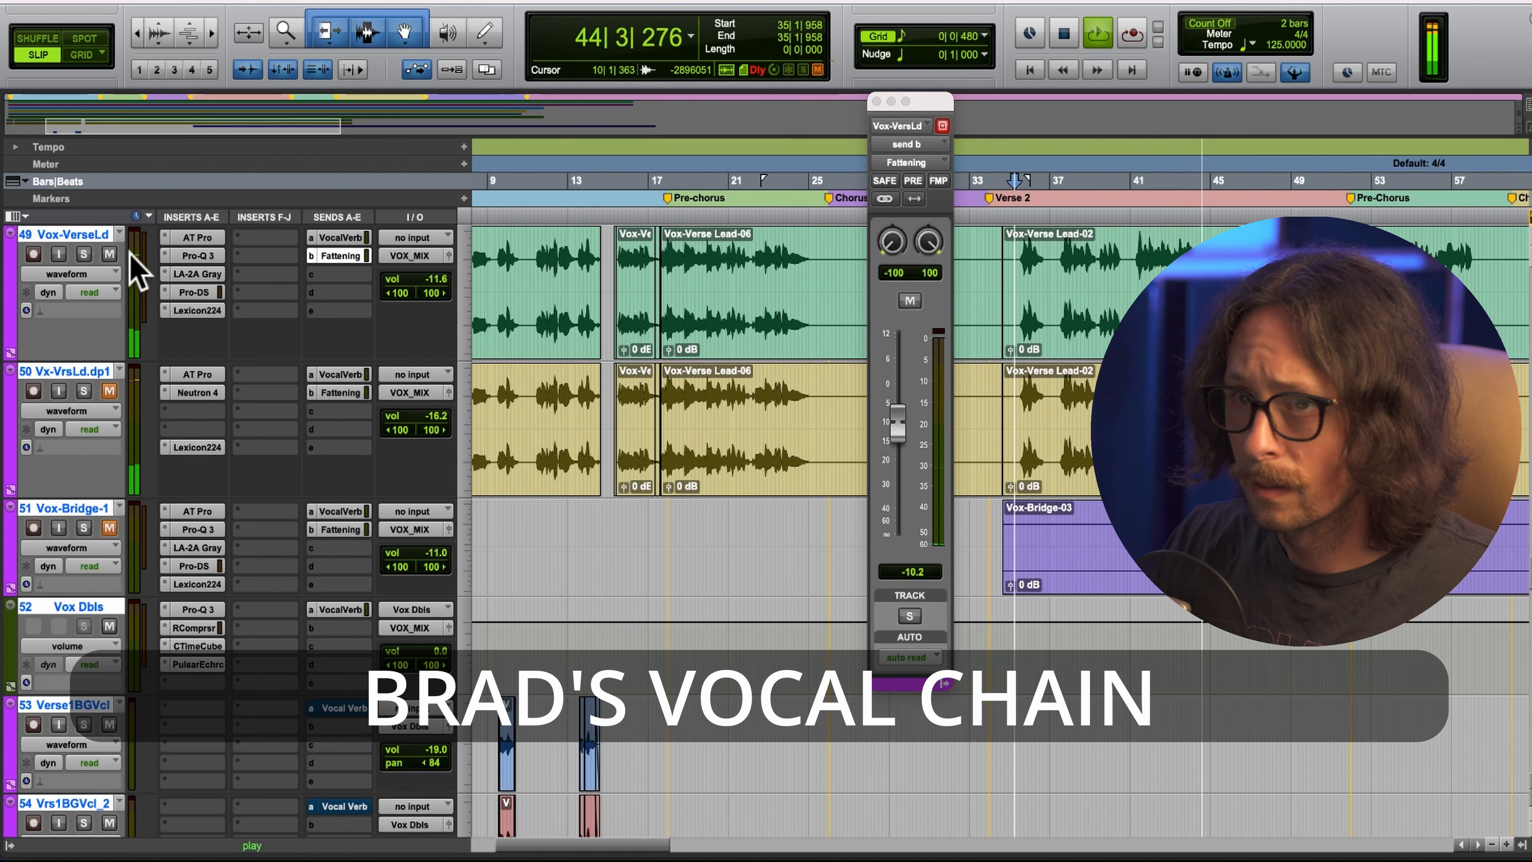
# Mute the manual-chain lead track, unmute the Neutron duplicate and play verse 2 from the start.
pyautogui.click(110, 254)
pyautogui.press('space')
pyautogui.click(110, 391)
pyautogui.press('space')
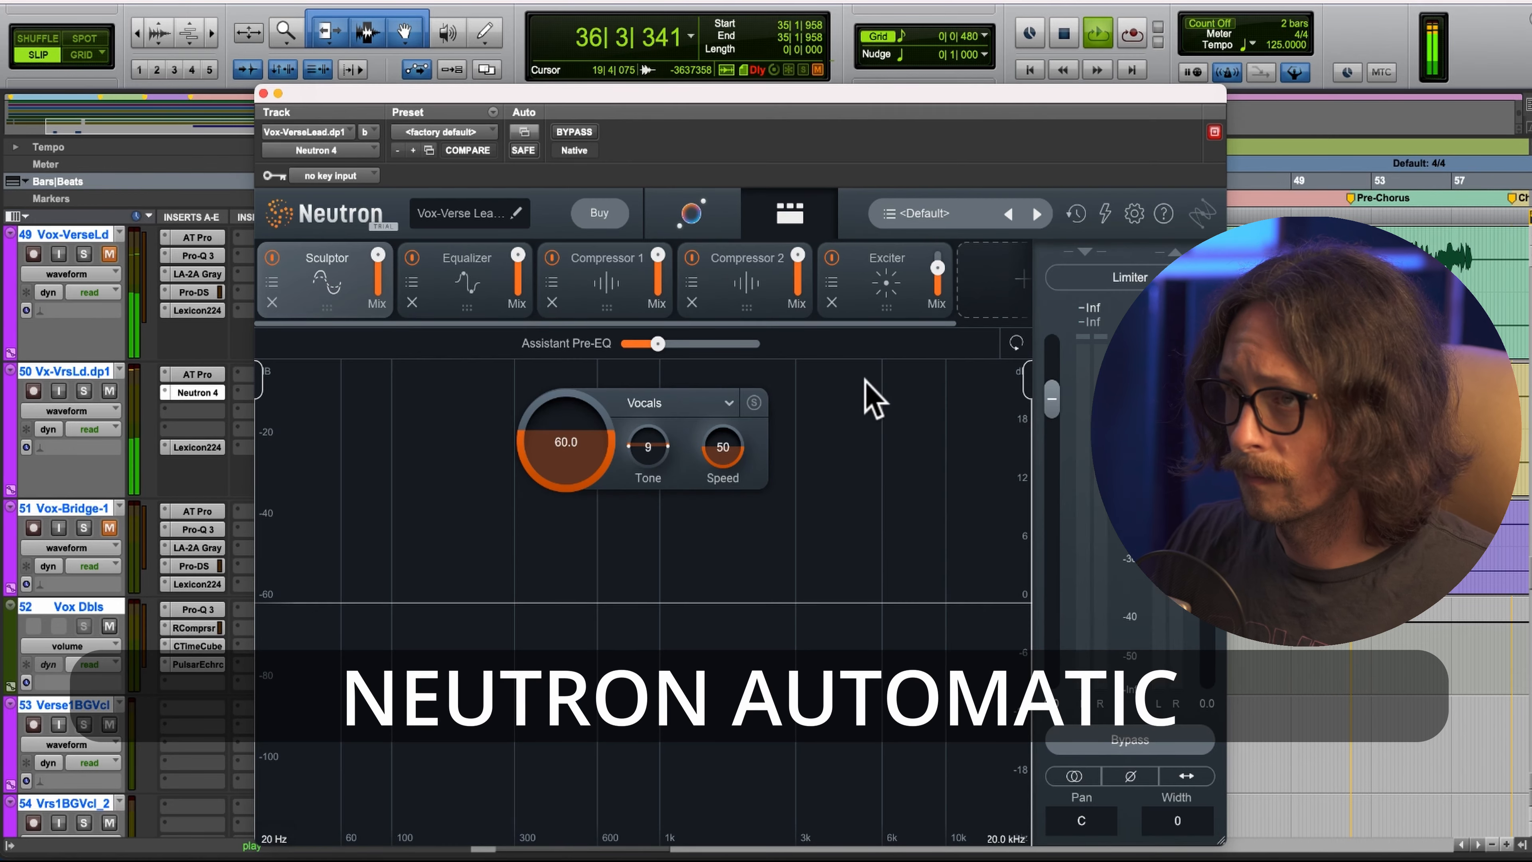
# Examine the Neutron Equalizer's dynamic band 7 during playback, close the plugin window and stop playback.
pyautogui.moveTo(852, 103); pyautogui.dragTo(801, 65)
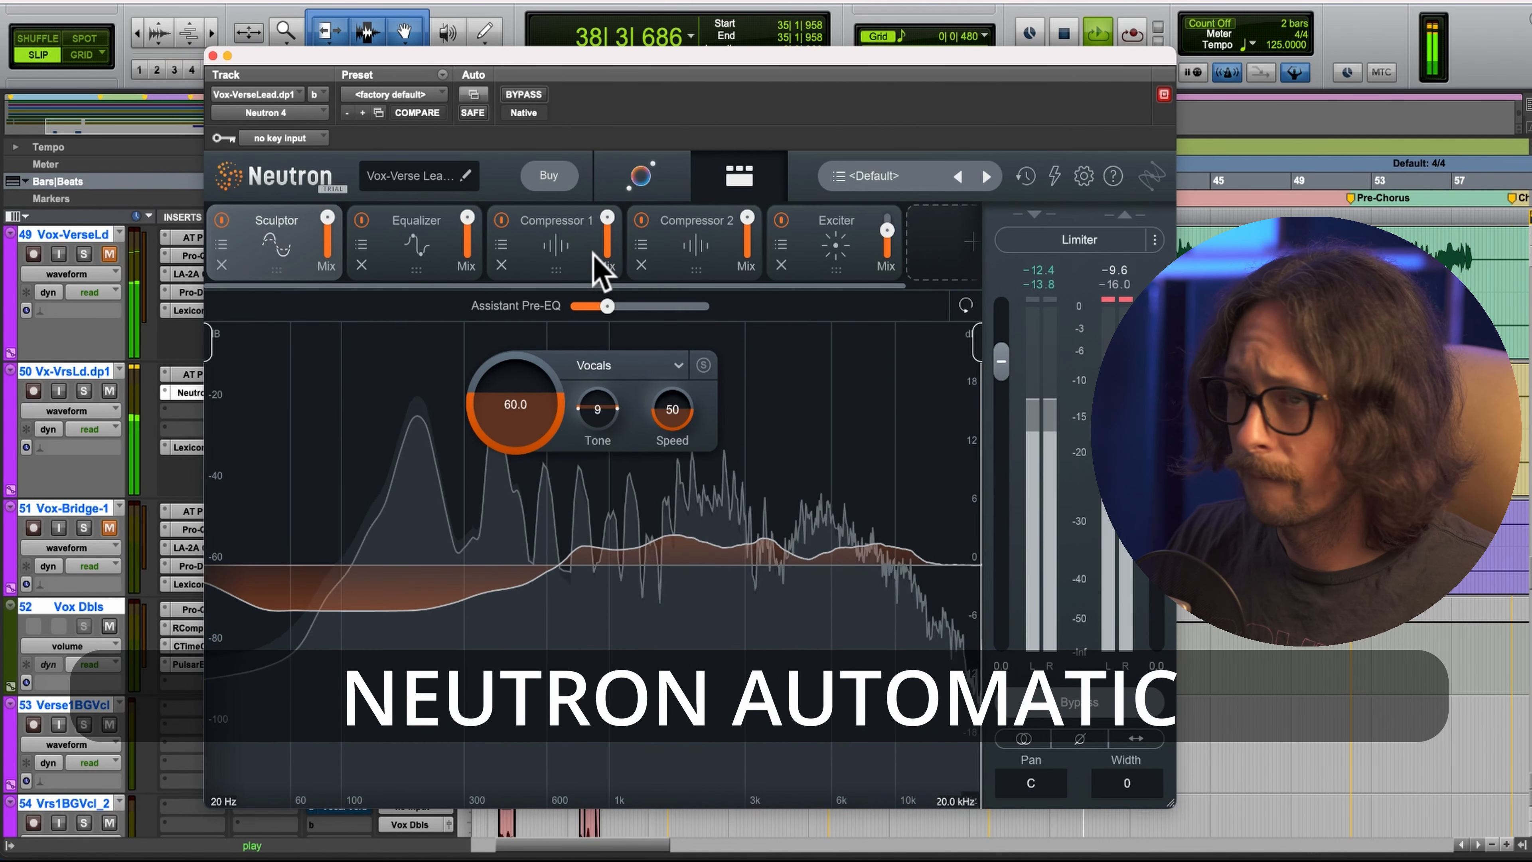
pyautogui.click(426, 248)
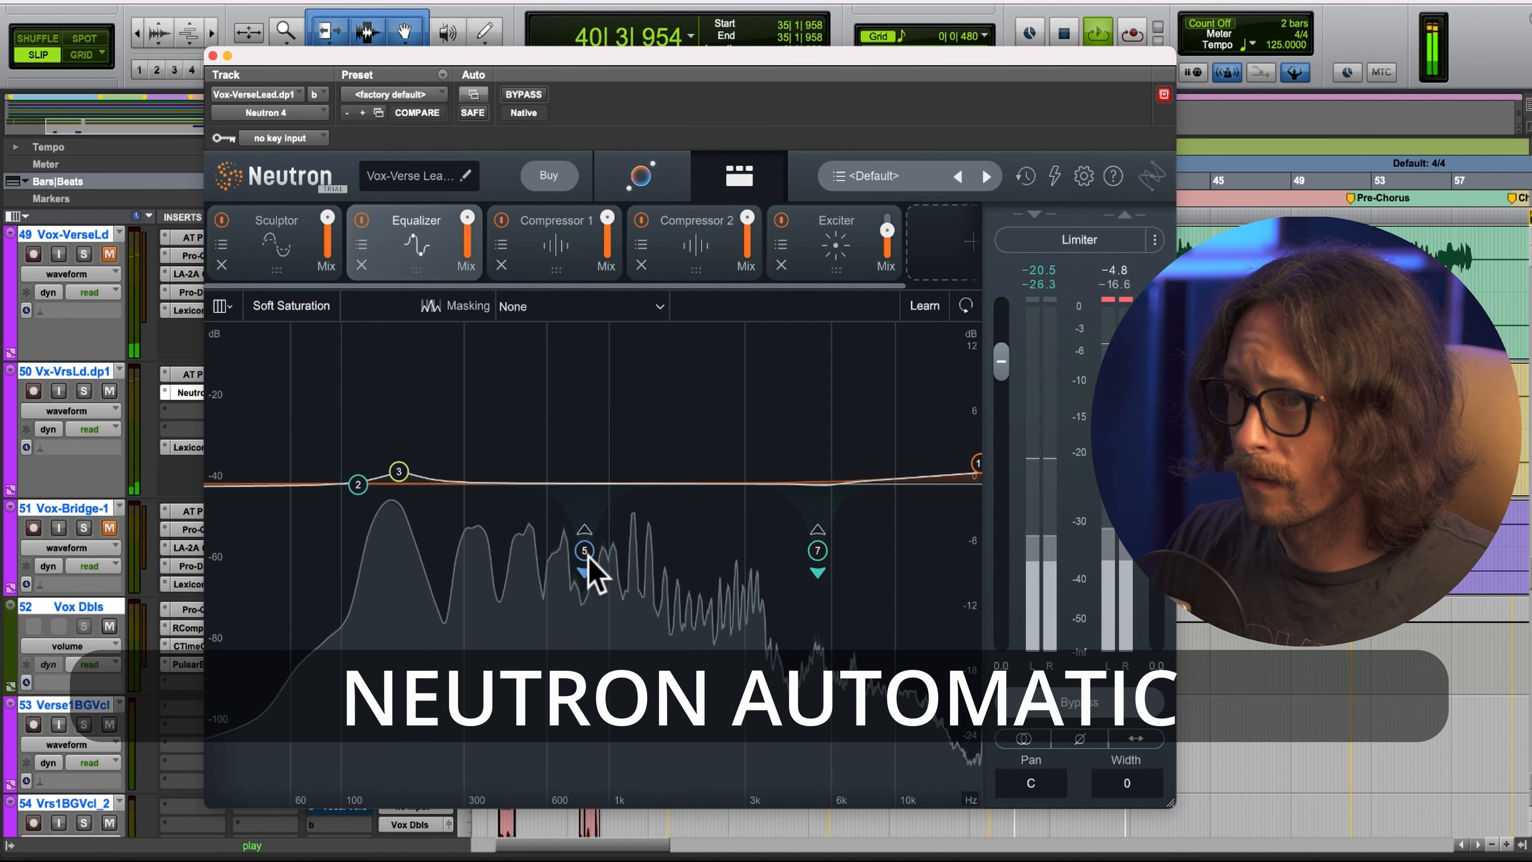
pyautogui.click(818, 550)
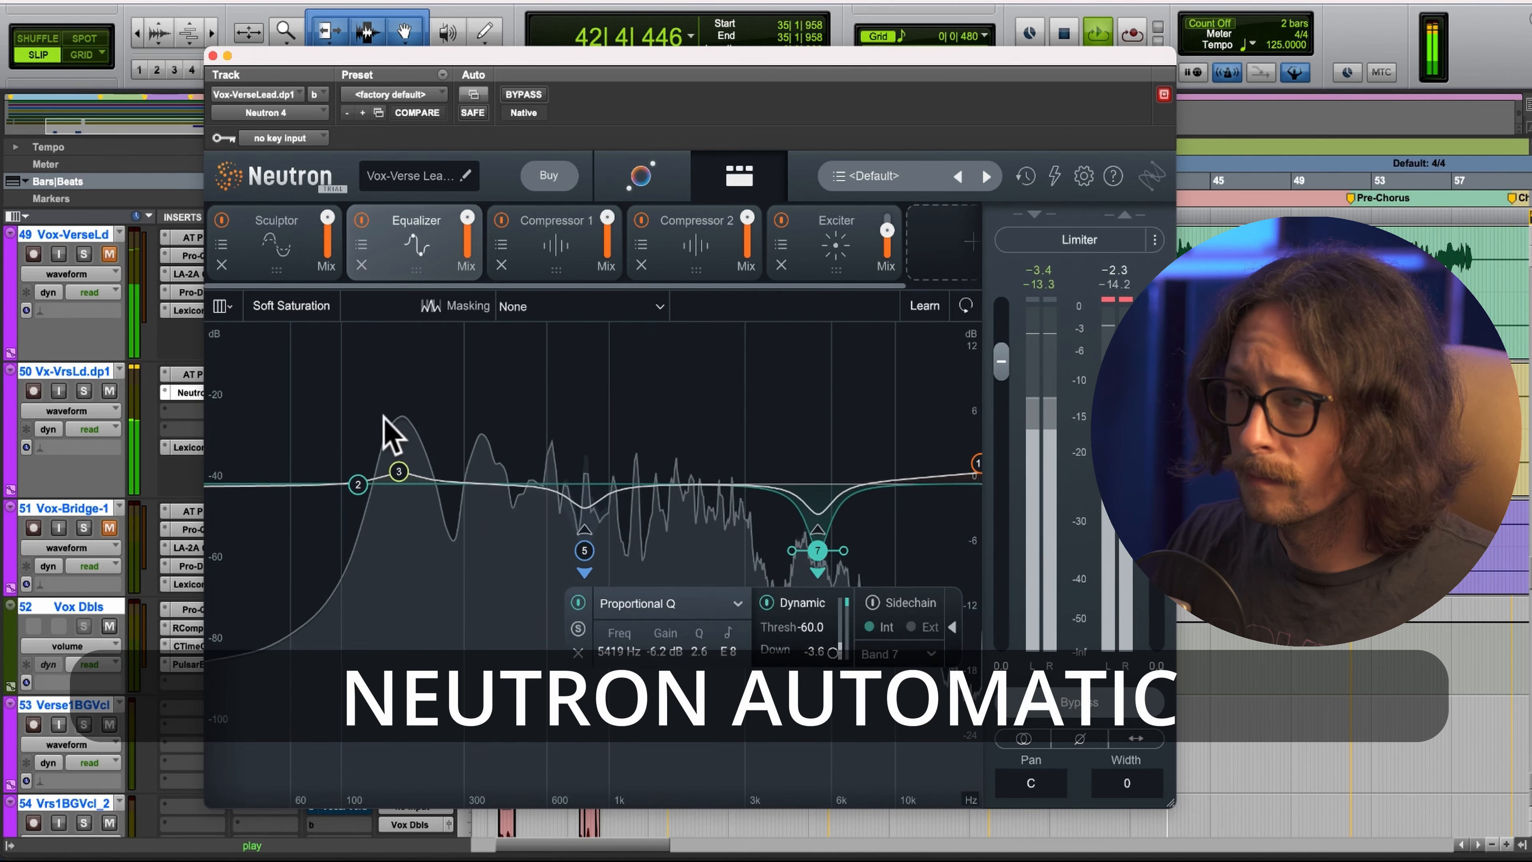
pyautogui.click(212, 56)
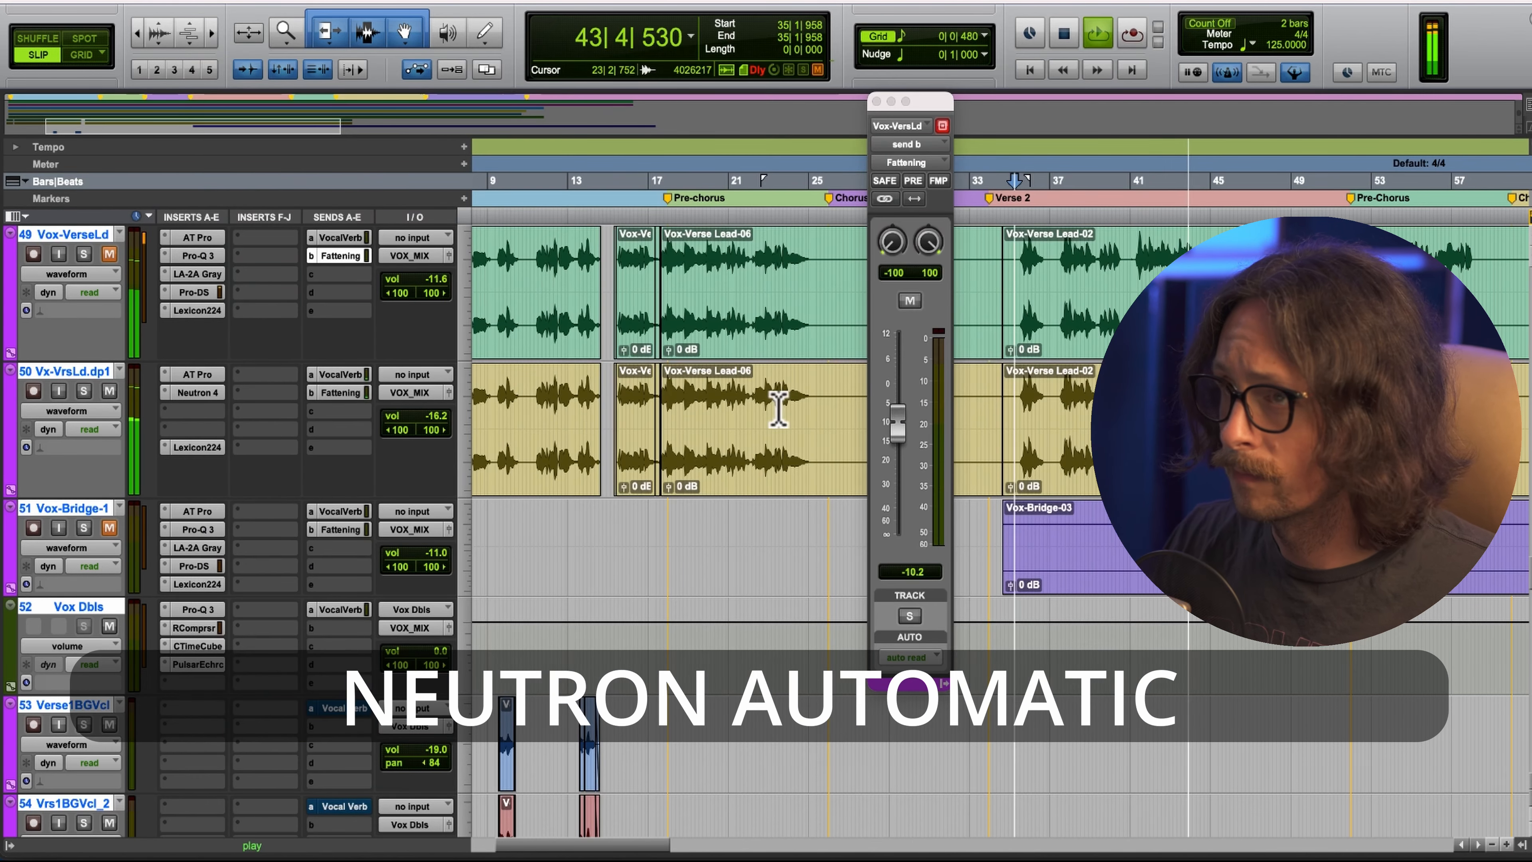
pyautogui.press('space')
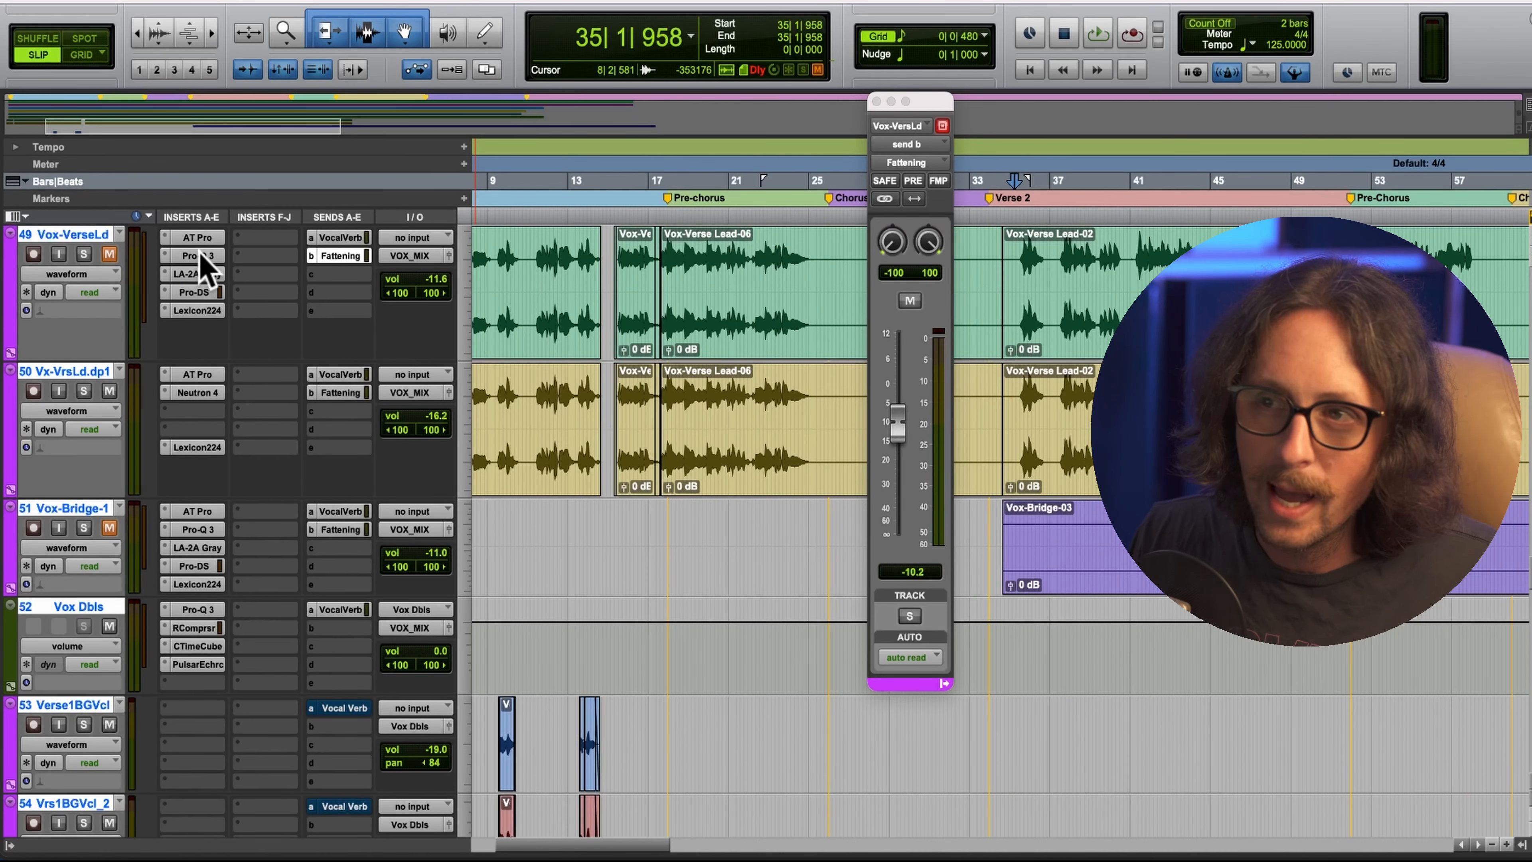
# Review the Pro-Q 3, LA-2A, Pro-DS and Lexicon 224 settings in the manual verse lead chain.
pyautogui.click(201, 255)
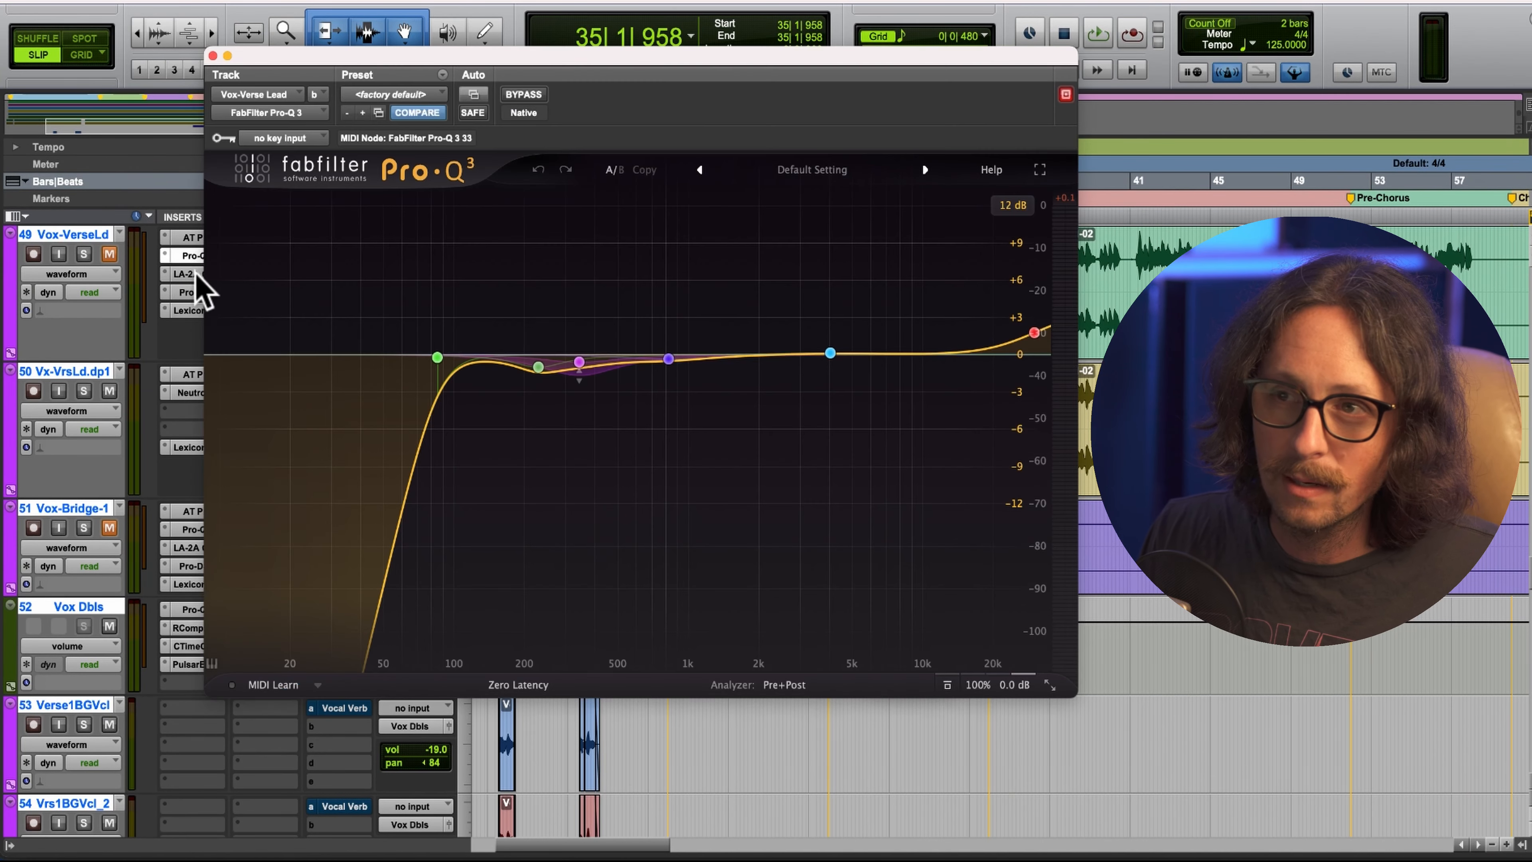
pyautogui.click(192, 275)
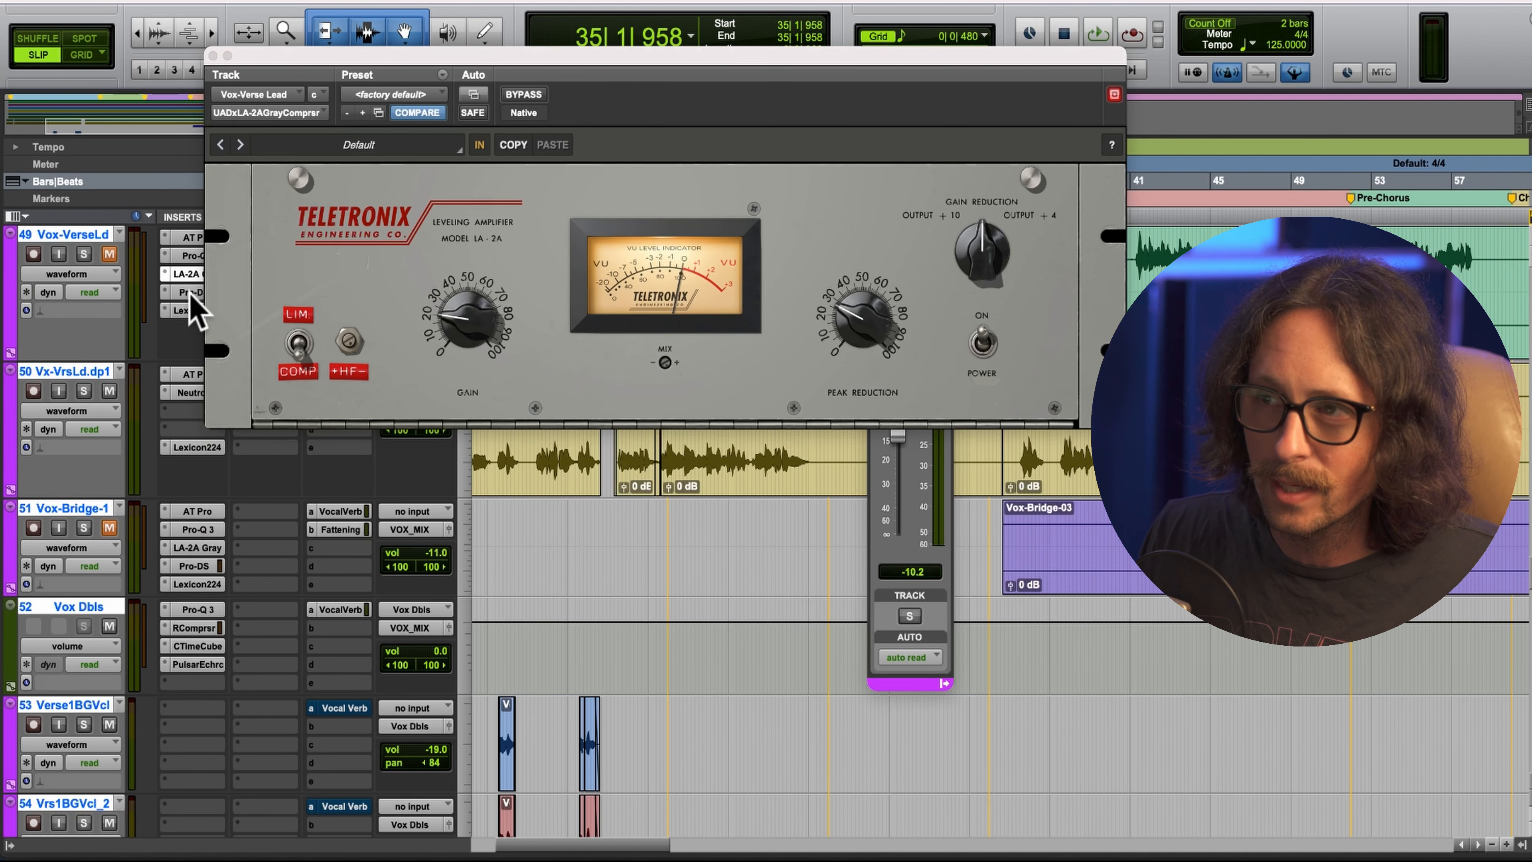
pyautogui.click(190, 293)
pyautogui.click(188, 310)
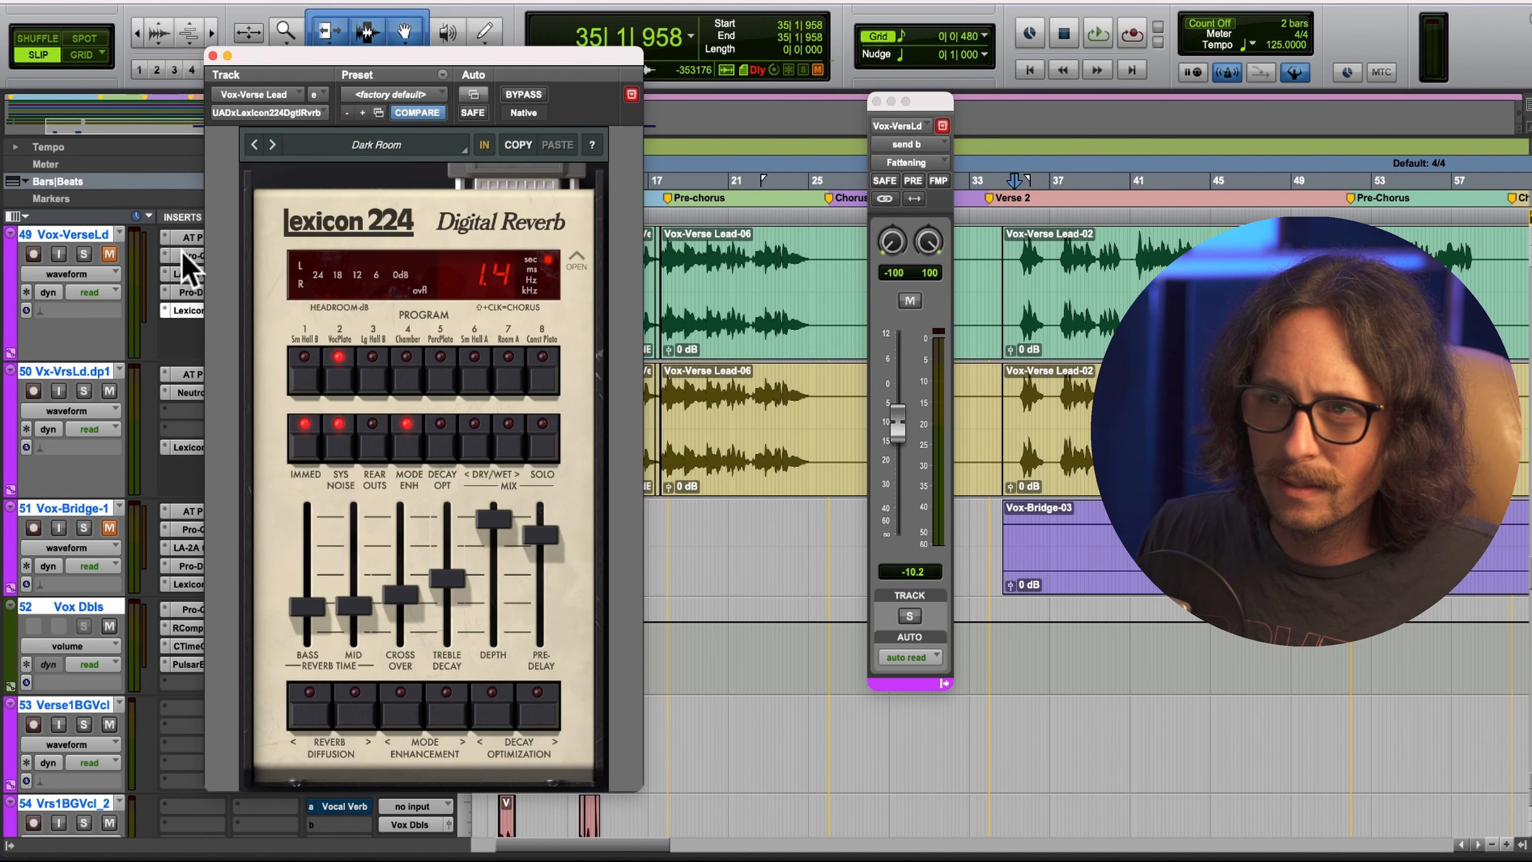
pyautogui.click(192, 257)
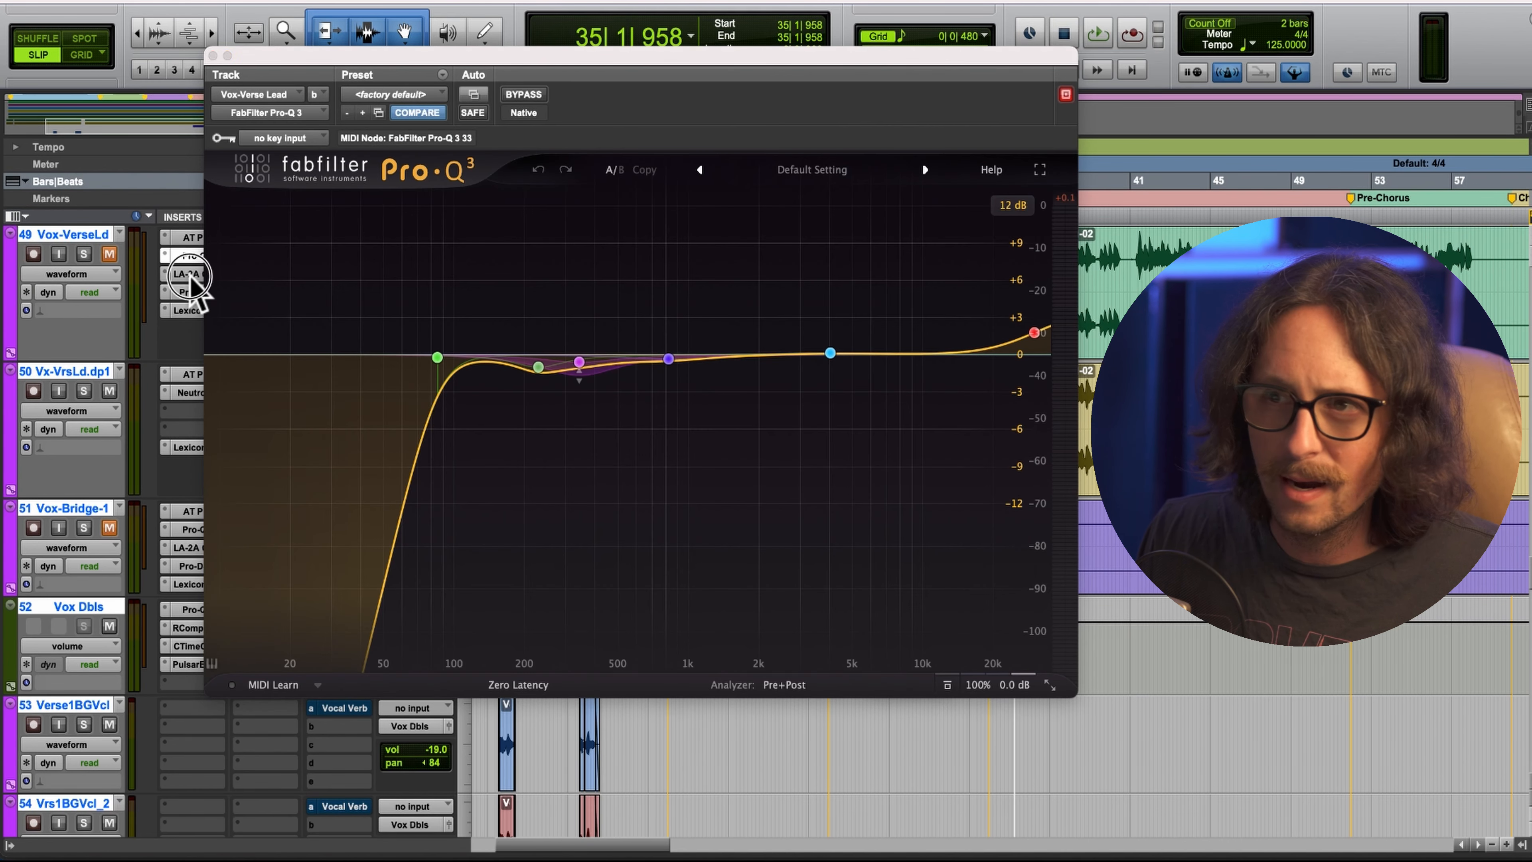
pyautogui.click(191, 275)
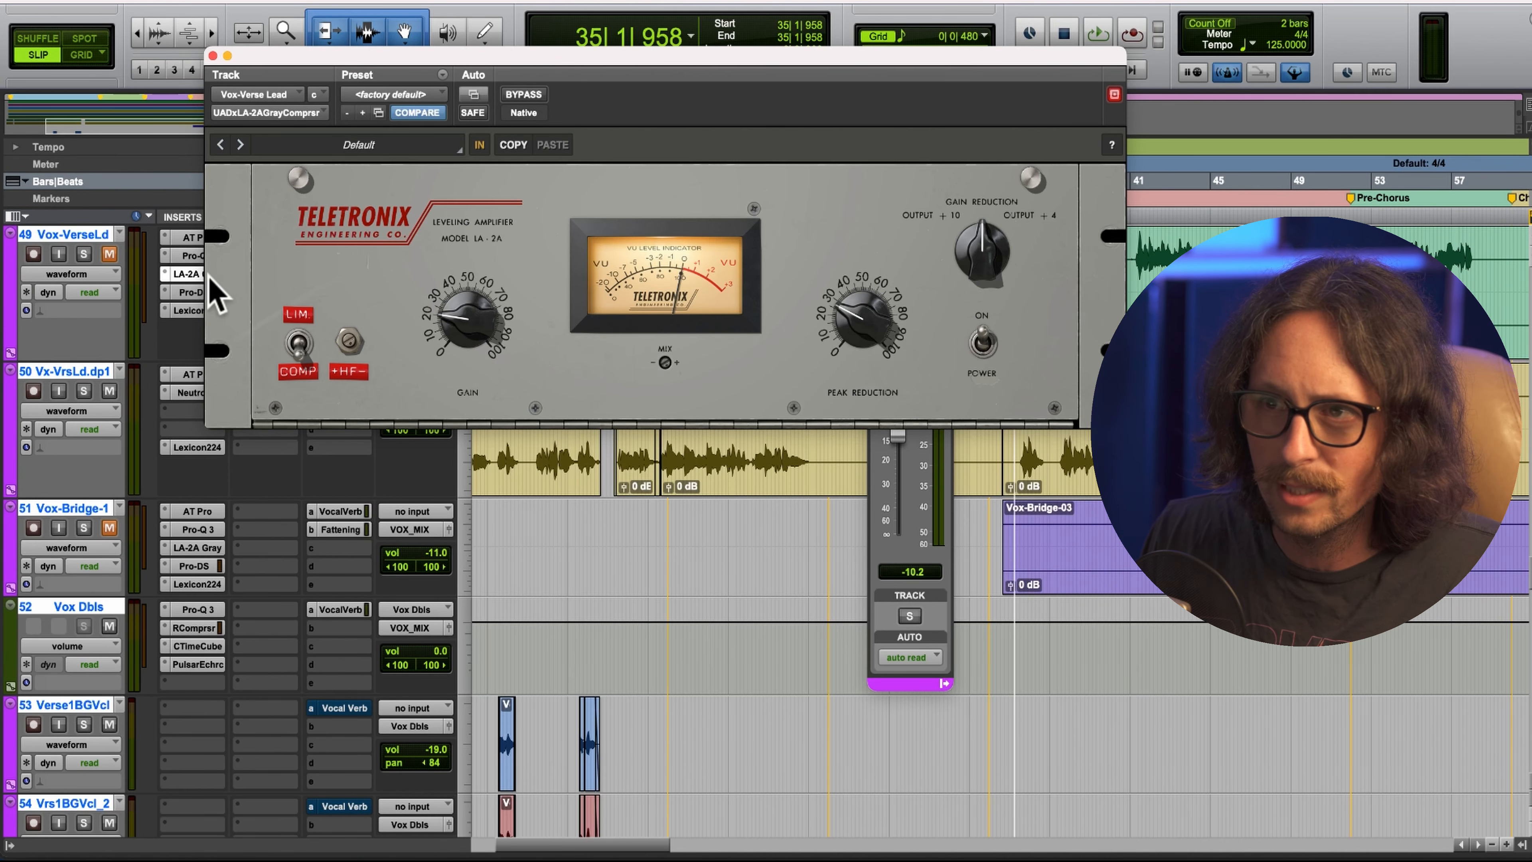
pyautogui.click(192, 292)
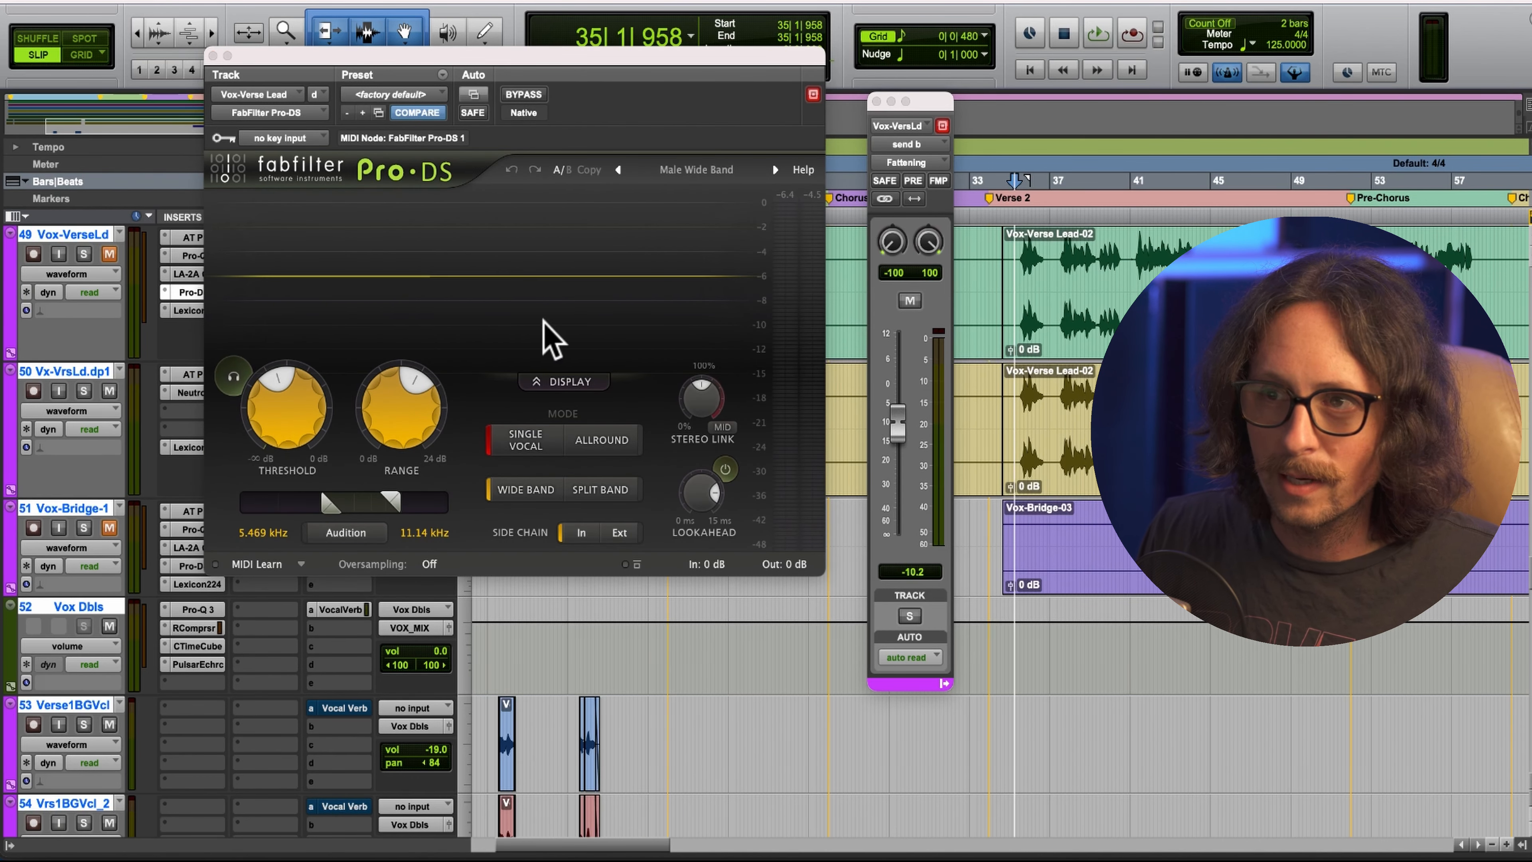
# Reopen Neutron 4 on the duplicate track and review its Compressor 1, Compressor 2 and Exciter modules.
pyautogui.click(189, 392)
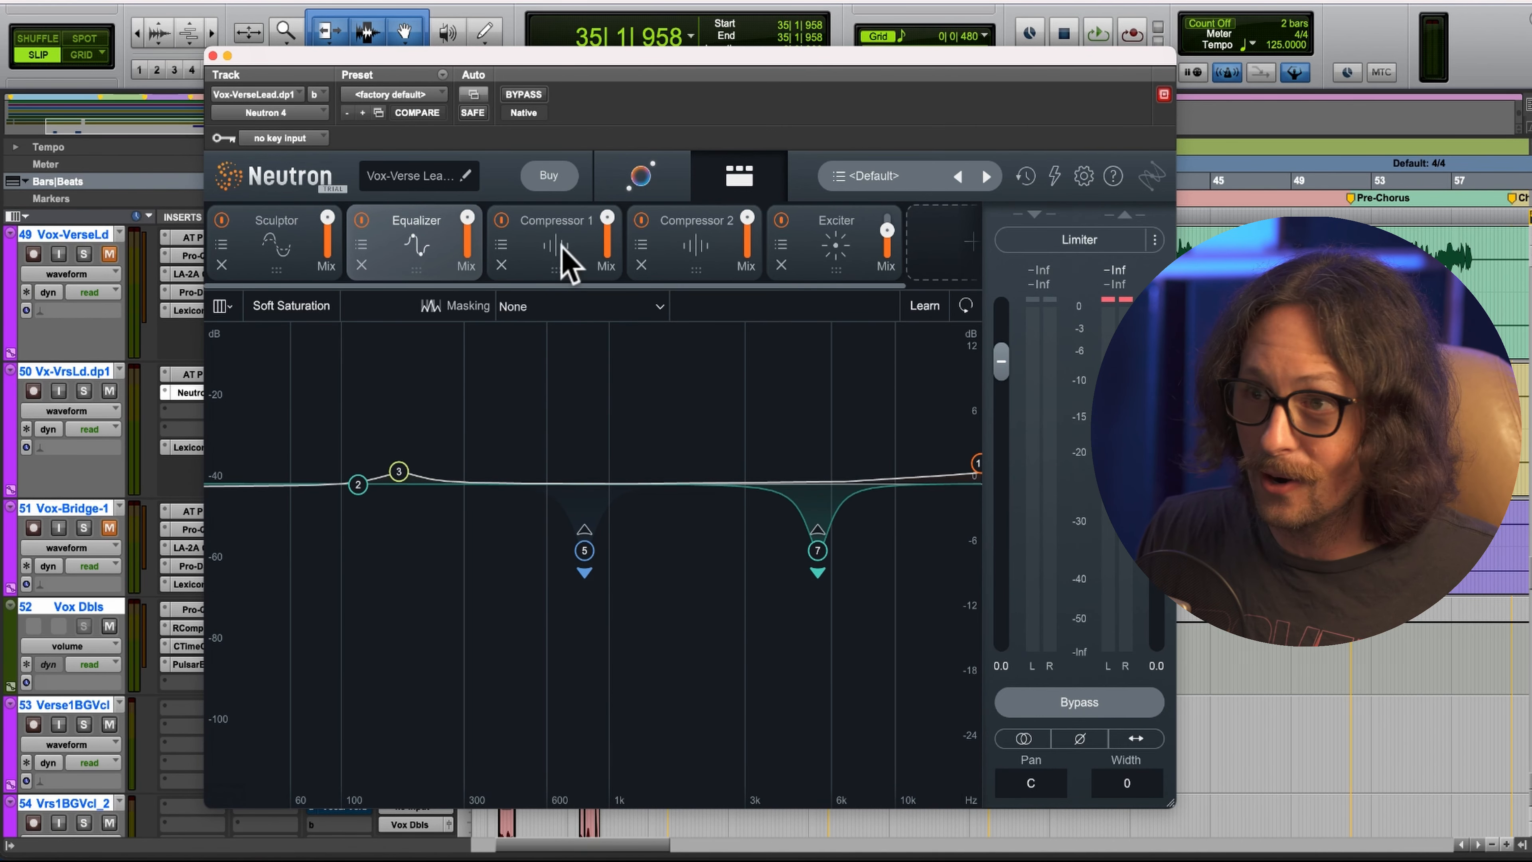
pyautogui.click(567, 263)
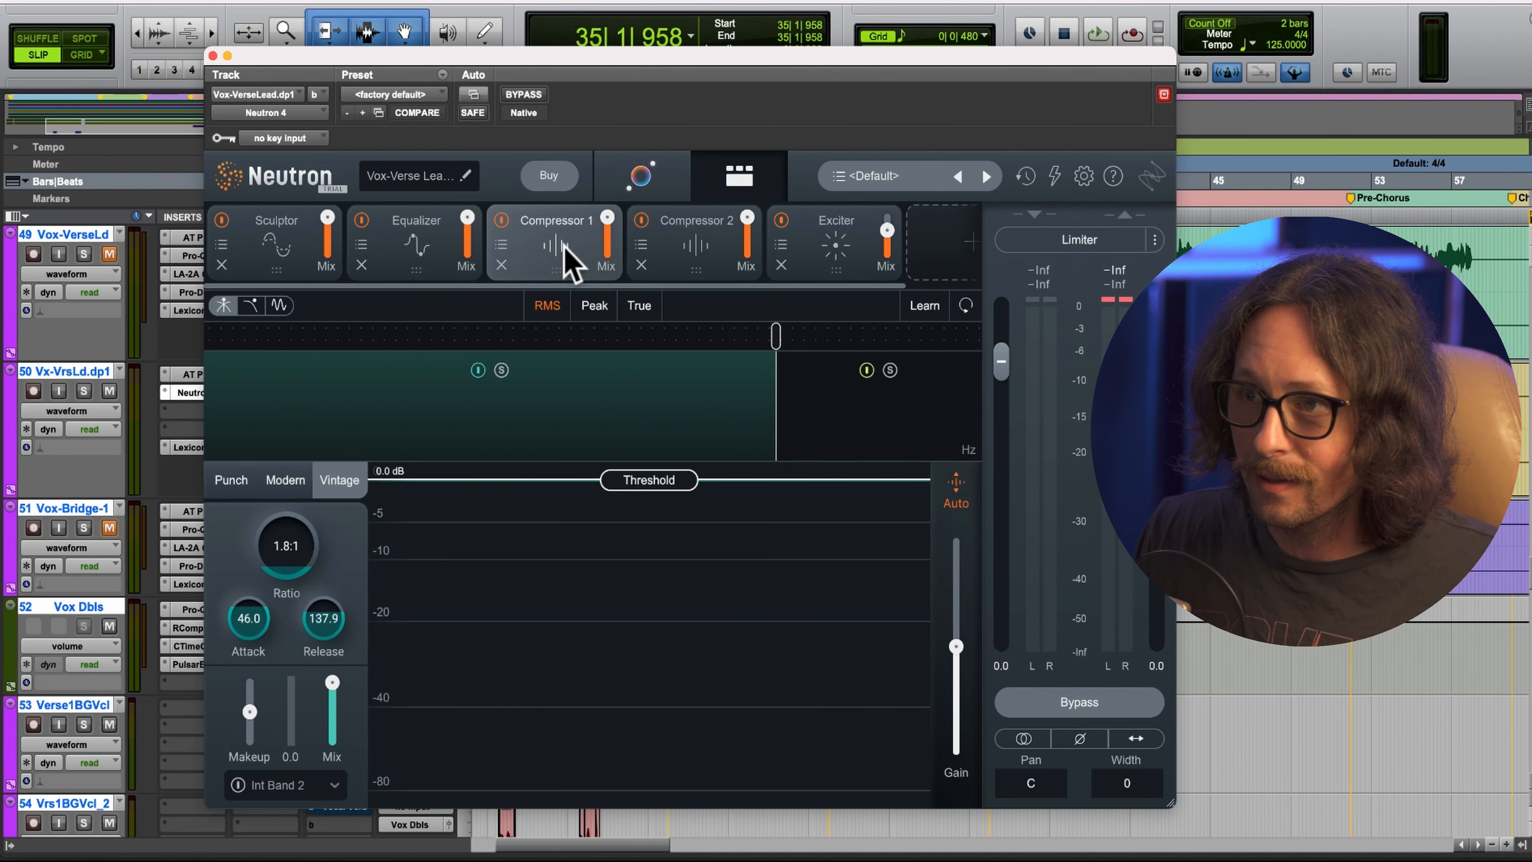
pyautogui.click(699, 266)
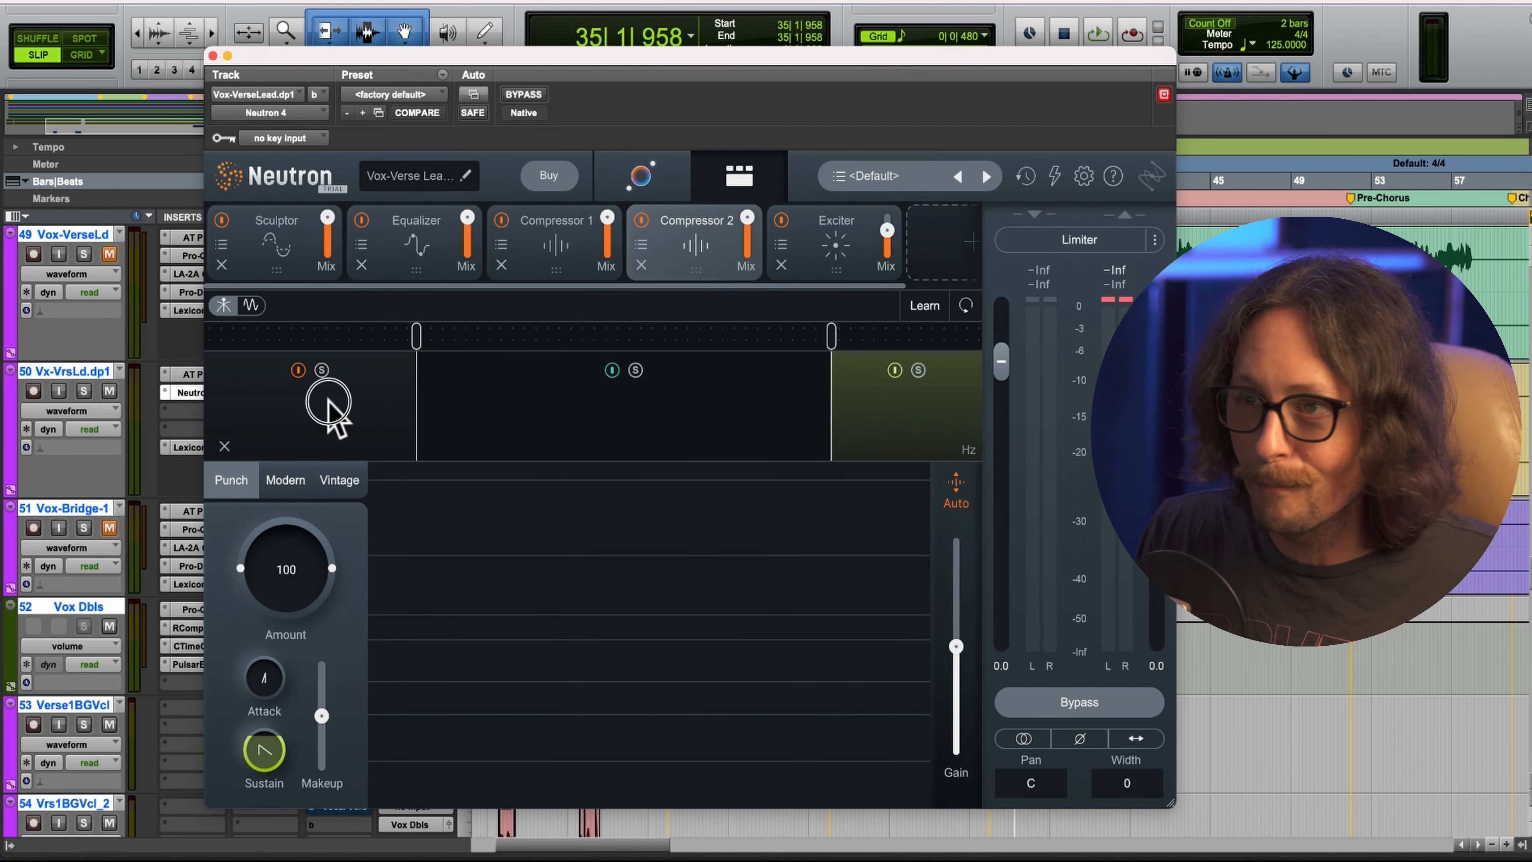
pyautogui.click(533, 260)
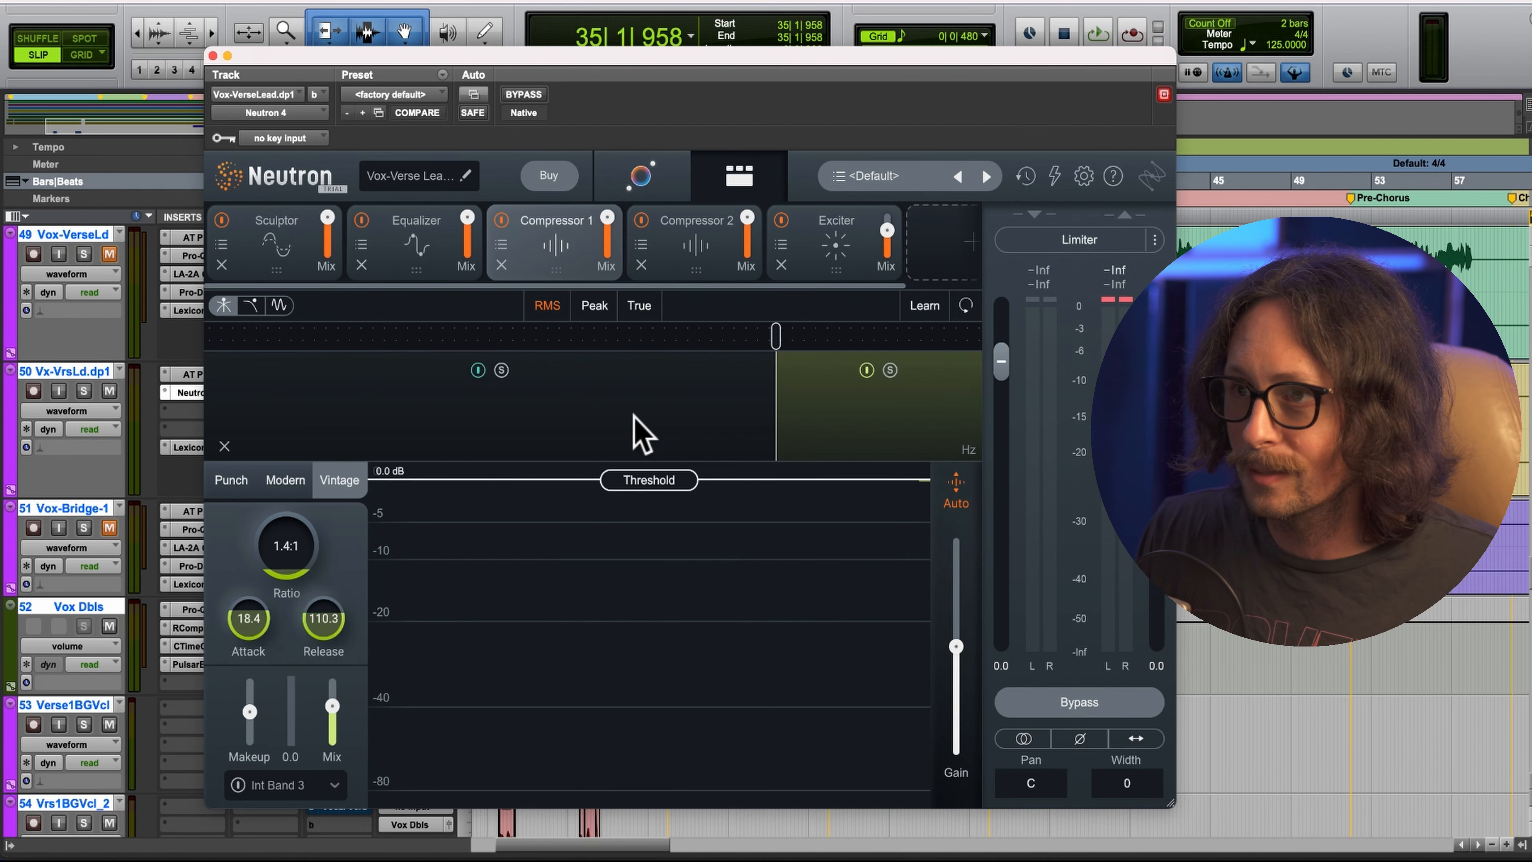
pyautogui.click(829, 259)
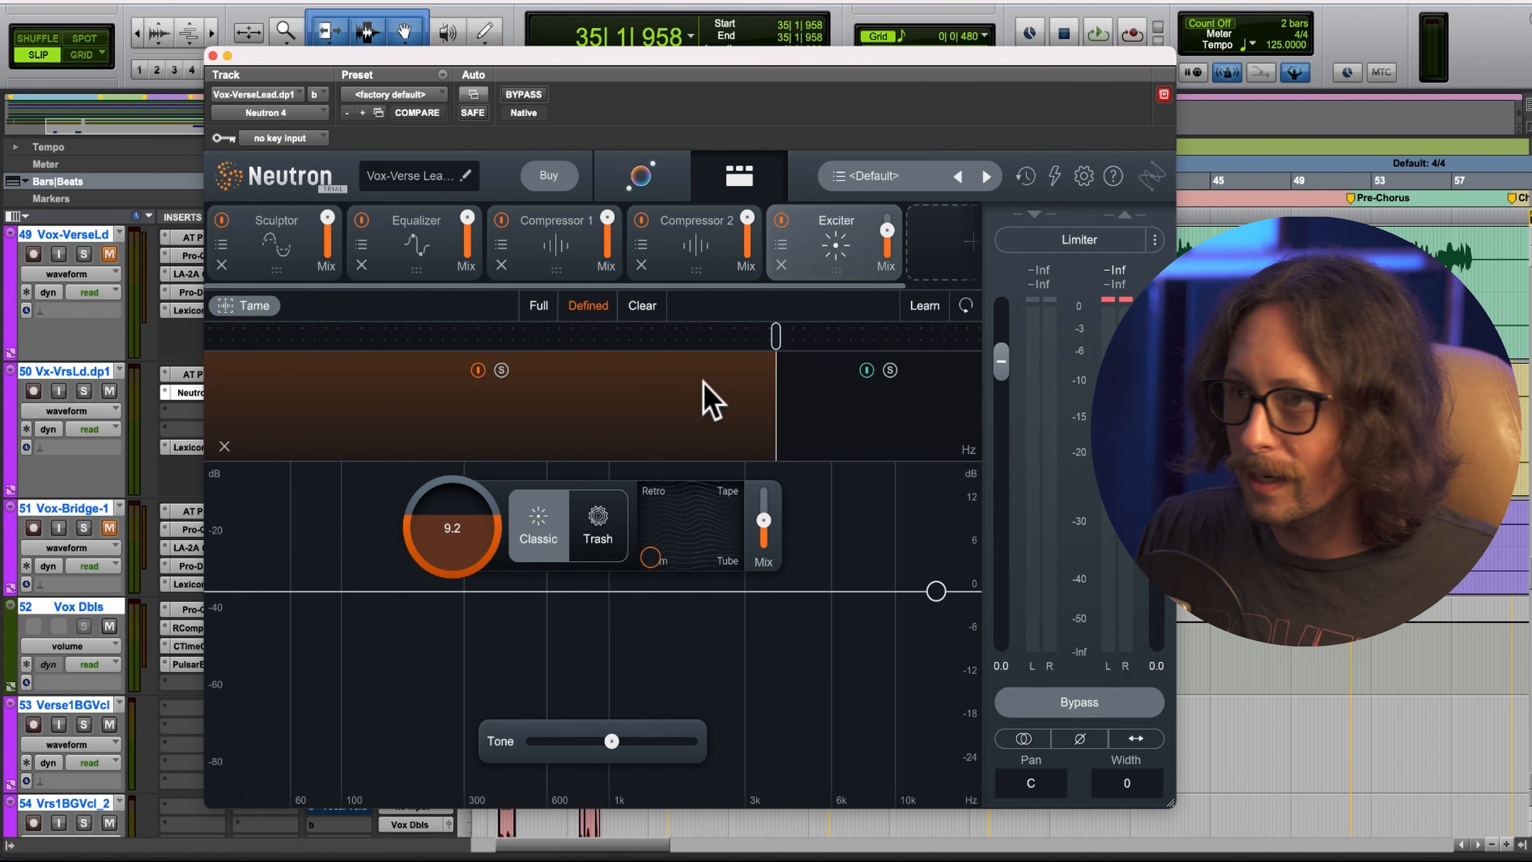